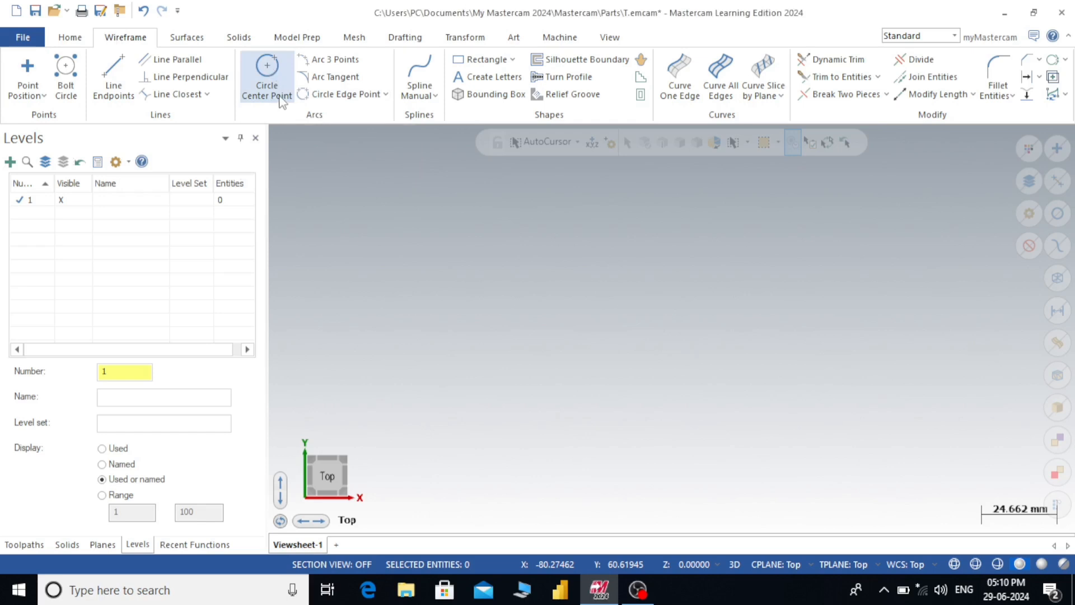
# Step: Draw two concentric center-point circles using the Manual method, about 88 mm and about 68 mm in diameter
pyautogui.click(280, 99)
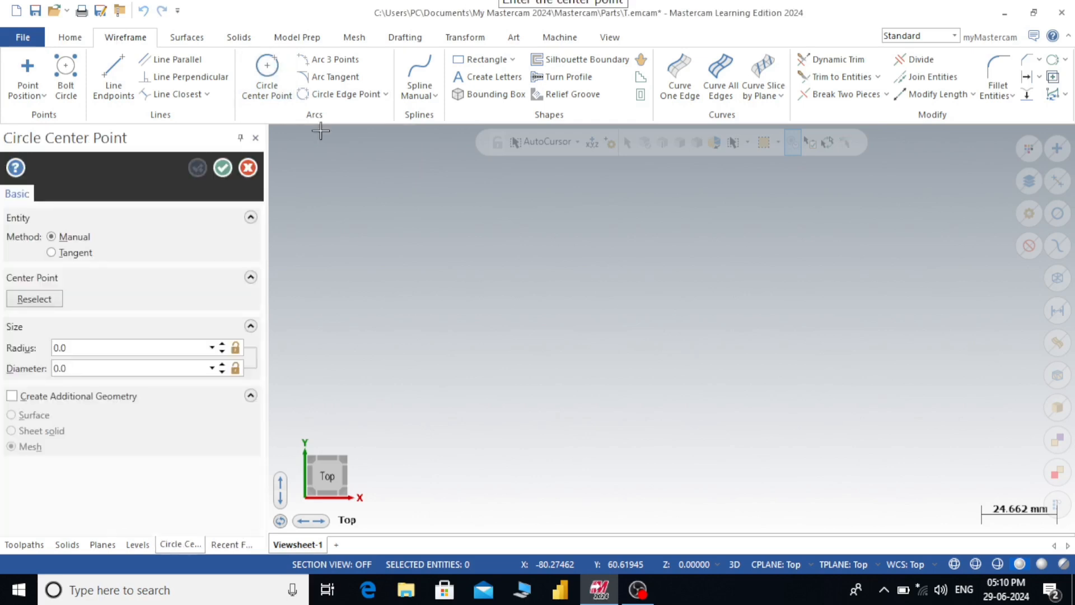
pyautogui.click(469, 318)
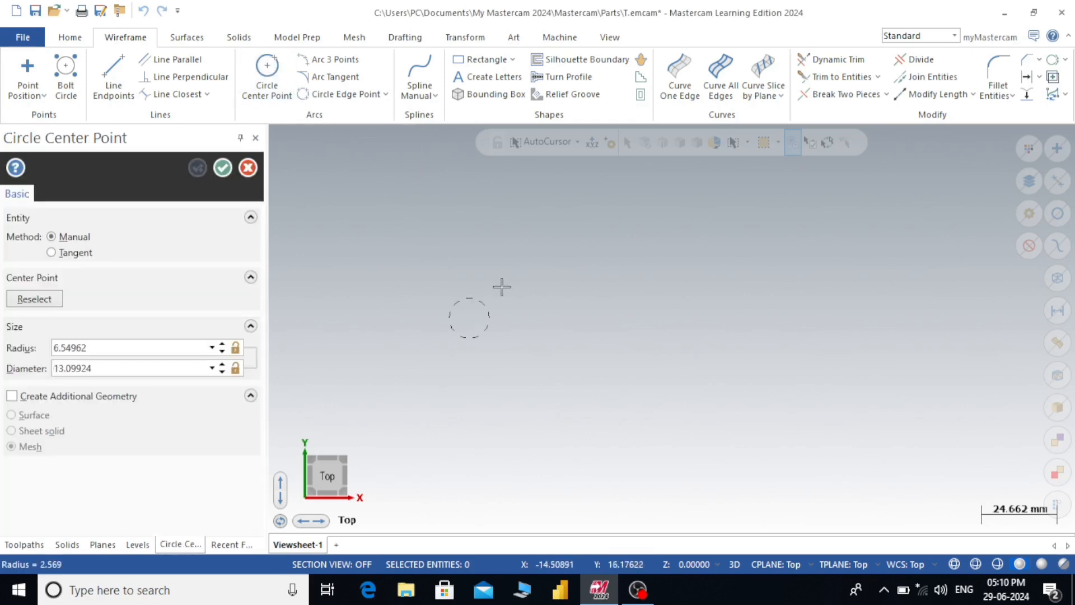
pyautogui.click(560, 220)
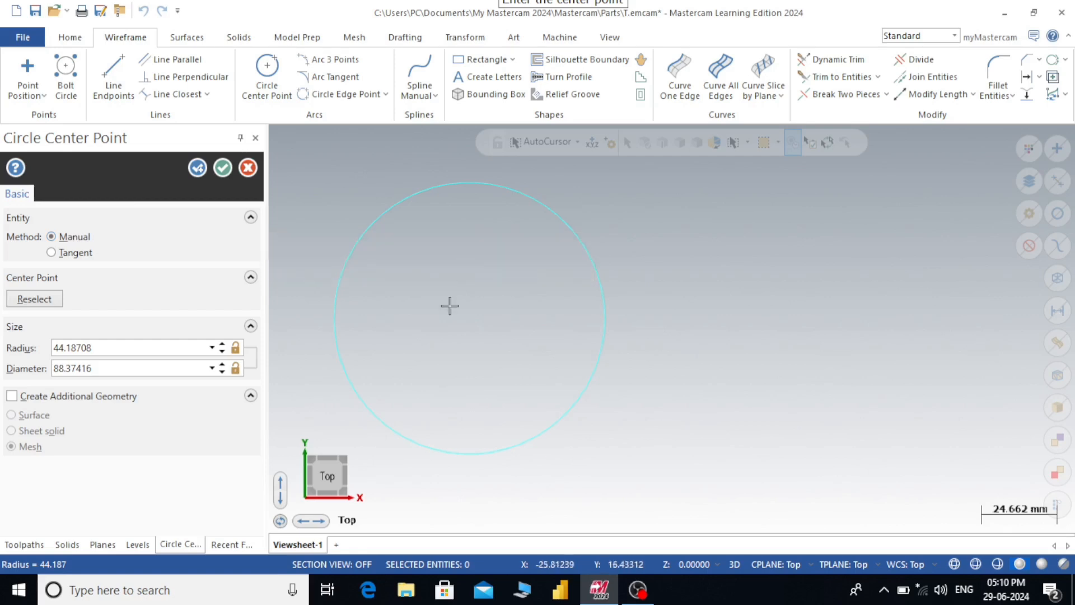
pyautogui.click(472, 312)
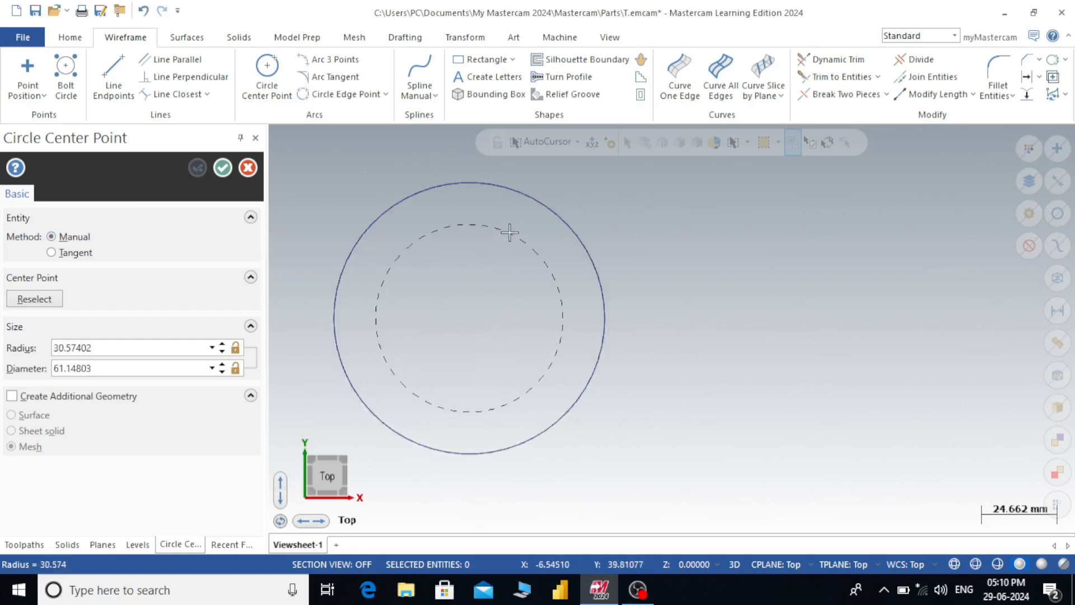
pyautogui.click(517, 225)
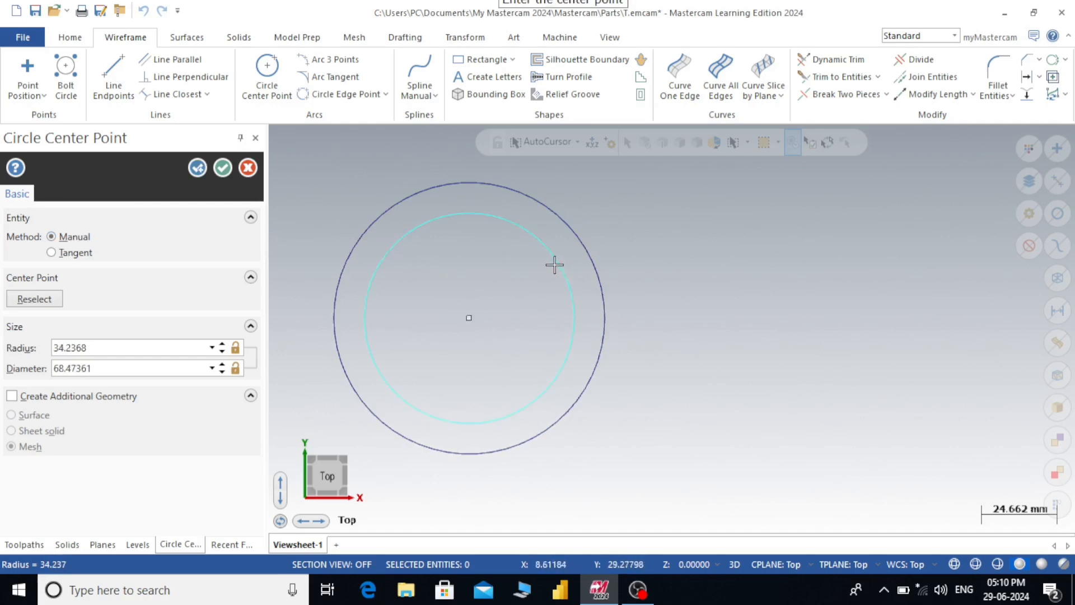
pyautogui.click(198, 168)
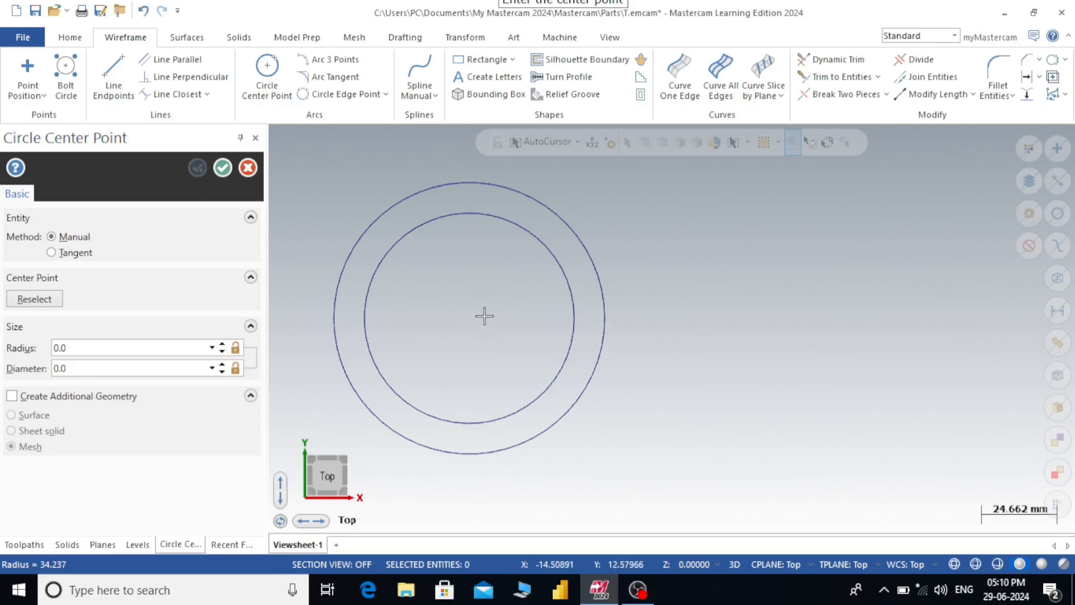
# Step: Turn the display of arc center points on and back off
pyautogui.click(77, 37)
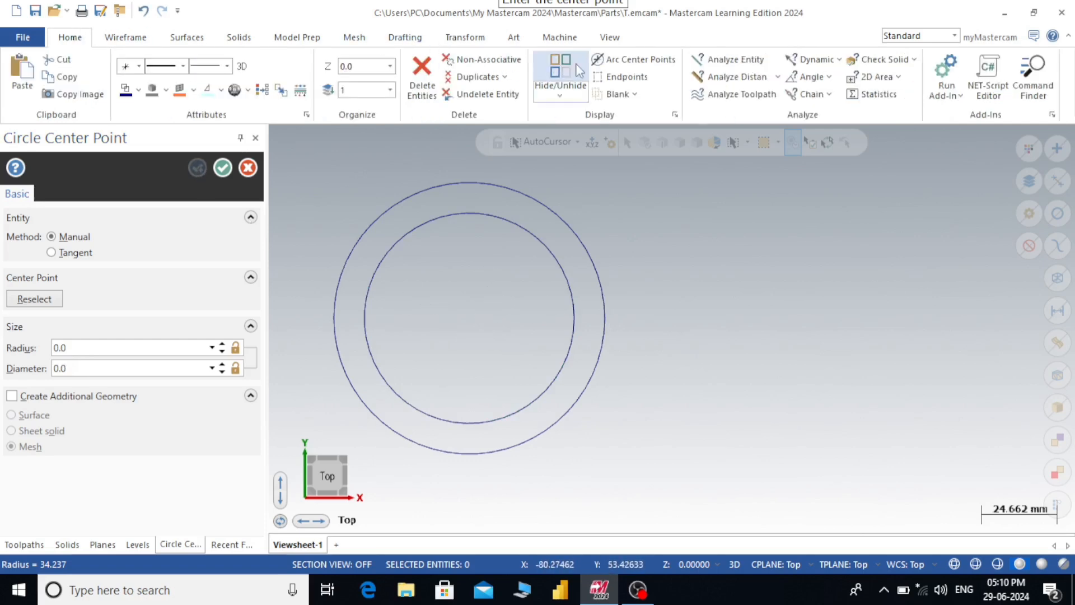
pyautogui.click(620, 62)
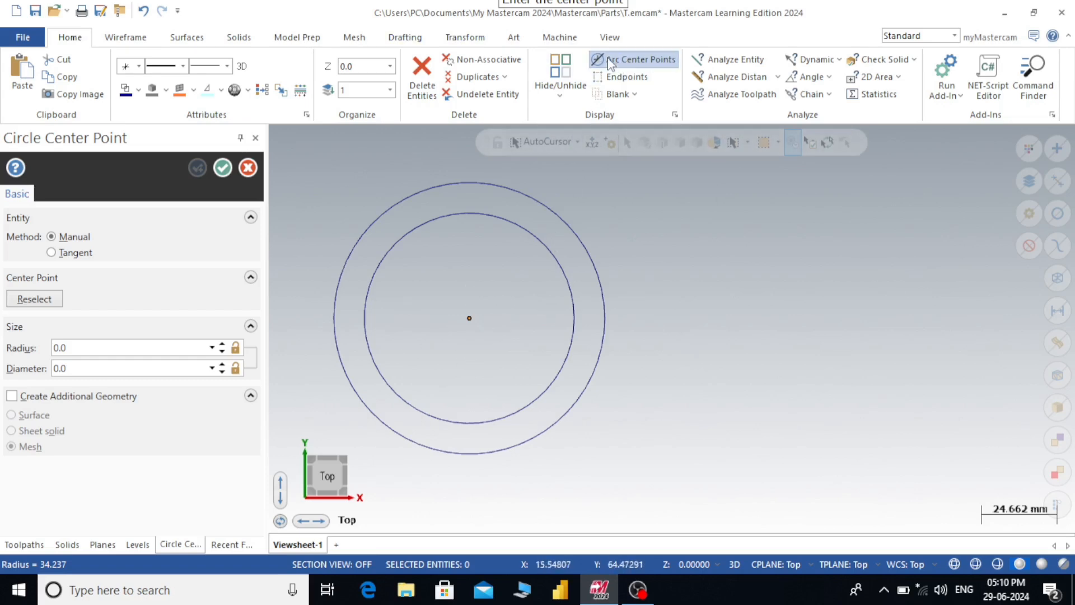
pyautogui.click(610, 61)
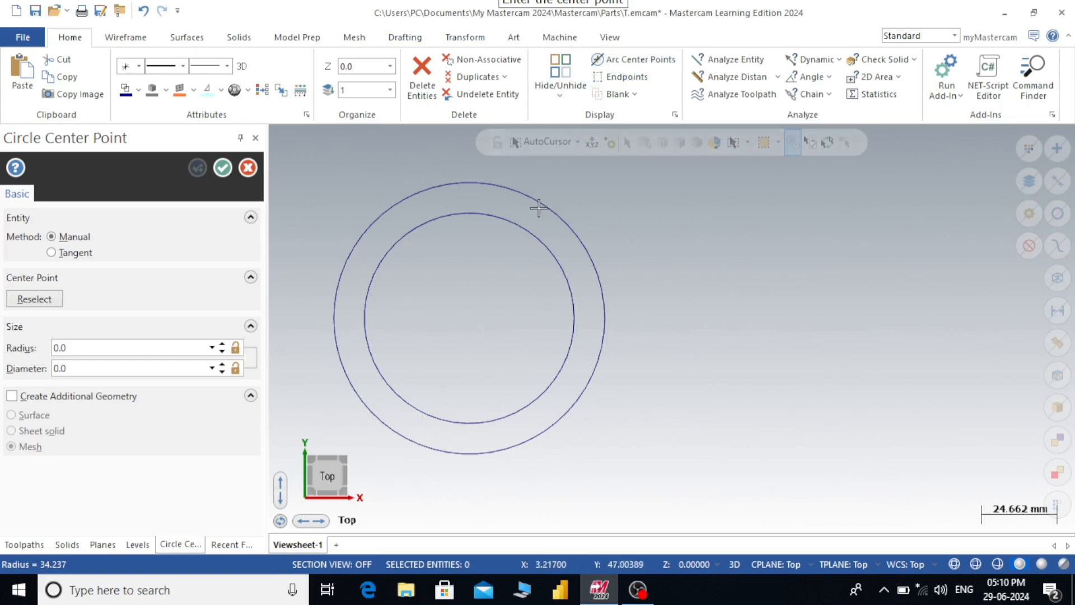
# Step: Add a third circle on the same center inside the other two and set its diameter to 50 mm
pyautogui.click(469, 318)
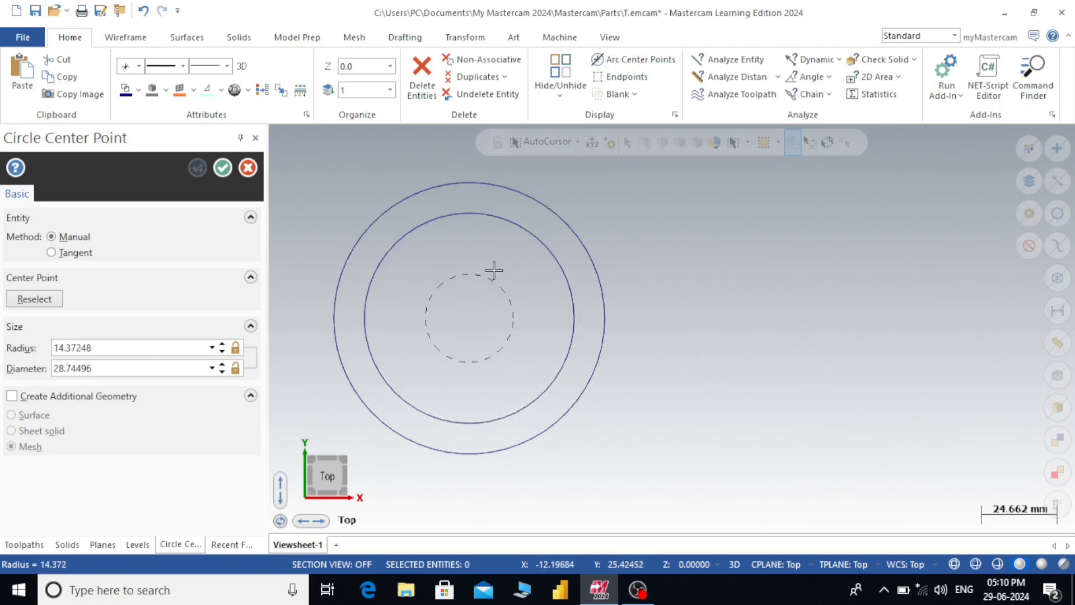
pyautogui.click(502, 250)
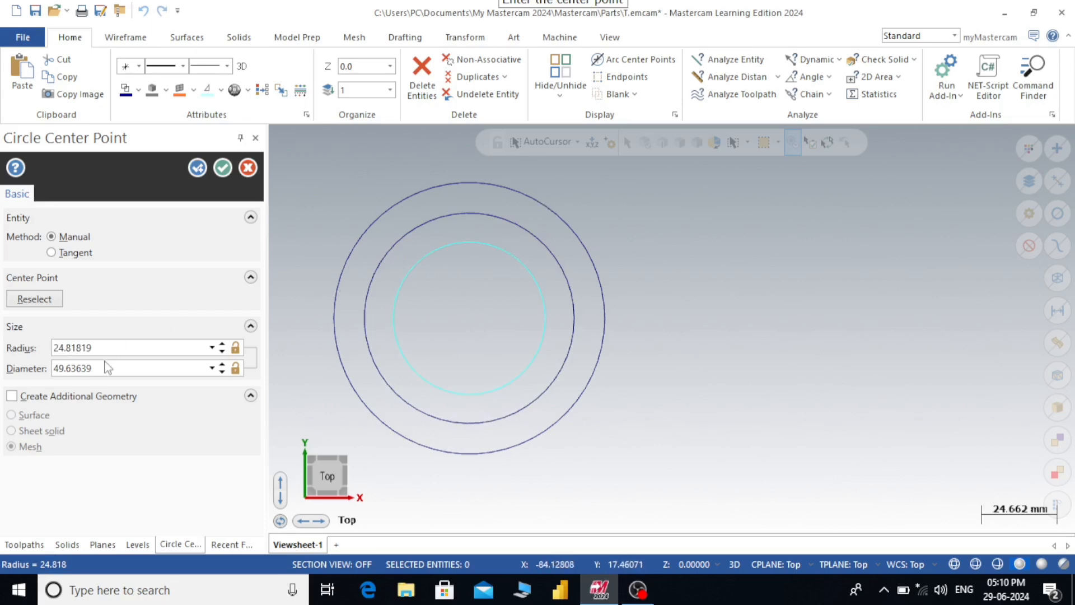
pyautogui.click(23, 371)
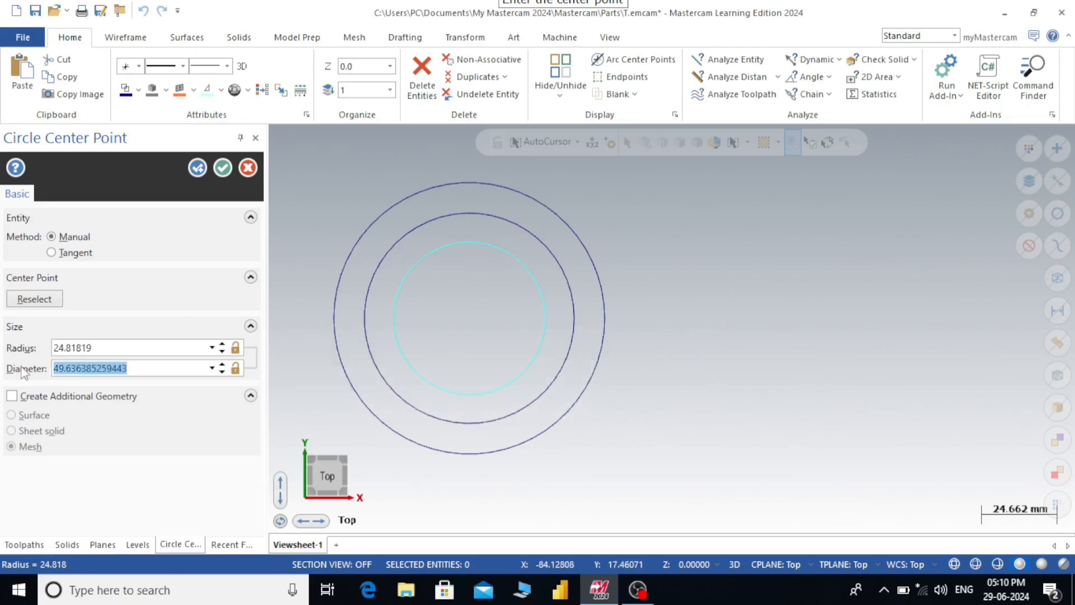
pyautogui.write('50.0')
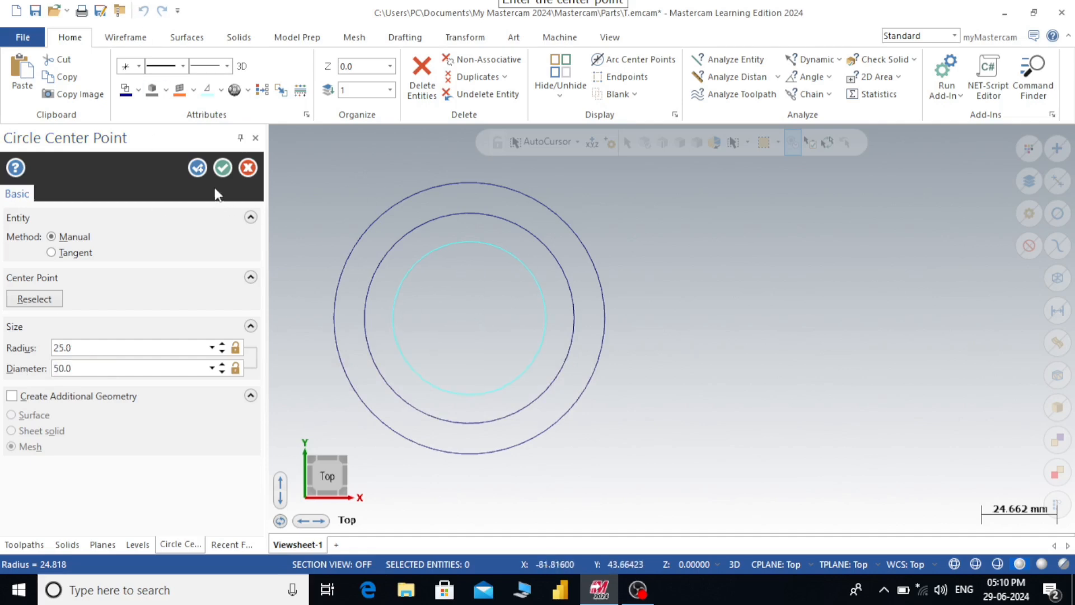
pyautogui.click(199, 169)
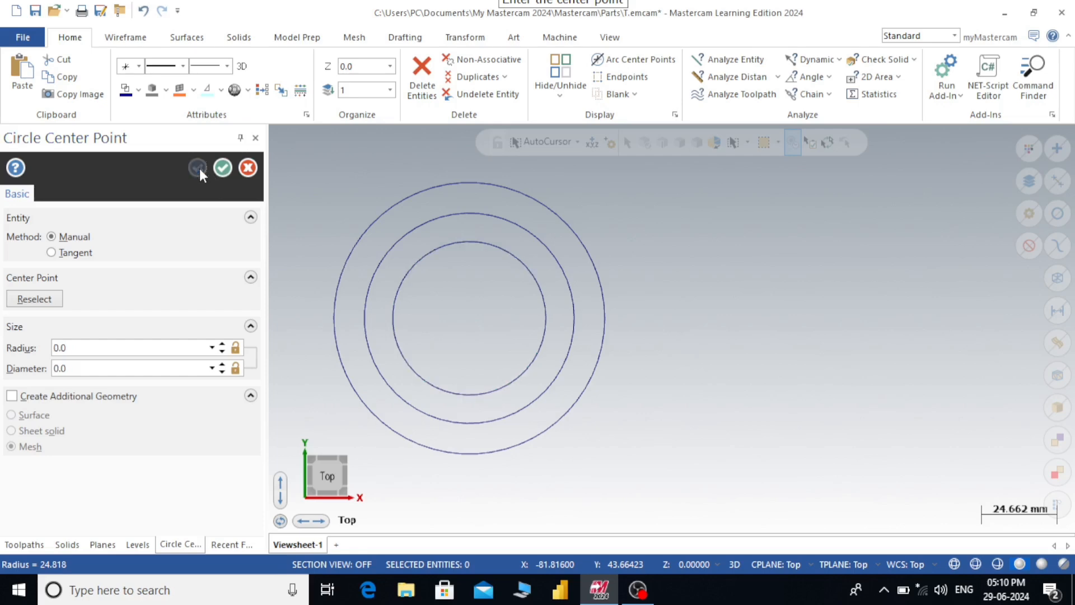
# Step: Using the Tangent method, draw a circle about 9 mm in diameter in the upper inner ring, tangent to the middle circle
pyautogui.scroll(2, 297, 255)
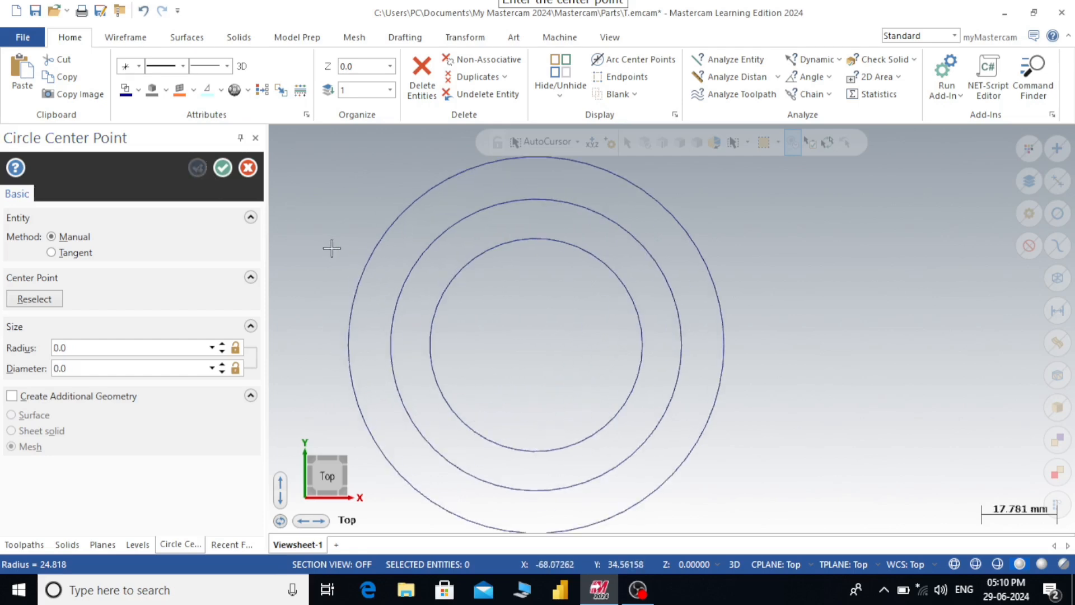
pyautogui.scroll(1, 321, 331)
pyautogui.scroll(-2, 531, 314)
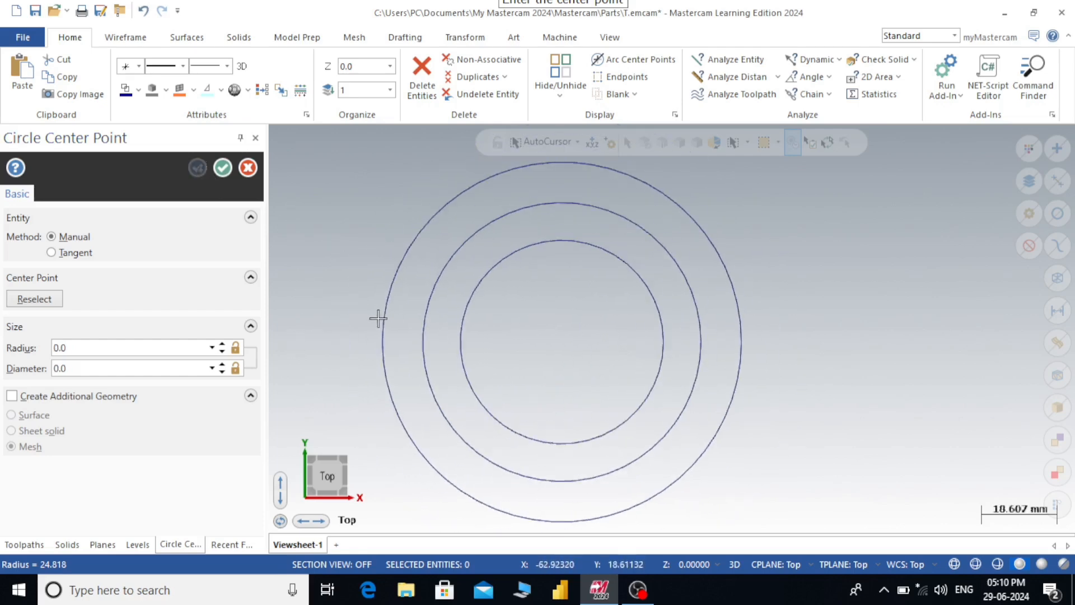
pyautogui.click(51, 253)
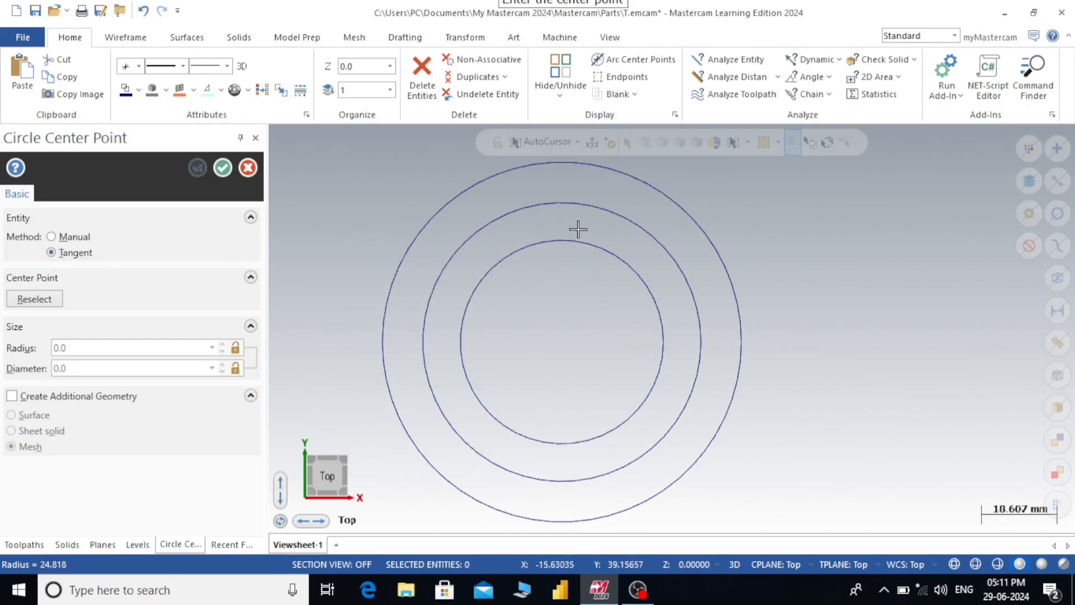
pyautogui.scroll(2, 588, 210)
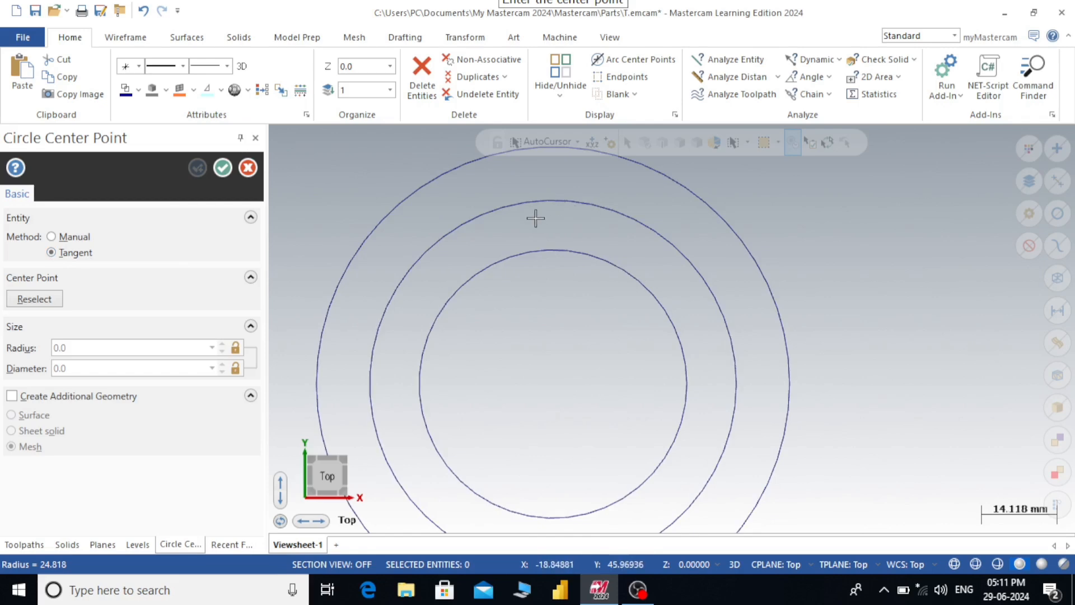
pyautogui.click(607, 234)
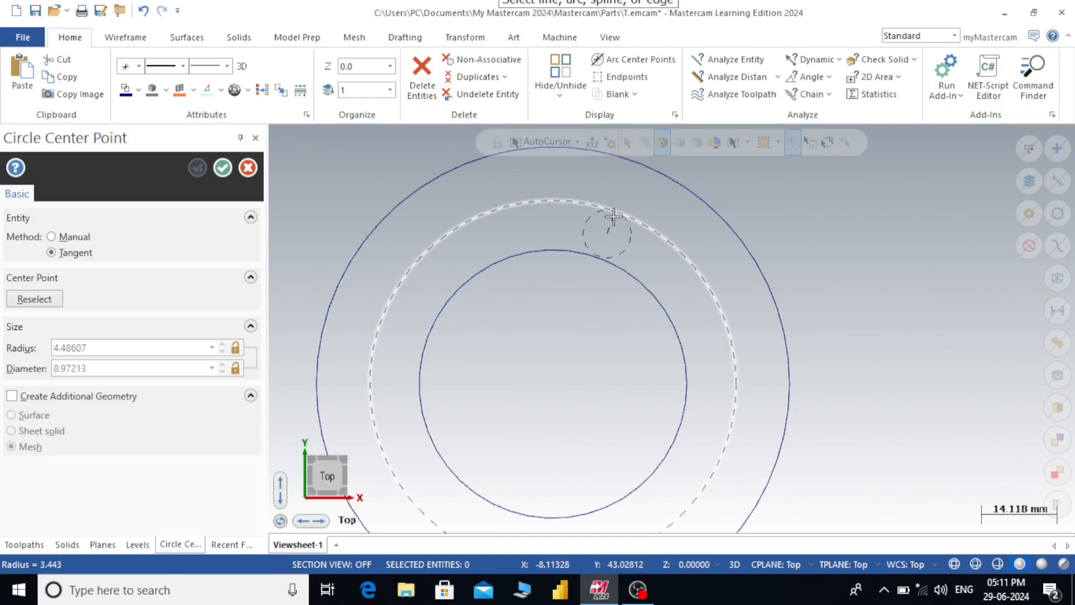
pyautogui.click(614, 217)
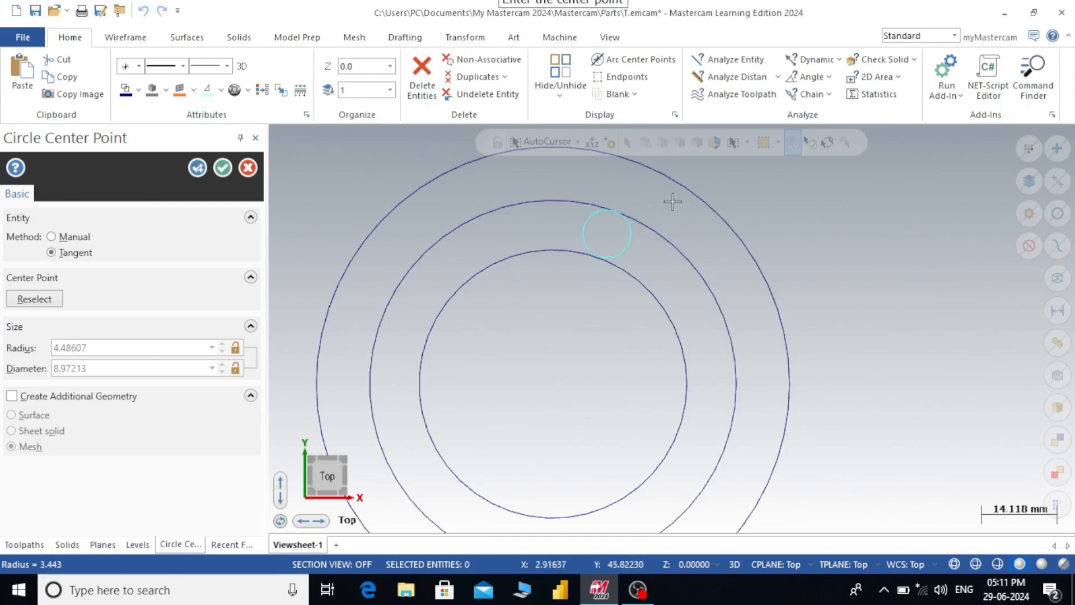
pyautogui.scroll(2, 627, 209)
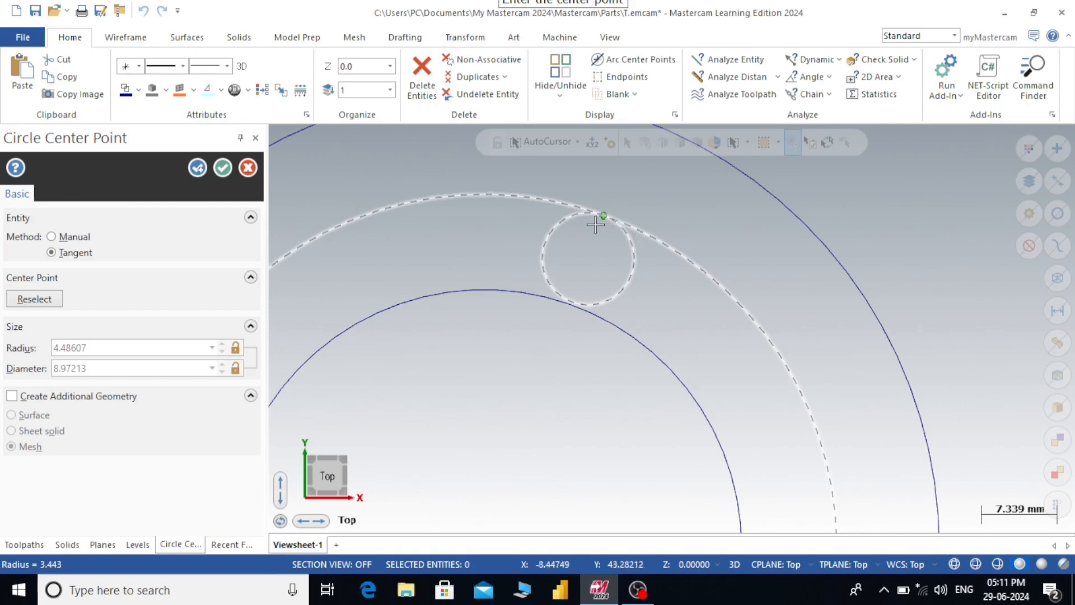
pyautogui.click(197, 168)
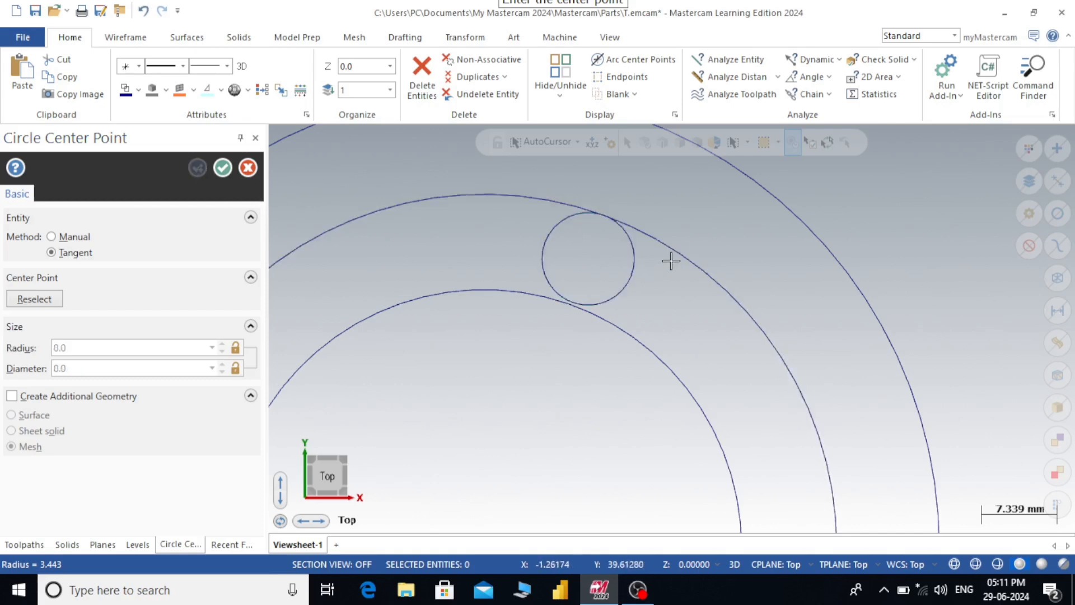
# Step: Draw a circle about 21 mm in diameter inside the 50 mm circle, tangent to its upper-left side
pyautogui.scroll(-2, 666, 255)
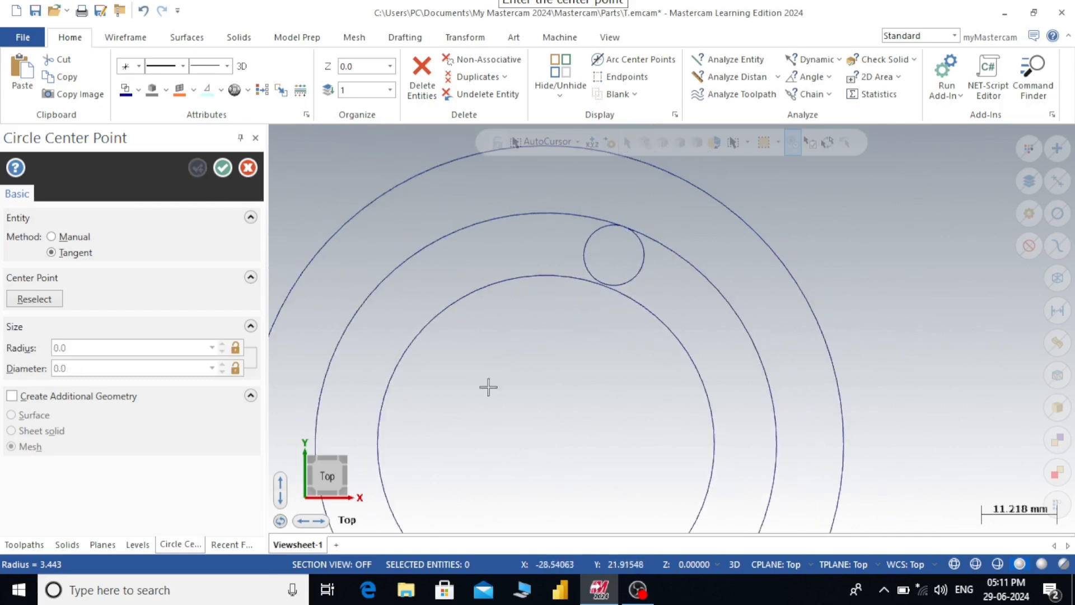
pyautogui.click(472, 380)
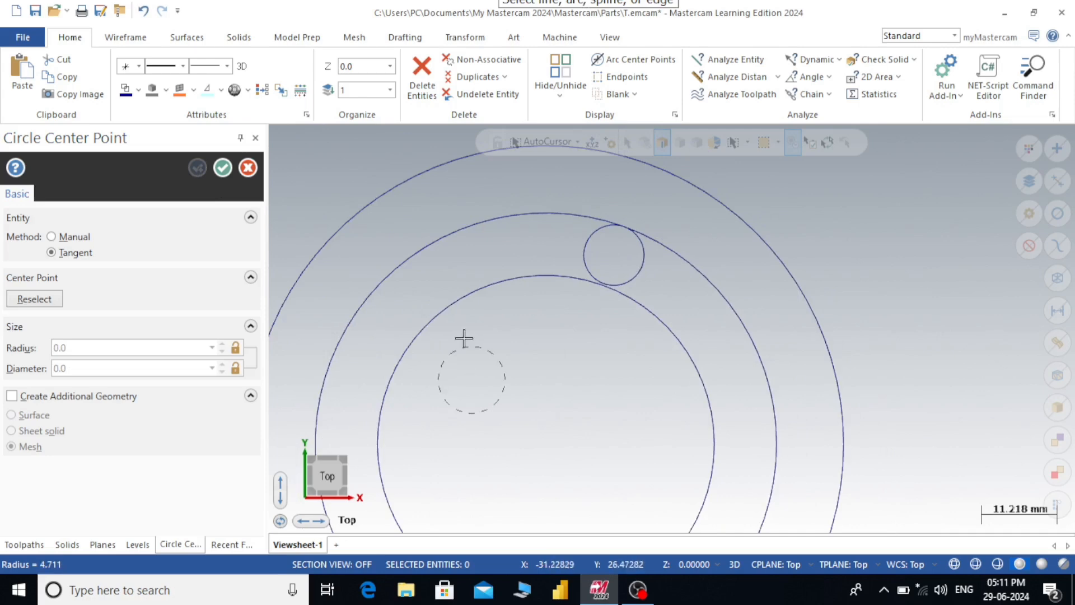
pyautogui.click(446, 315)
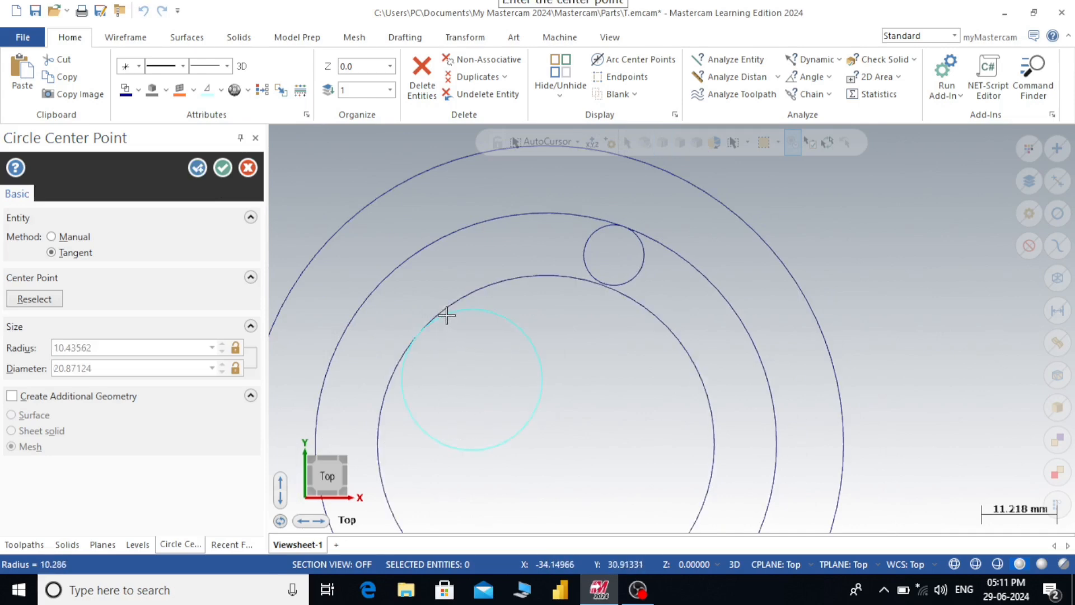
pyautogui.click(199, 167)
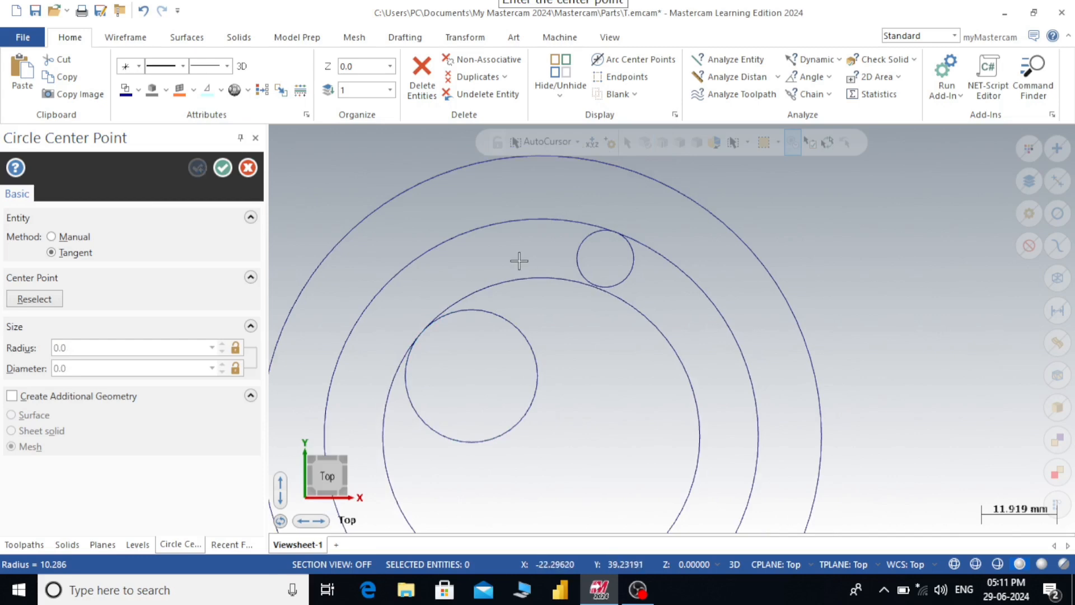
# Step: Draw a circle about 9 mm in diameter in the lower-right inner ring, tangent to the outside of the 50 mm circle
pyautogui.scroll(-2, 514, 259)
pyautogui.scroll(-2, 512, 248)
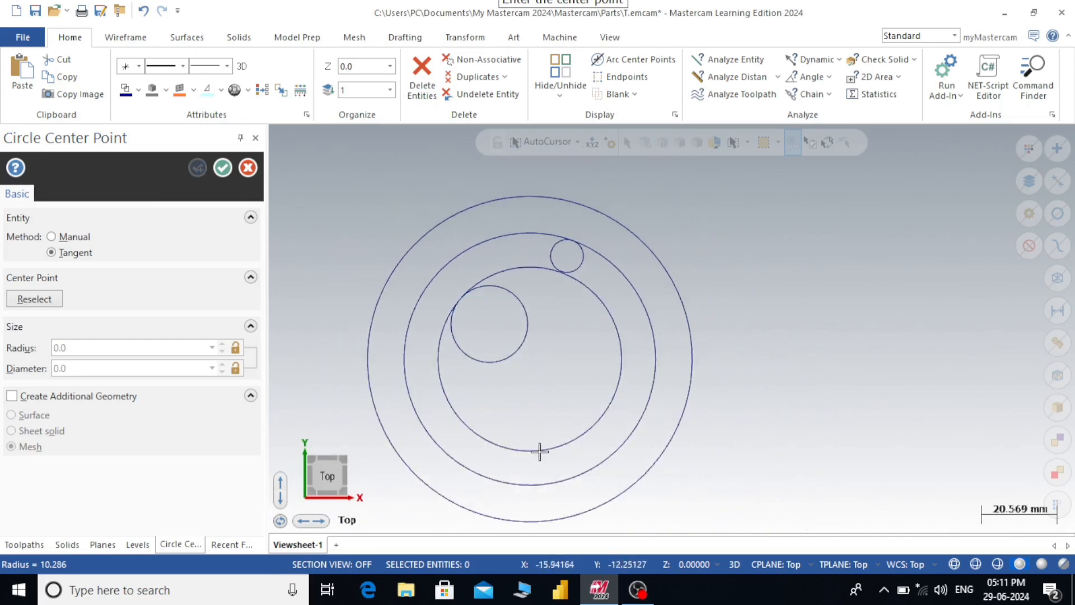
pyautogui.scroll(2, 541, 457)
pyautogui.click(630, 432)
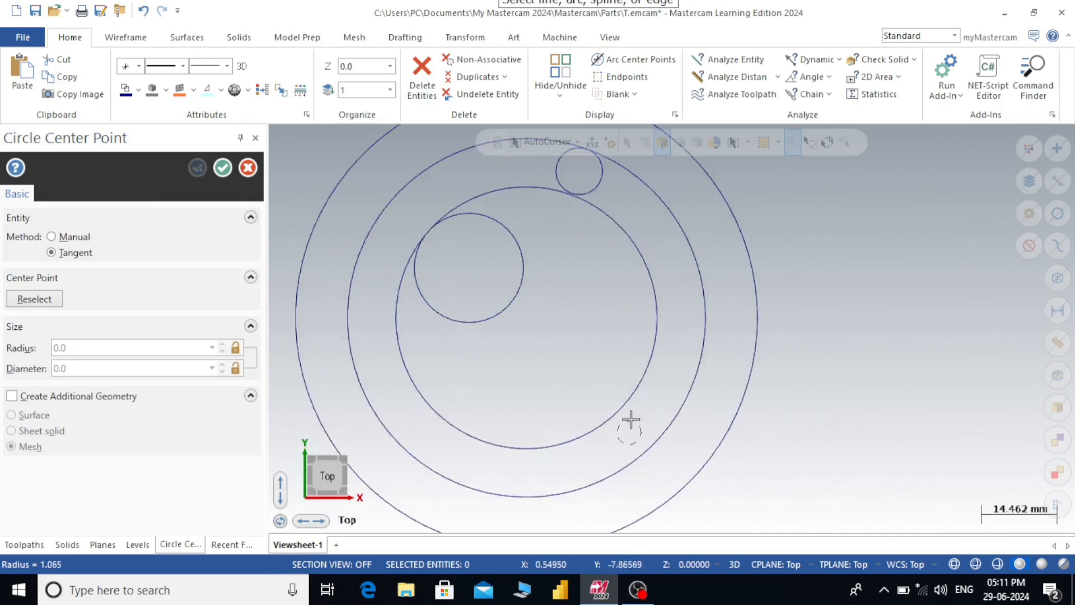
pyautogui.click(629, 410)
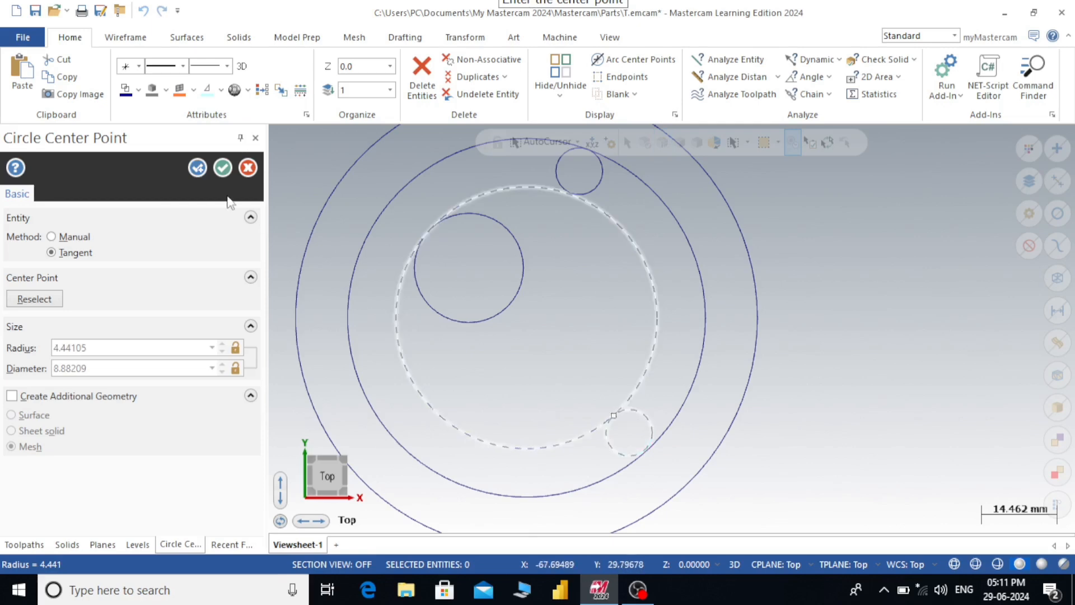
pyautogui.click(197, 167)
# Step: Using the Manual method, draw a circle about 17 mm in diameter centered between the inner and middle circles on their right side
pyautogui.click(65, 237)
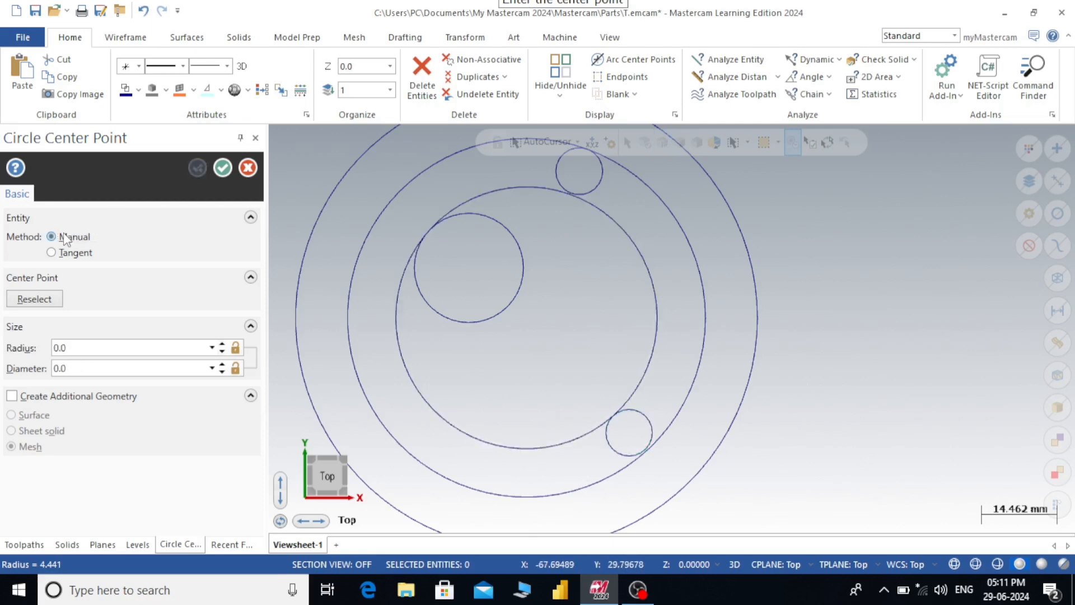
pyautogui.scroll(2, 623, 352)
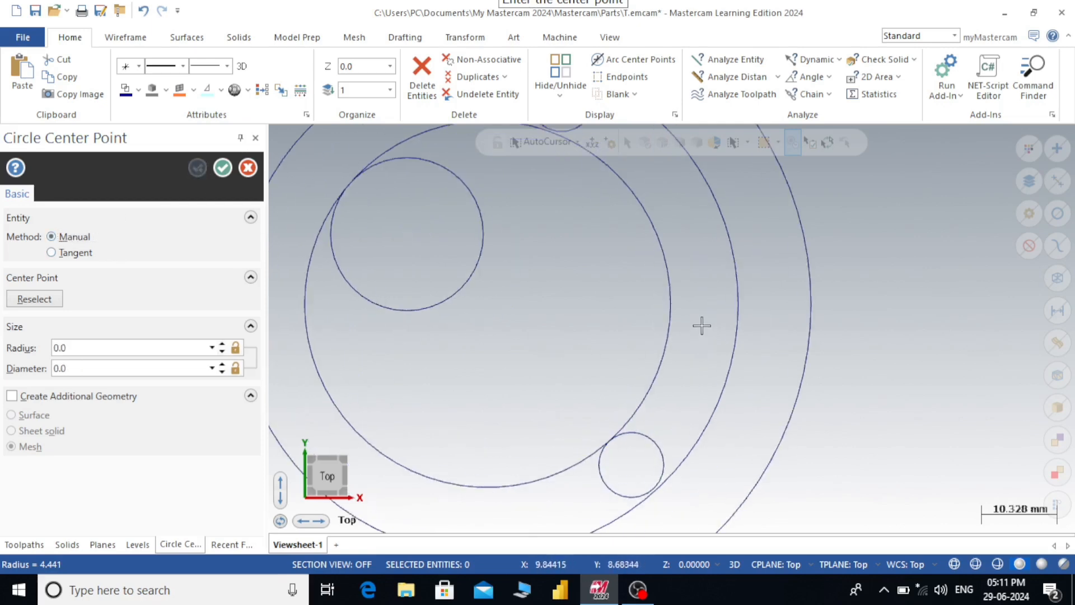
pyautogui.click(702, 316)
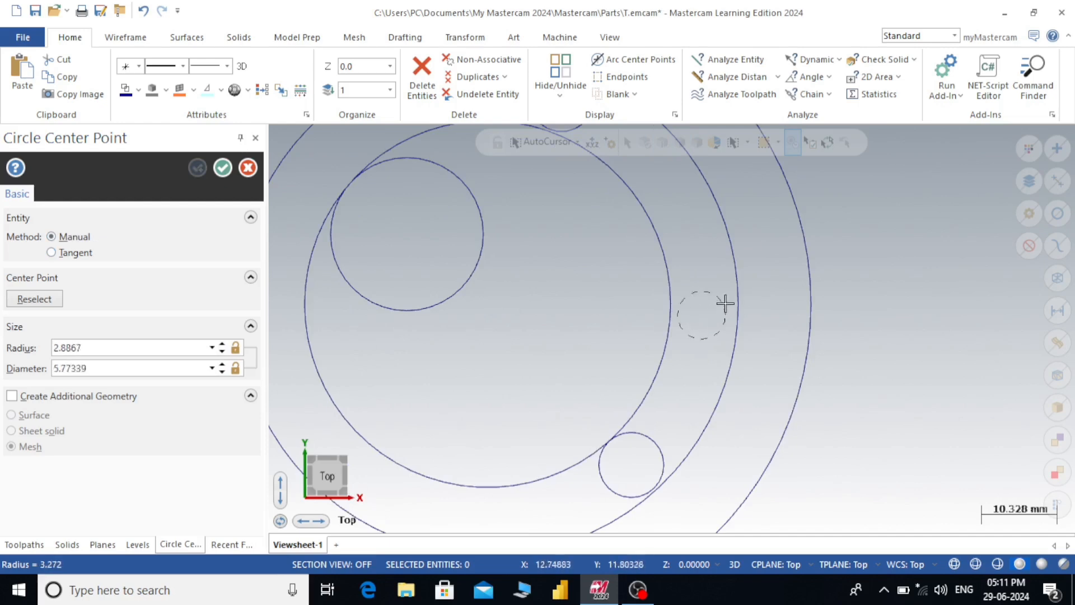
pyautogui.click(754, 280)
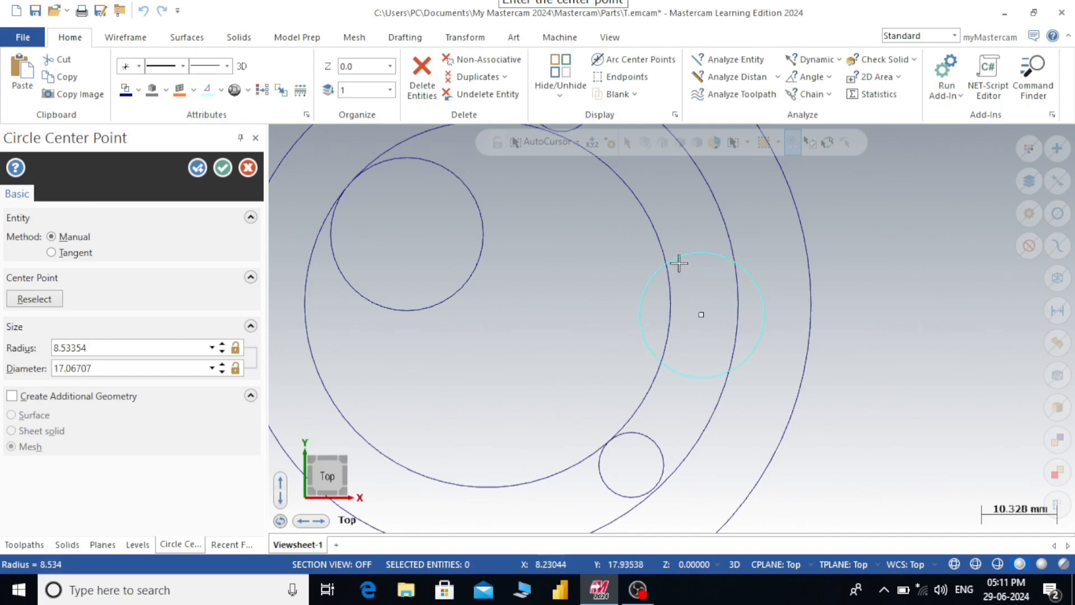
pyautogui.scroll(-2, 678, 269)
pyautogui.click(198, 168)
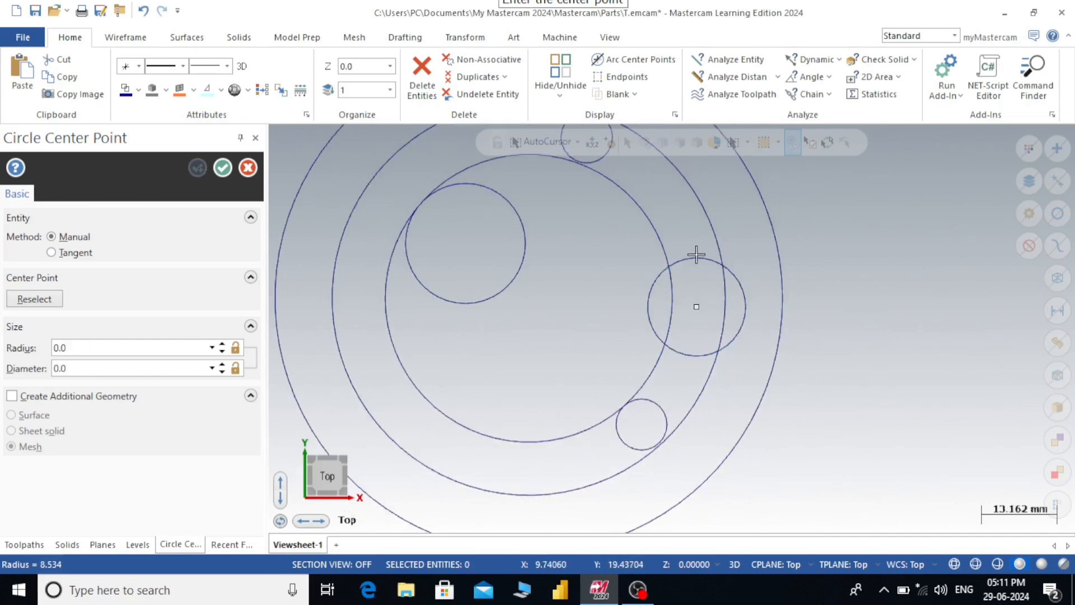
# Step: Using the Tangent method, draw a circle about 10 mm in diameter inside the 17 mm circle, tangent to the middle circle
pyautogui.click(62, 252)
pyautogui.scroll(-1, 569, 284)
pyautogui.scroll(1, 672, 291)
pyautogui.scroll(2, 653, 296)
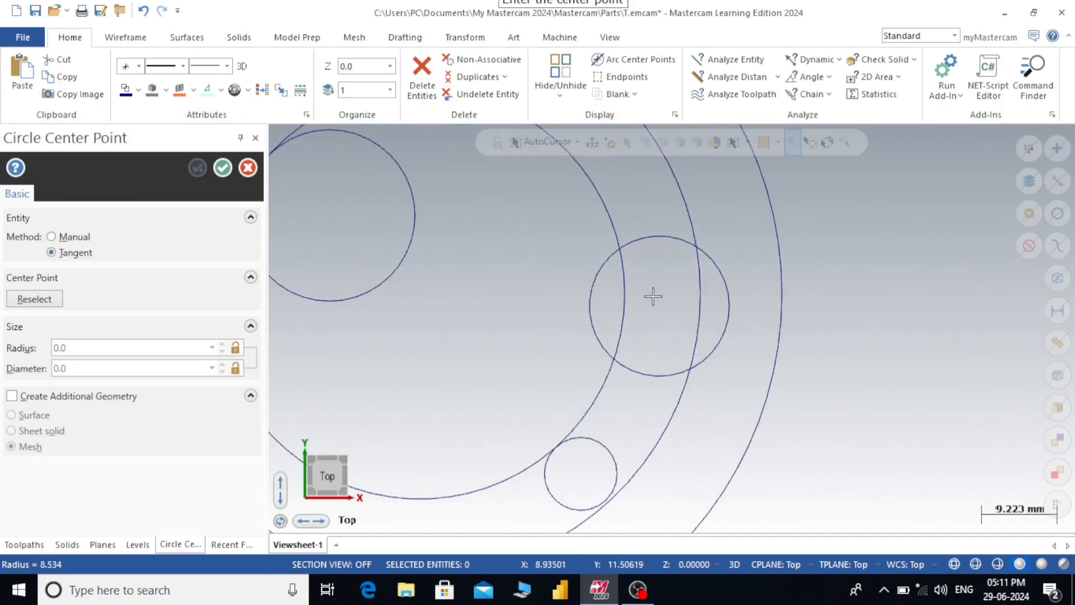
pyautogui.scroll(1, 653, 296)
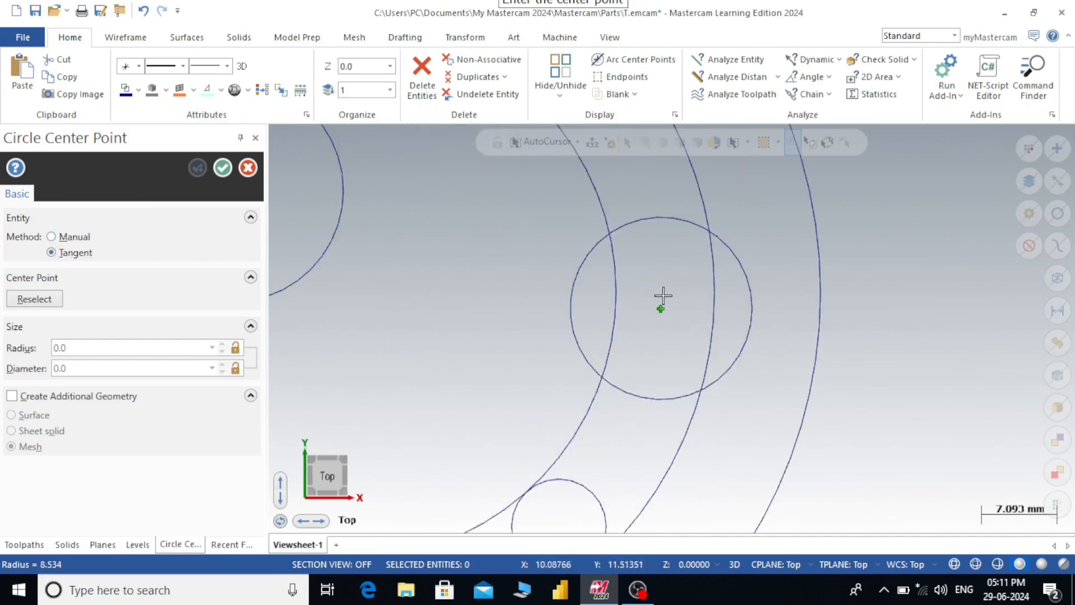
pyautogui.click(662, 296)
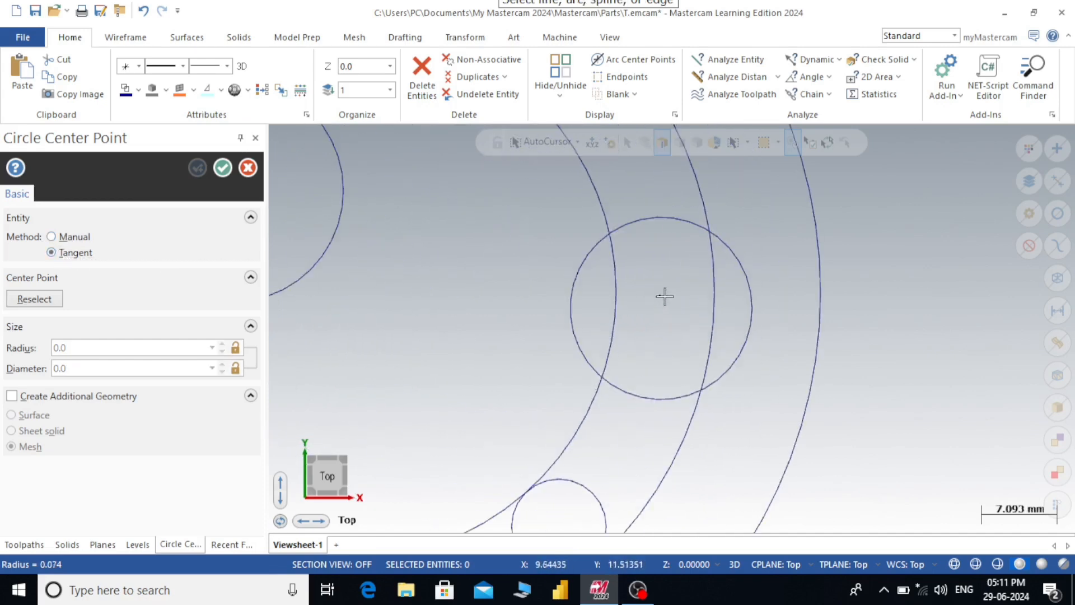
pyautogui.click(712, 287)
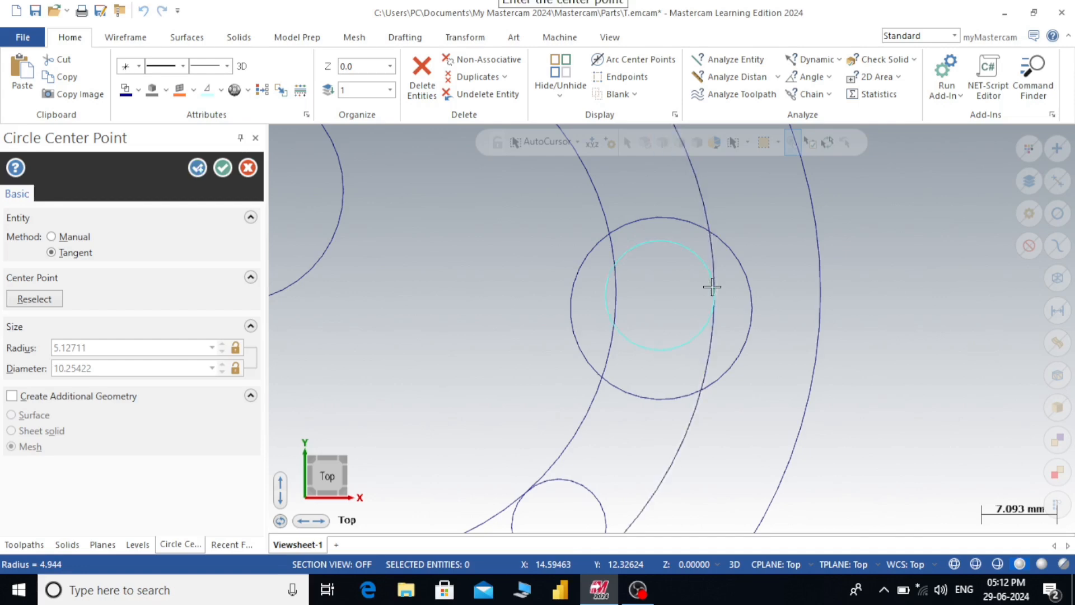
pyautogui.click(197, 167)
pyautogui.scroll(-1, 537, 302)
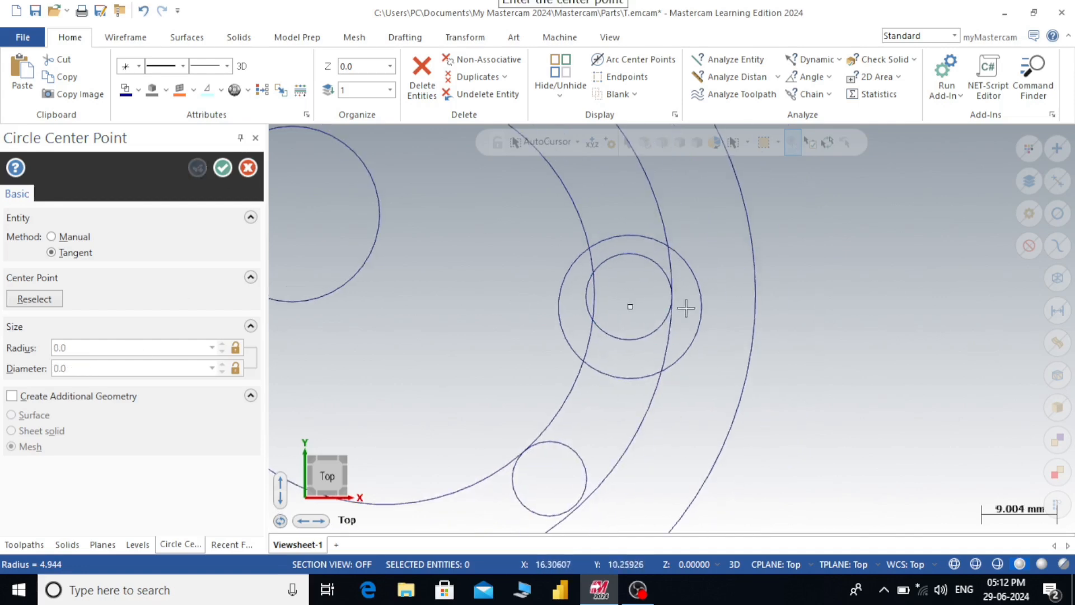
# Step: Using the Manual method, draw a circle about 88 mm in diameter in the empty area right of the concentric circles
pyautogui.scroll(-5, 686, 308)
pyautogui.scroll(2, 560, 247)
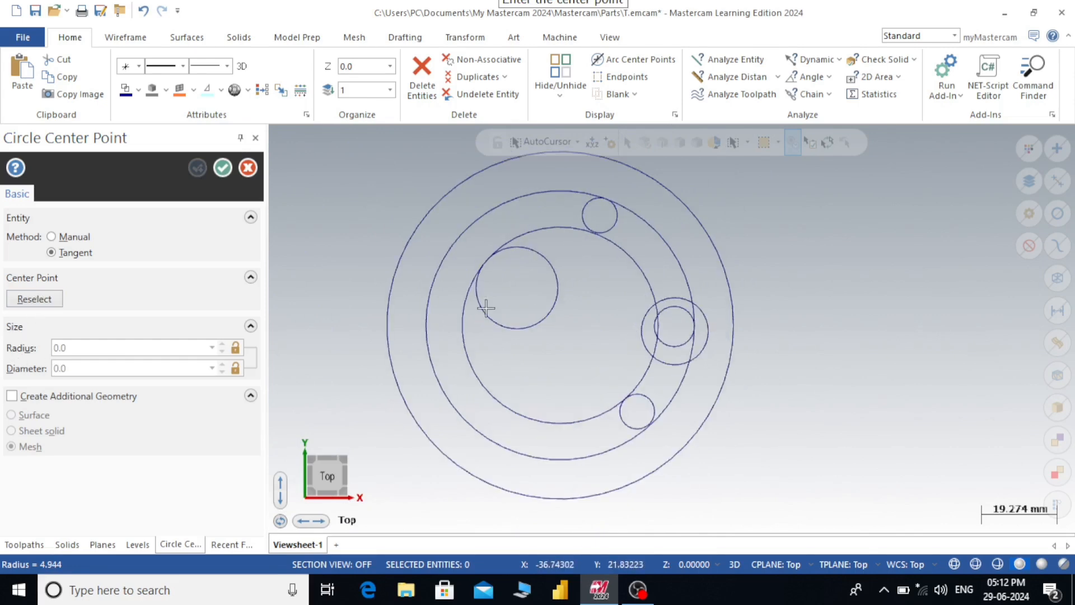
pyautogui.scroll(-1, 504, 312)
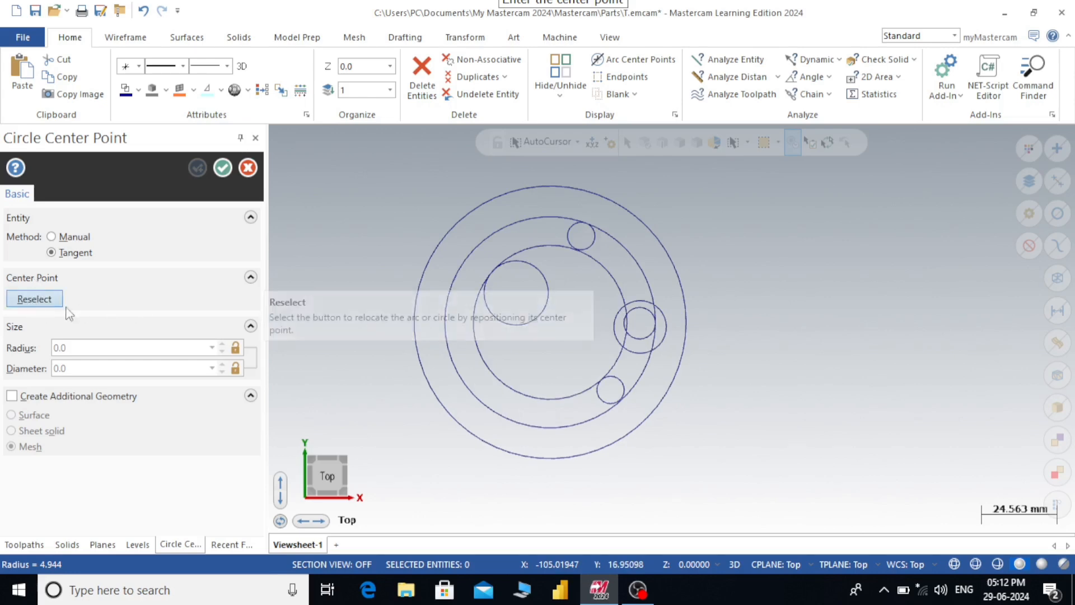
pyautogui.scroll(-1, 398, 293)
pyautogui.scroll(-4, 397, 294)
pyautogui.scroll(3, 446, 242)
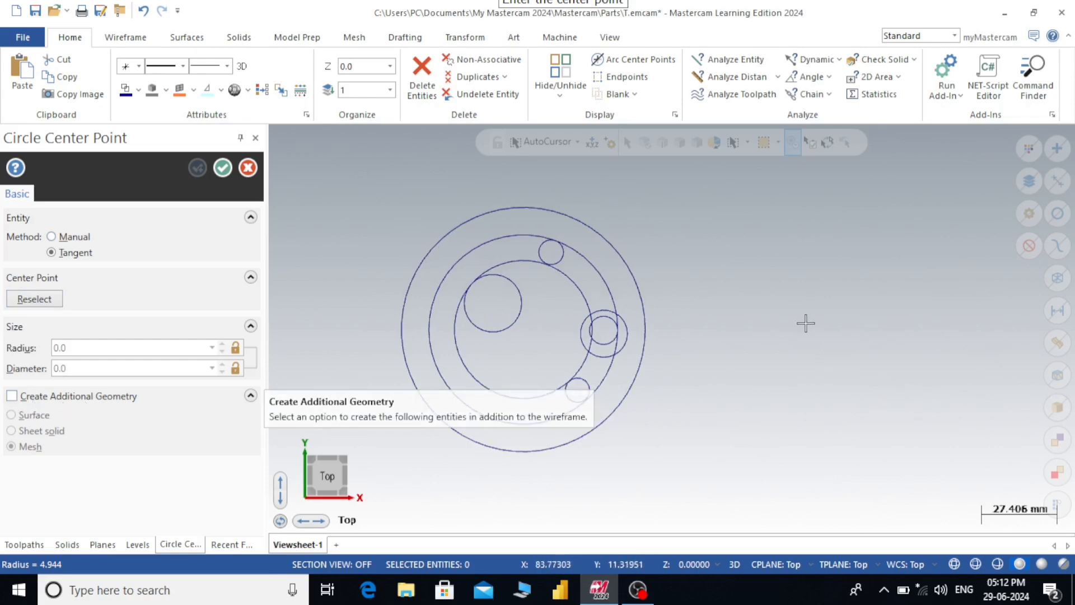
pyautogui.click(810, 305)
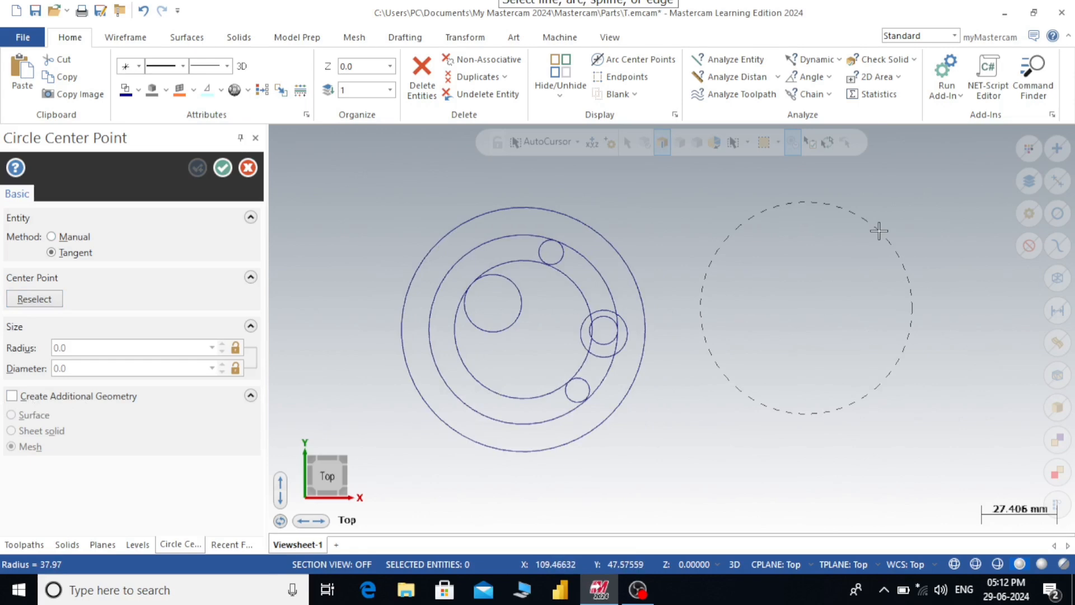
pyautogui.click(70, 238)
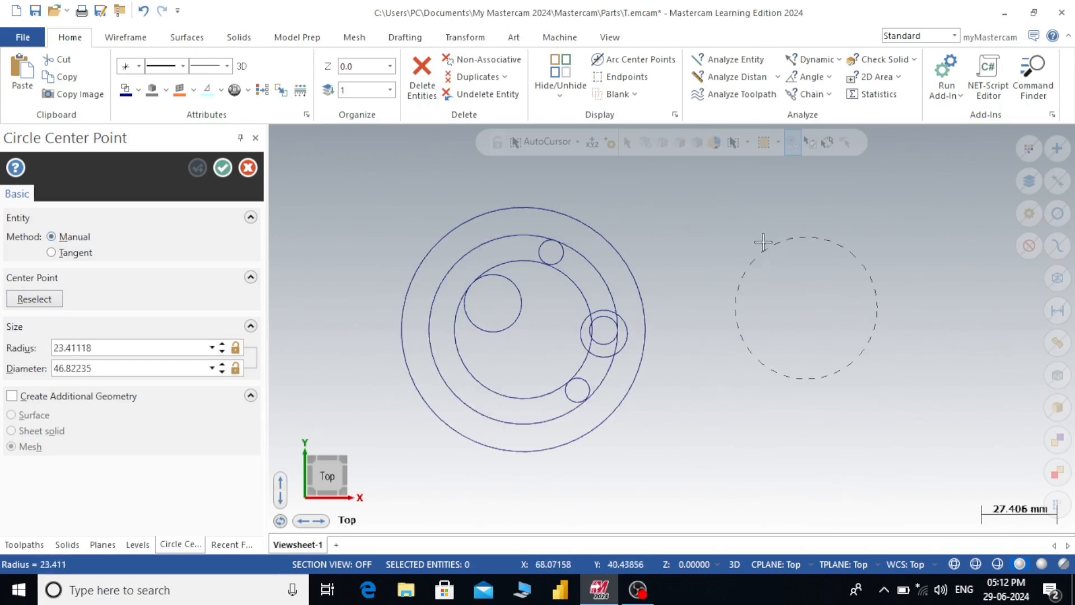
pyautogui.click(739, 206)
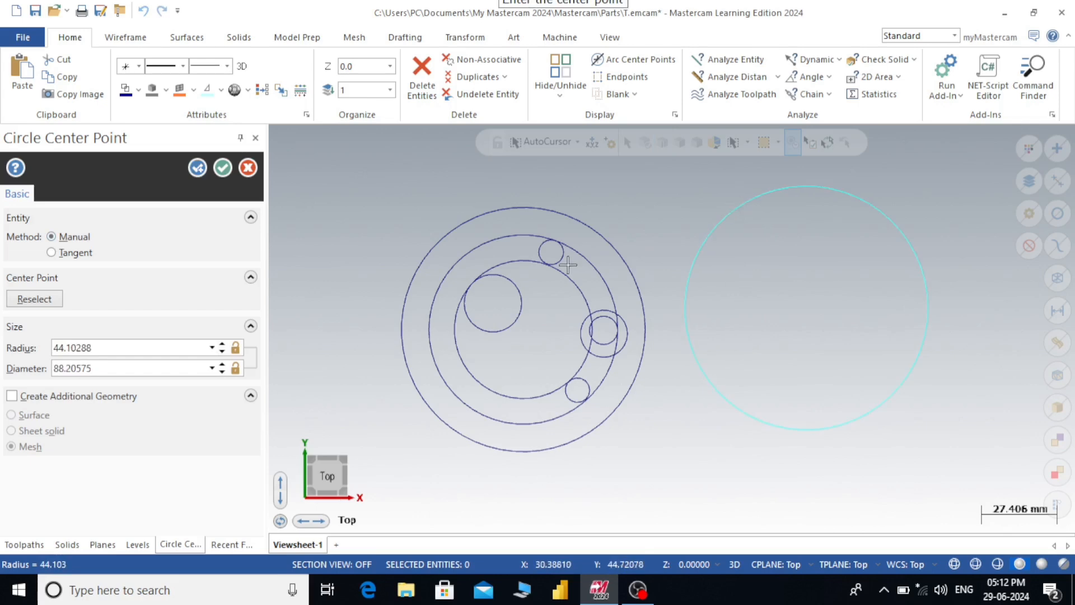
# Step: Enable additional geometry for the 88 mm circle, compare the available types and create it with a Surface
pyautogui.click(12, 396)
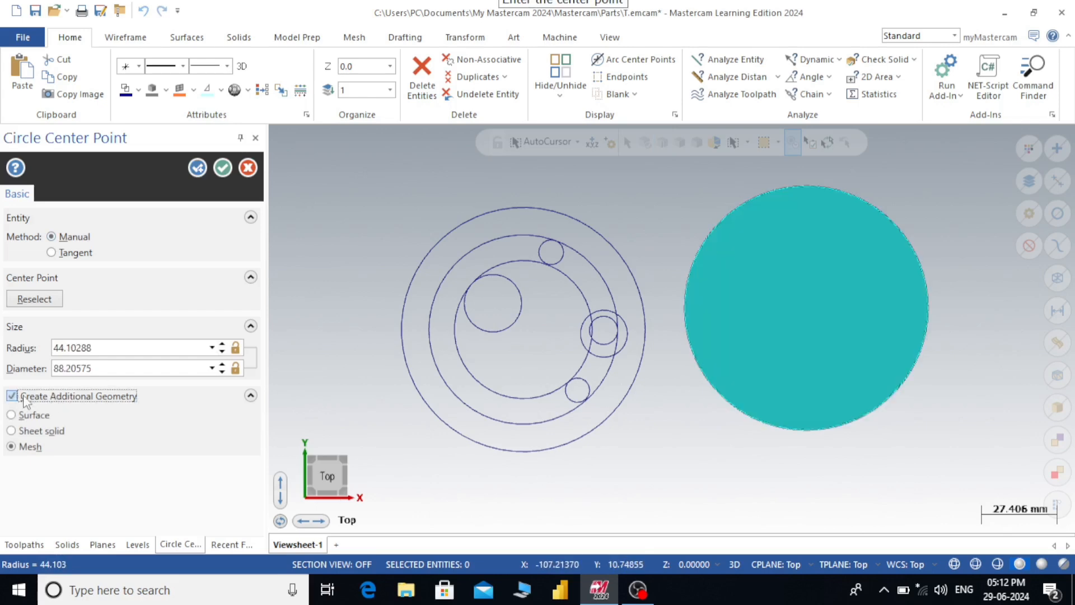
pyautogui.click(13, 416)
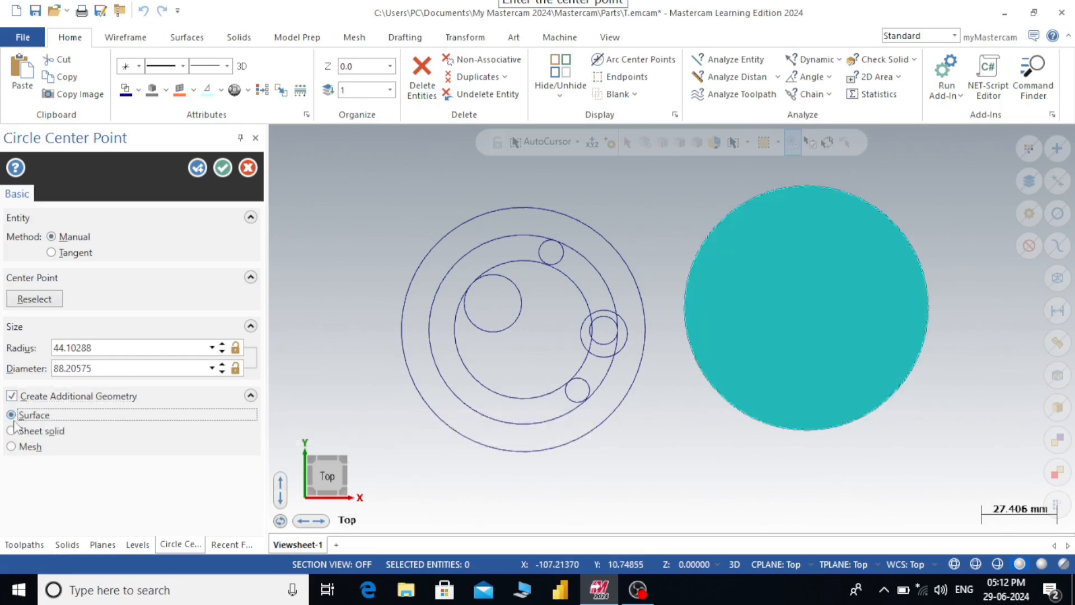
pyautogui.click(11, 431)
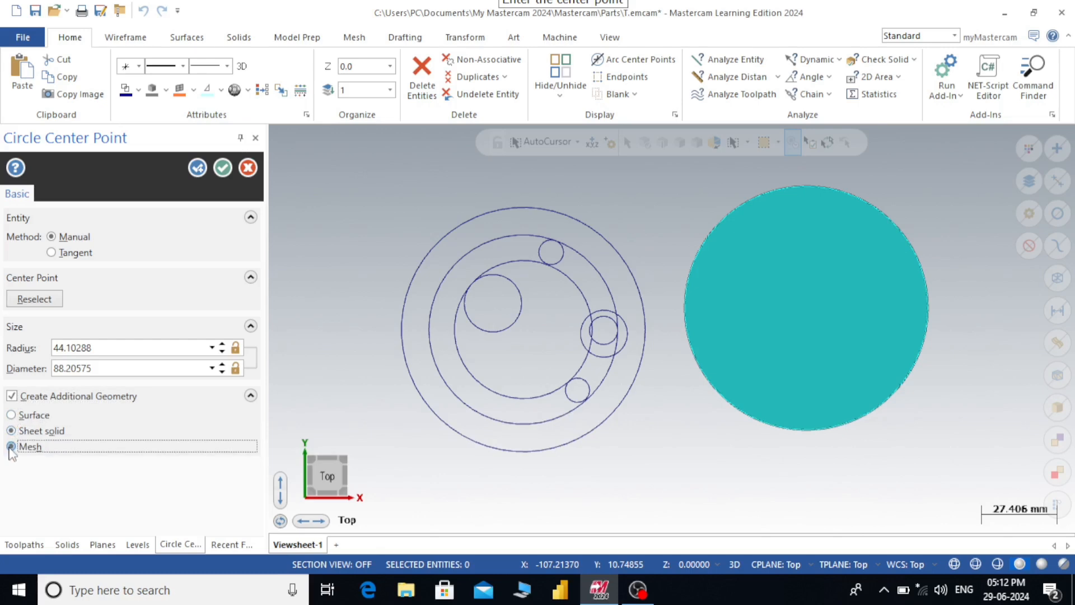
pyautogui.click(12, 415)
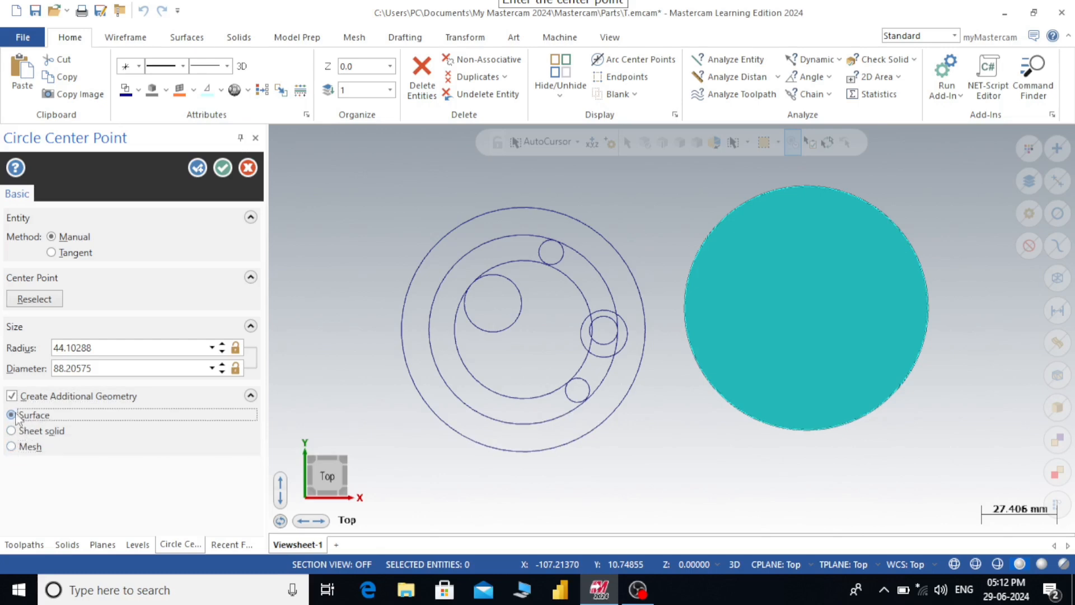
pyautogui.click(197, 168)
# Step: Draw a circle about 89 mm in diameter below the surface-filled circle, with a Sheet solid as its additional geometry
pyautogui.scroll(-1, 649, 241)
pyautogui.scroll(-3, 644, 244)
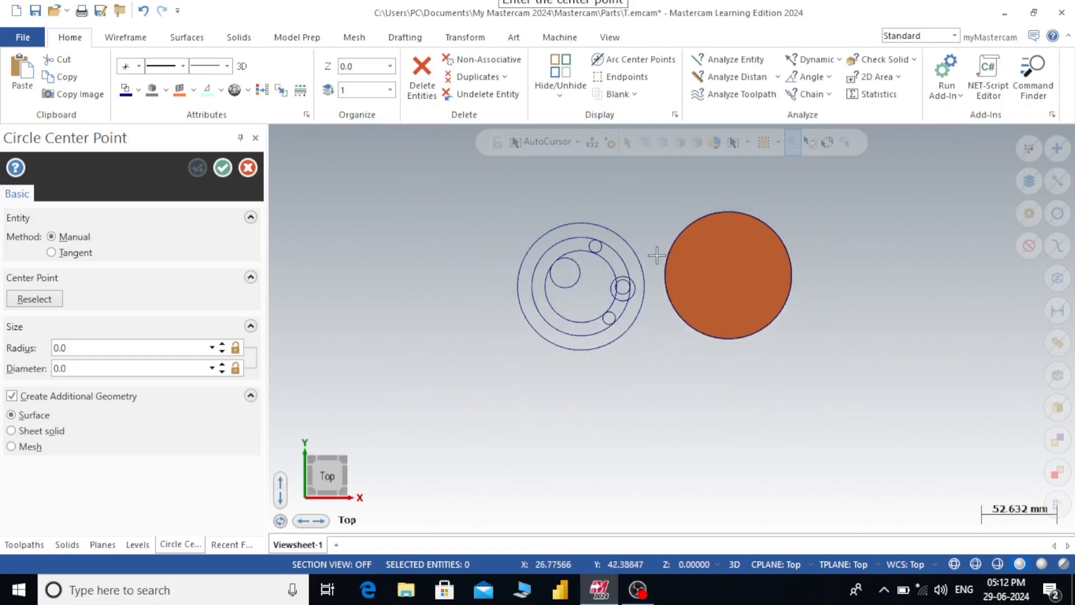
pyautogui.scroll(4, 683, 372)
pyautogui.click(692, 454)
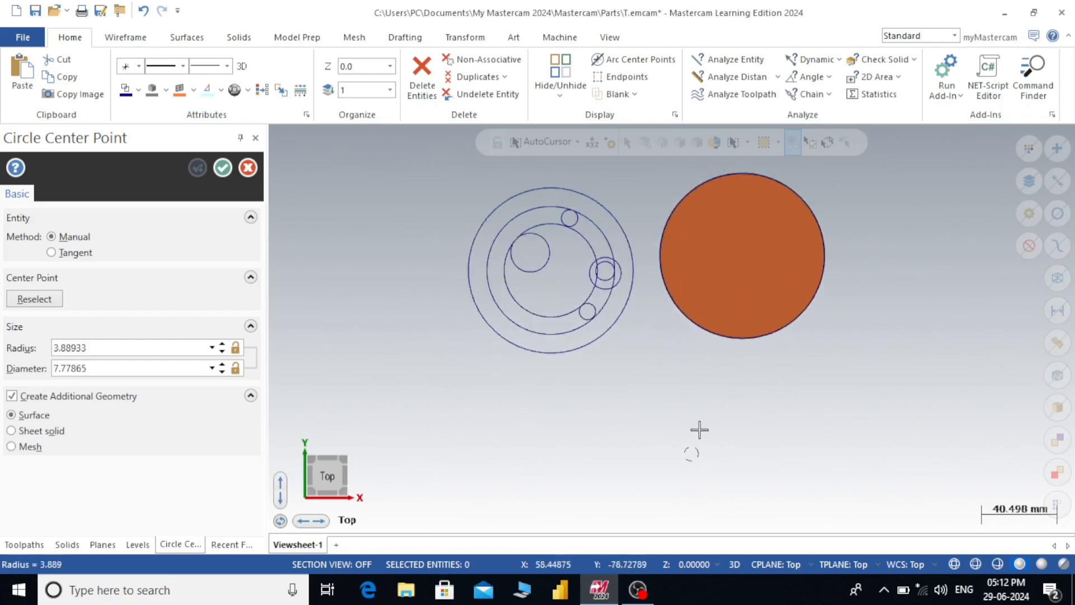
pyautogui.click(733, 383)
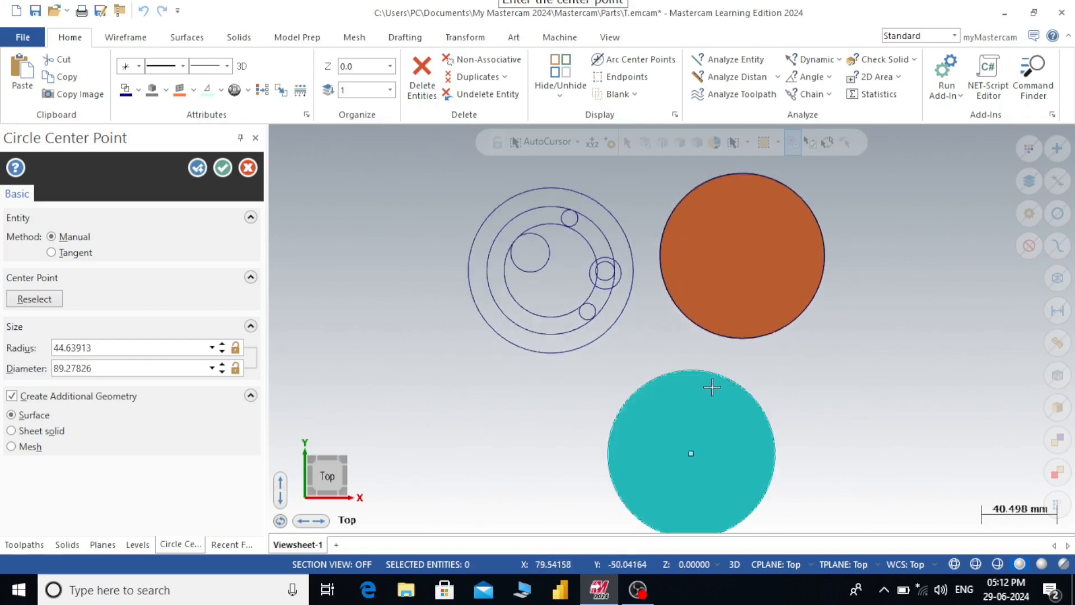
pyautogui.click(12, 431)
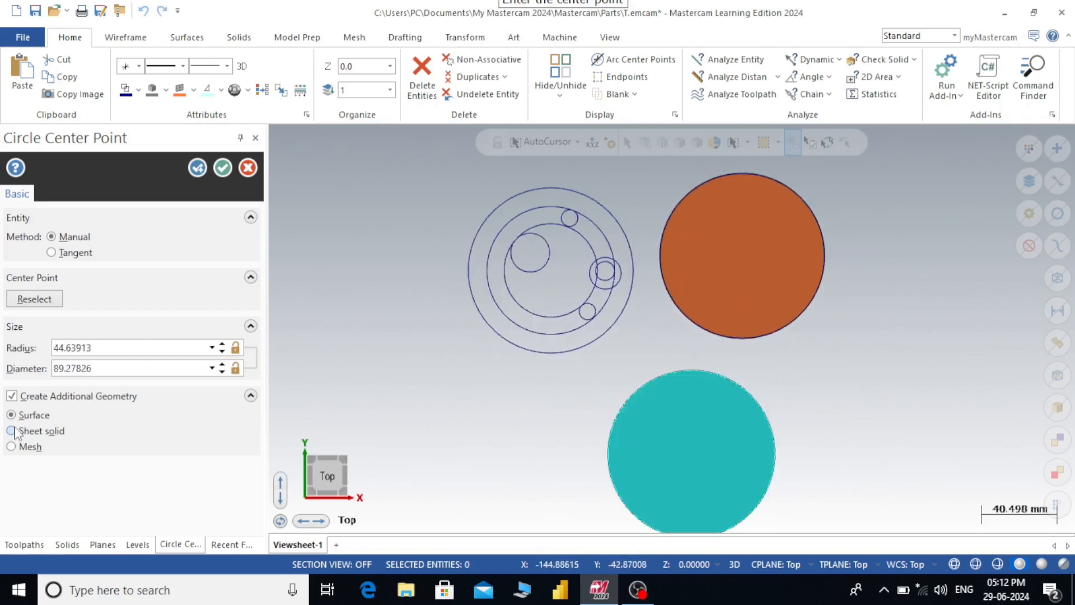
pyautogui.click(197, 167)
# Step: Draw a circle about 107 mm in diameter to the right of the sheet solid circle, with a Mesh as its additional geometry
pyautogui.scroll(-1, 806, 331)
pyautogui.scroll(1, 835, 329)
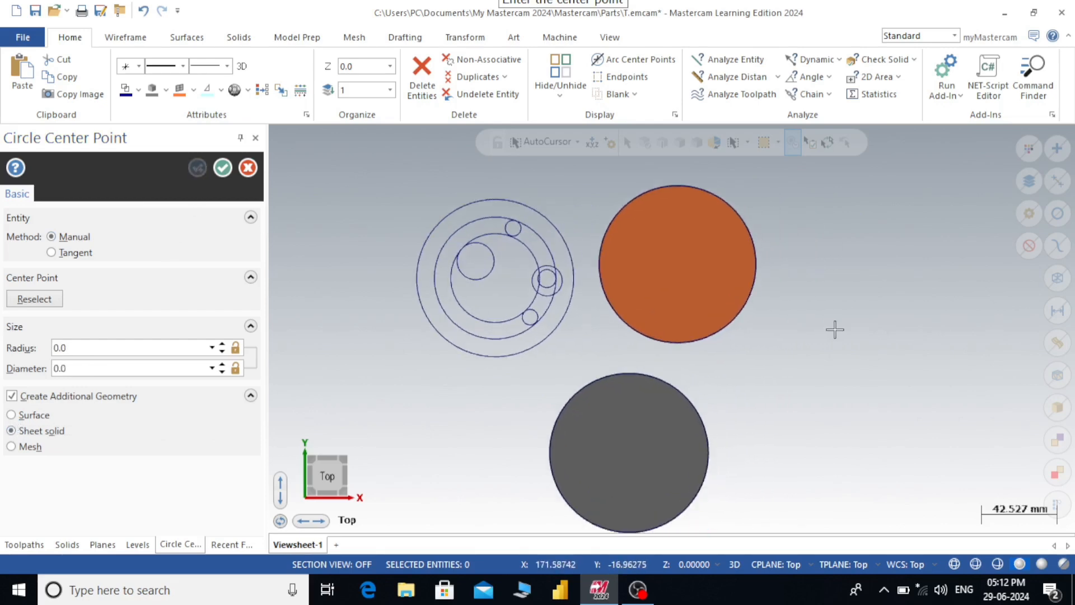
pyautogui.scroll(-1, 832, 339)
pyautogui.scroll(1, 835, 386)
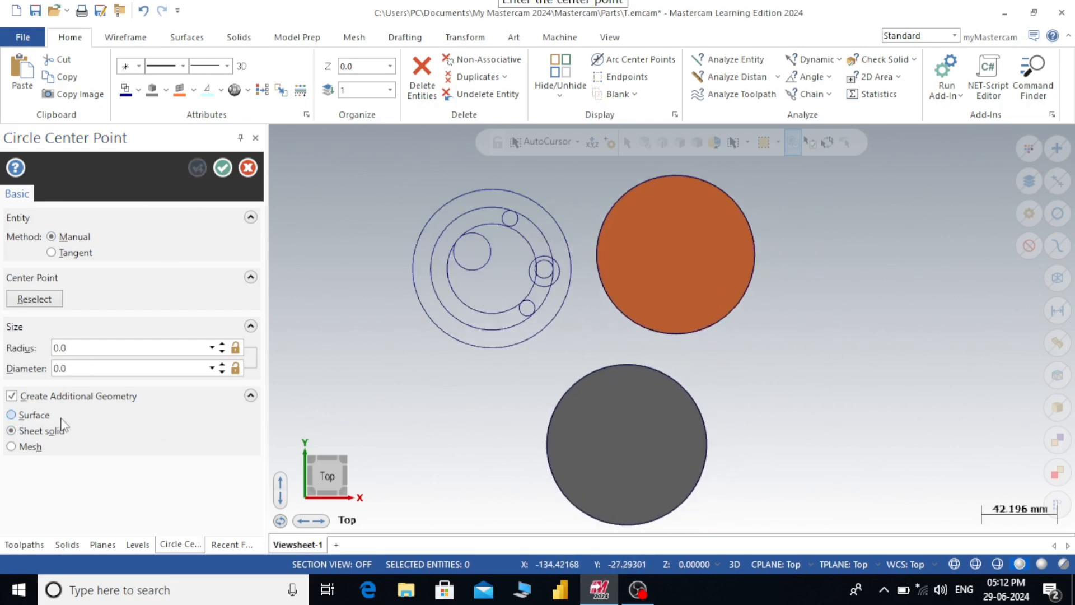
pyautogui.click(838, 413)
pyautogui.click(893, 335)
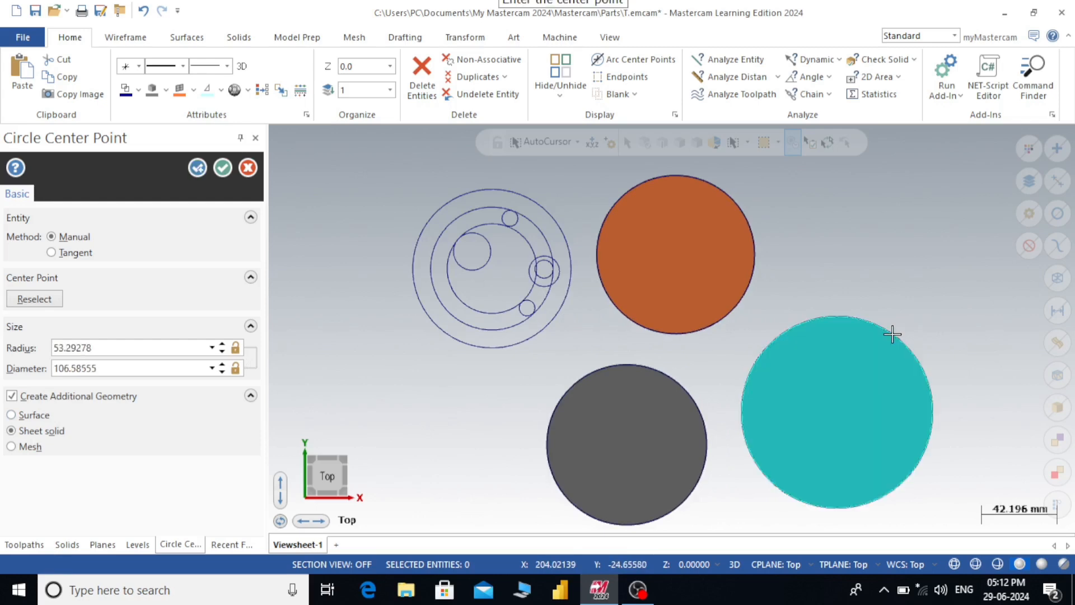
pyautogui.click(12, 447)
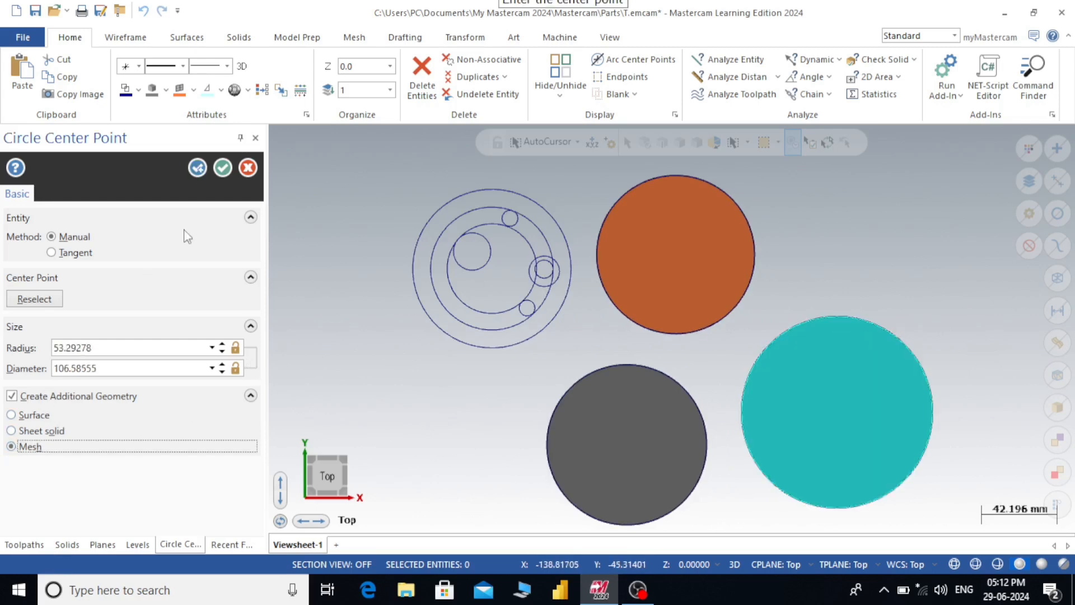
pyautogui.click(197, 168)
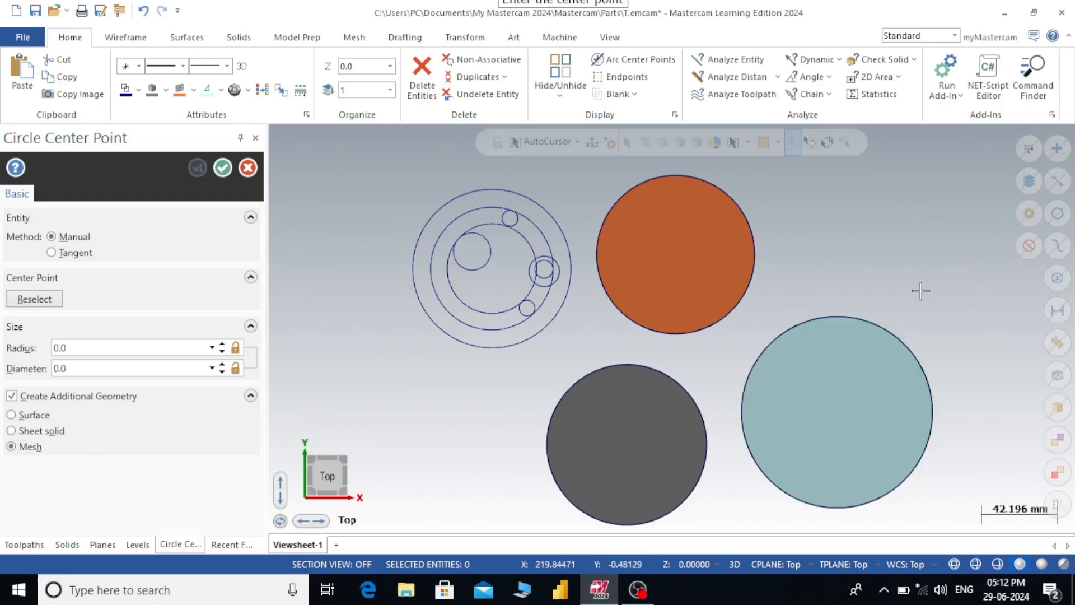
pyautogui.click(190, 38)
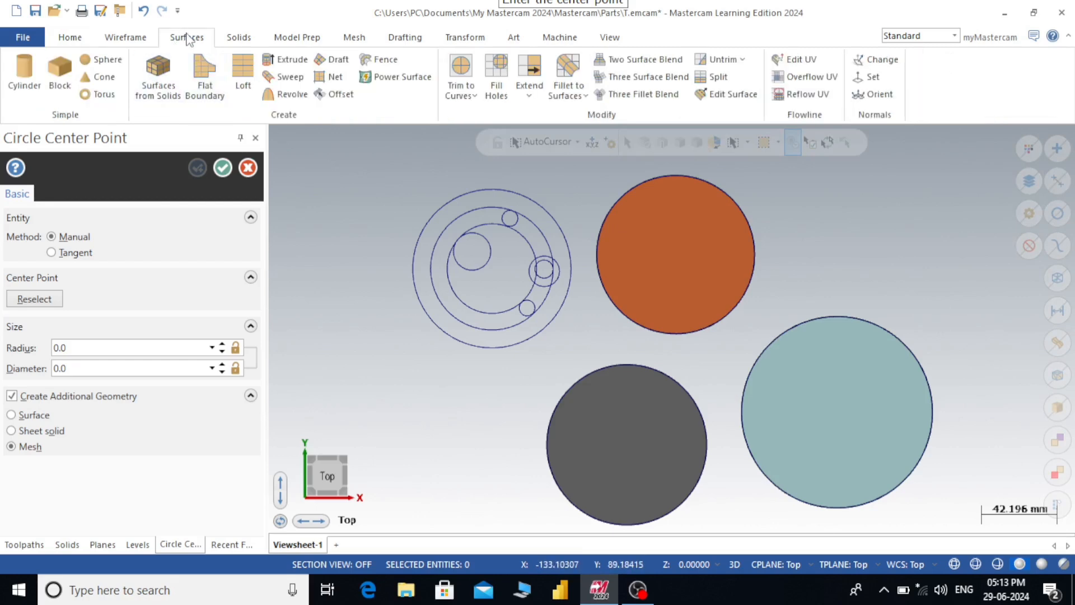
pyautogui.click(238, 40)
pyautogui.click(345, 39)
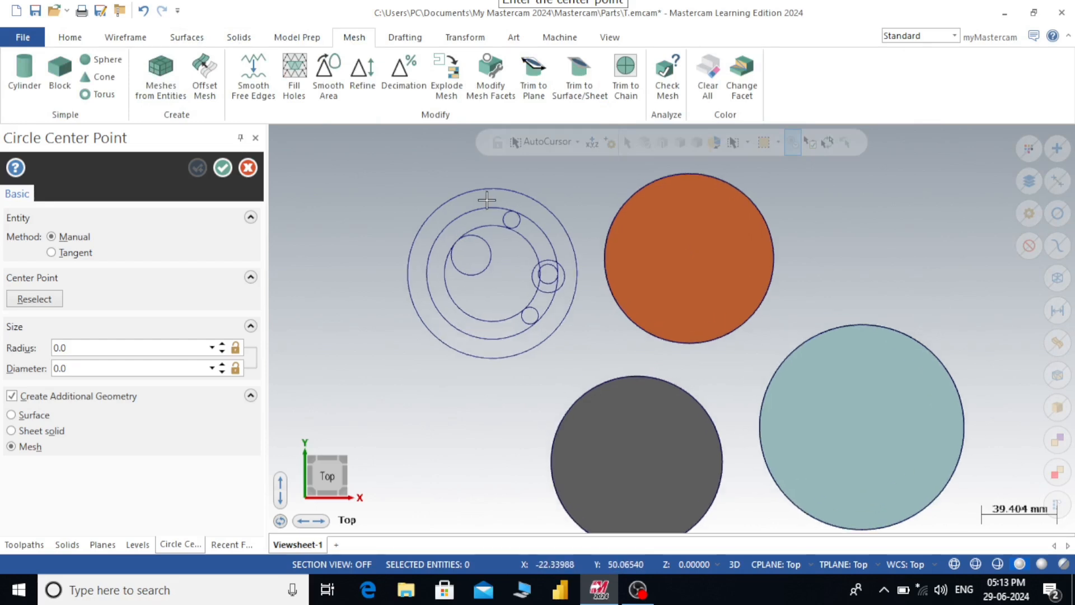
pyautogui.scroll(1, 470, 235)
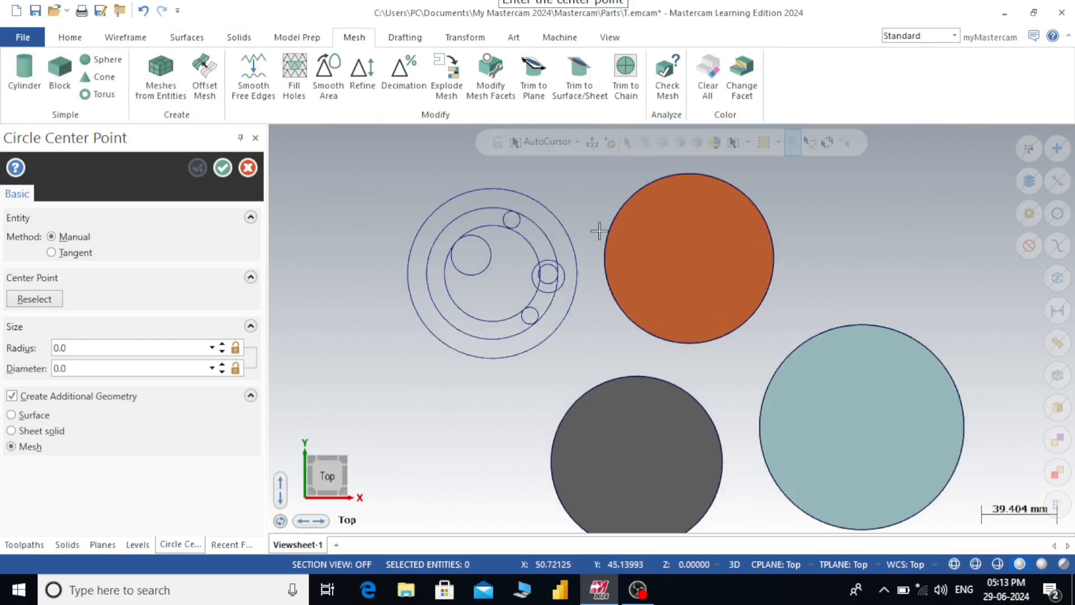
pyautogui.scroll(-2, 711, 300)
pyautogui.scroll(1, 712, 300)
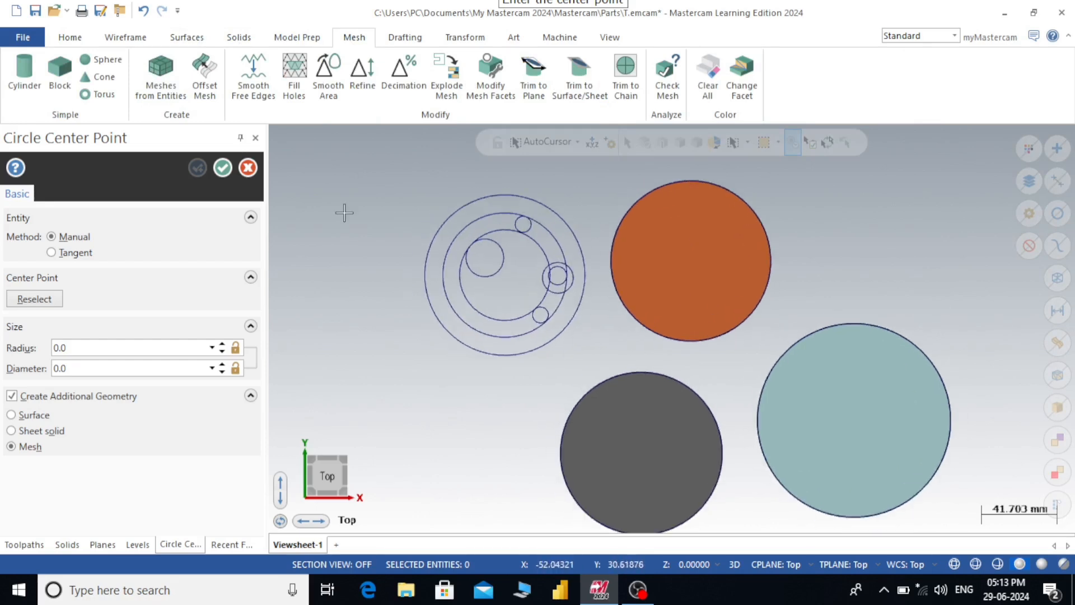
# Step: Finish the Circle Center Point command and delete all geometry from the drawing
pyautogui.click(122, 38)
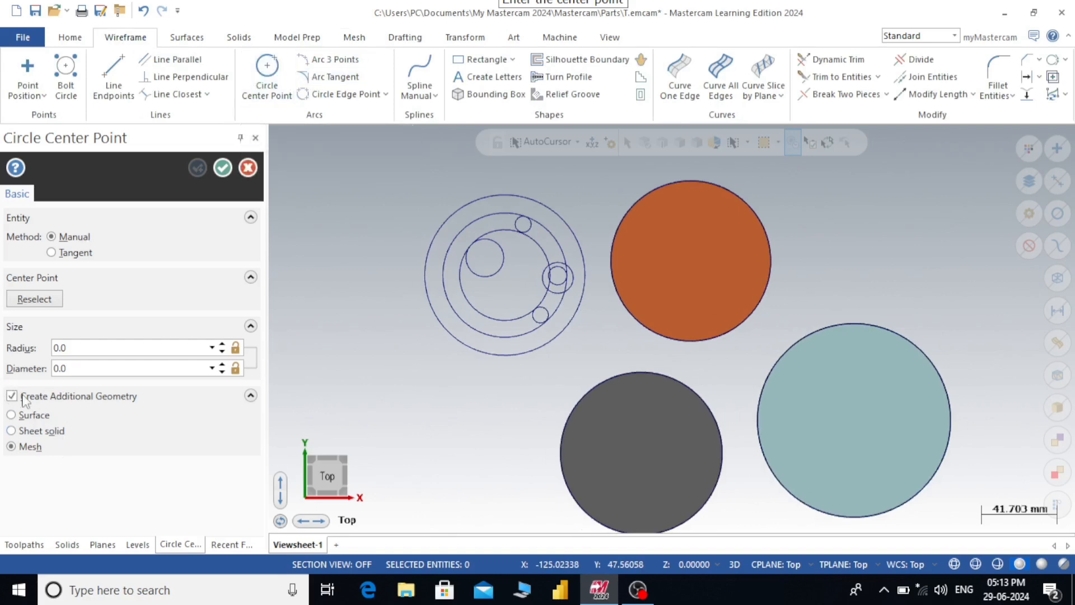
pyautogui.click(223, 169)
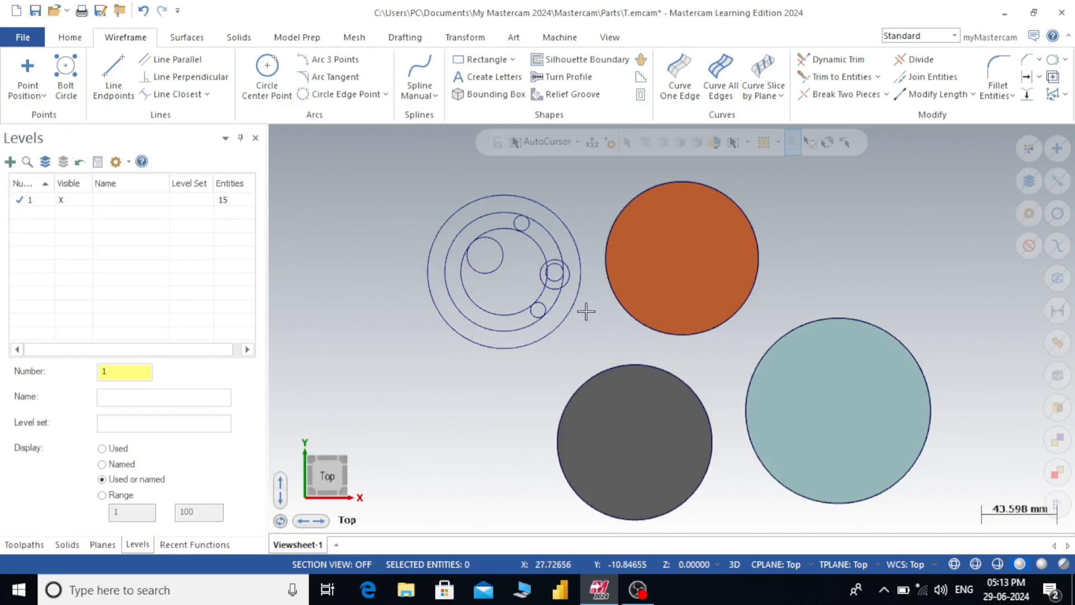
pyautogui.scroll(1, 594, 276)
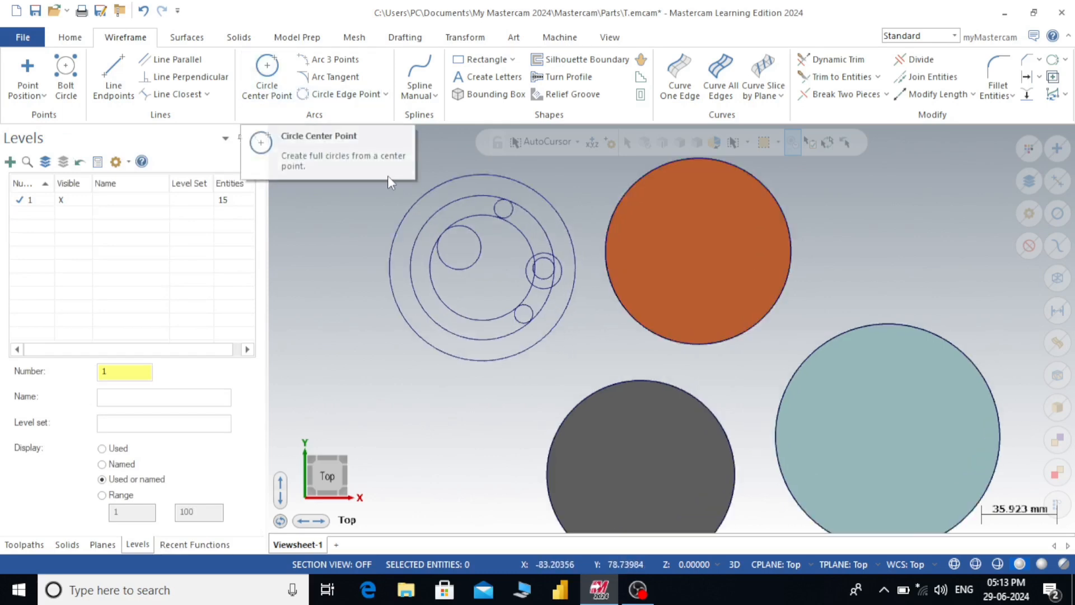
pyautogui.scroll(-1, 506, 240)
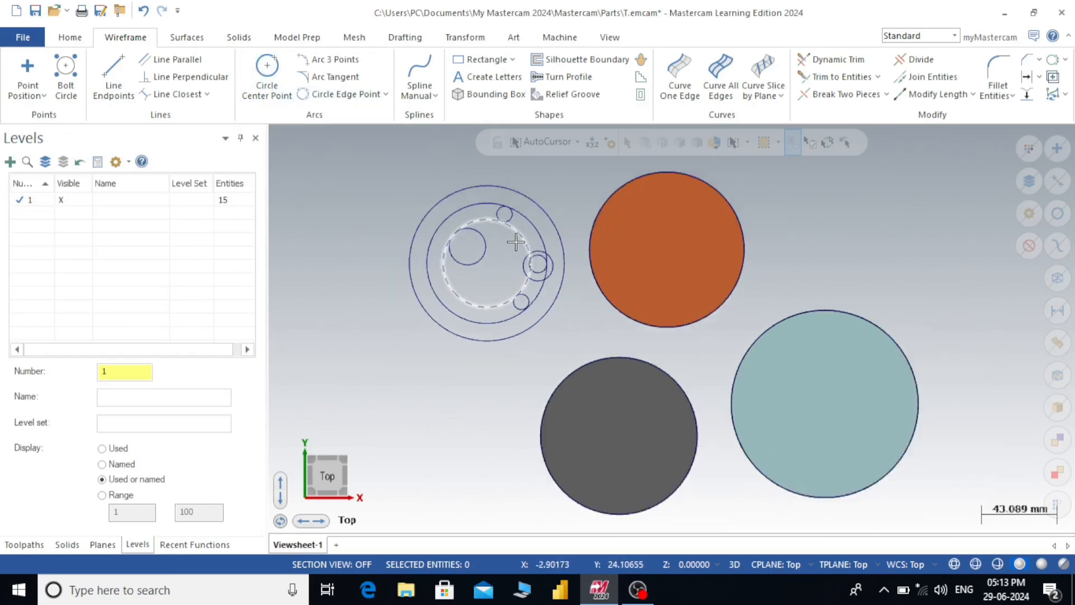
pyautogui.hotkey('ctrl', 'a')
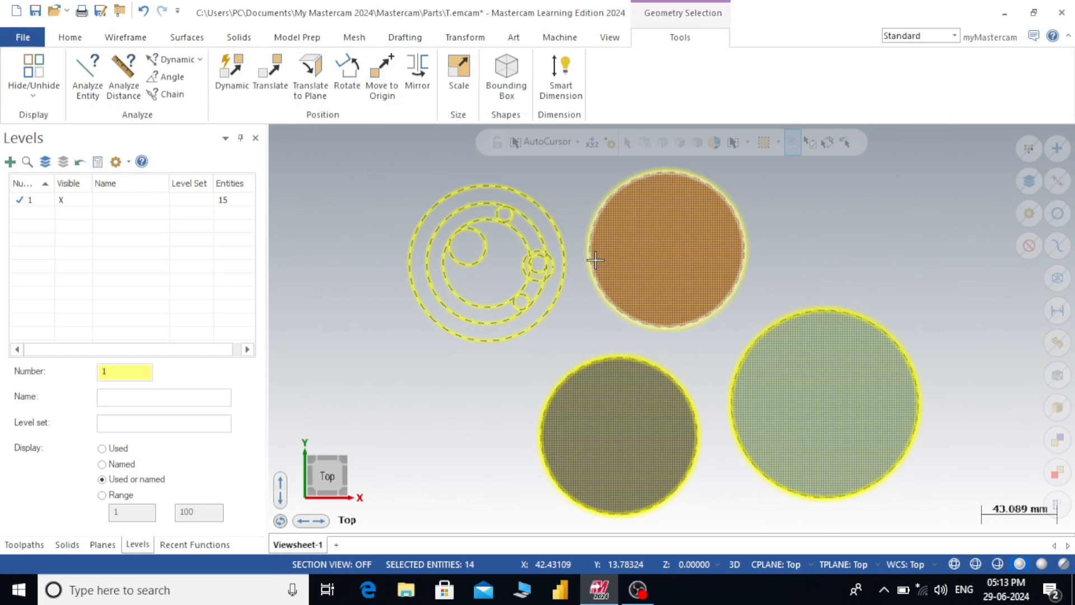
pyautogui.press('Delete')
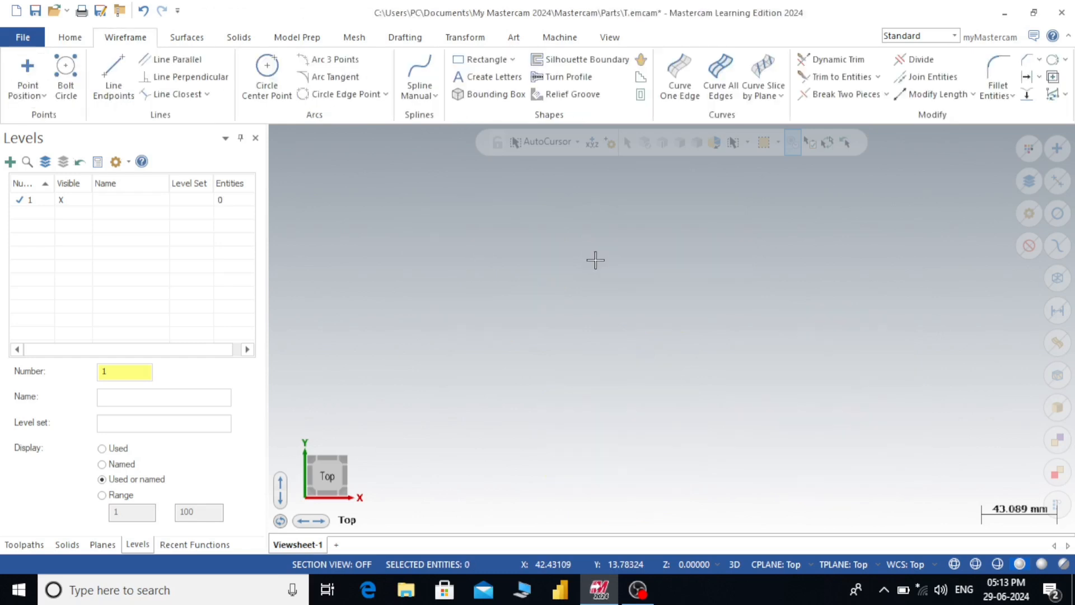
# Step: Draw a wide upward-bulging arc across the empty drawing with Arc 3 Points, using the Point method
pyautogui.click(339, 60)
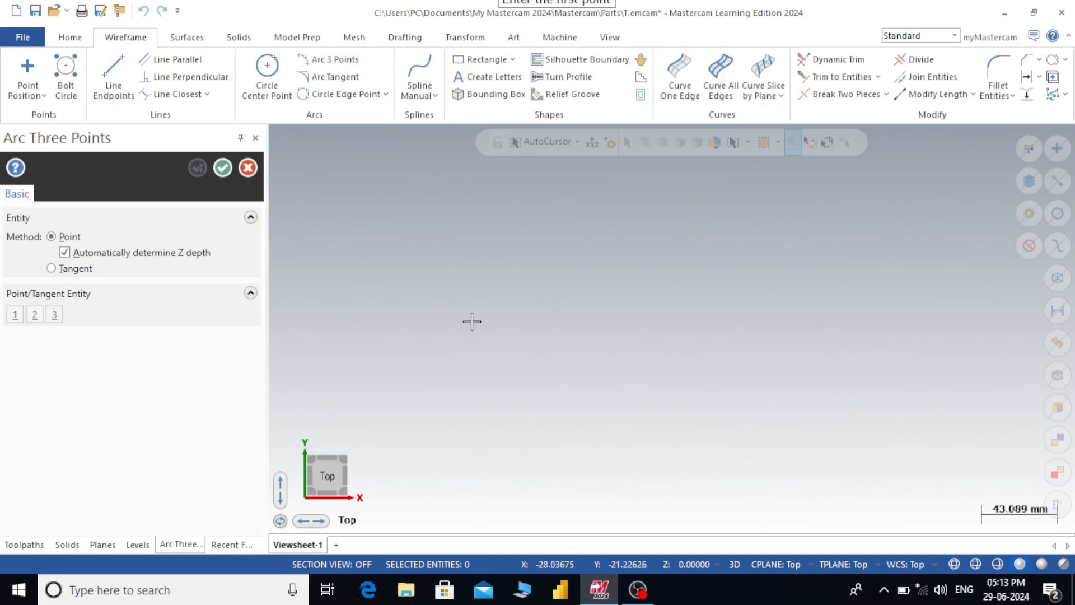
pyautogui.click(424, 278)
pyautogui.click(660, 212)
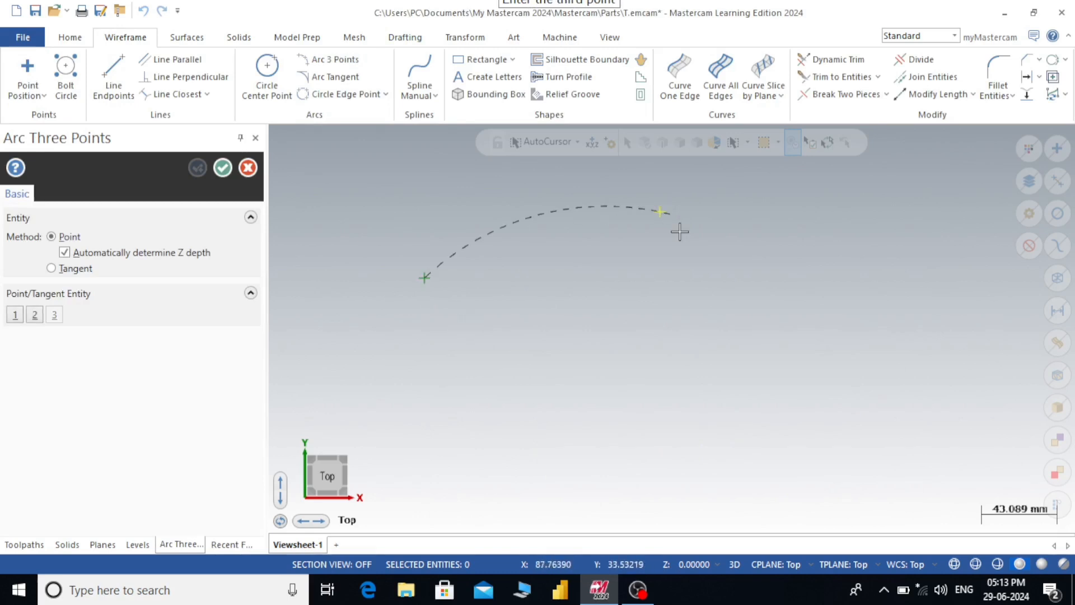
pyautogui.click(805, 333)
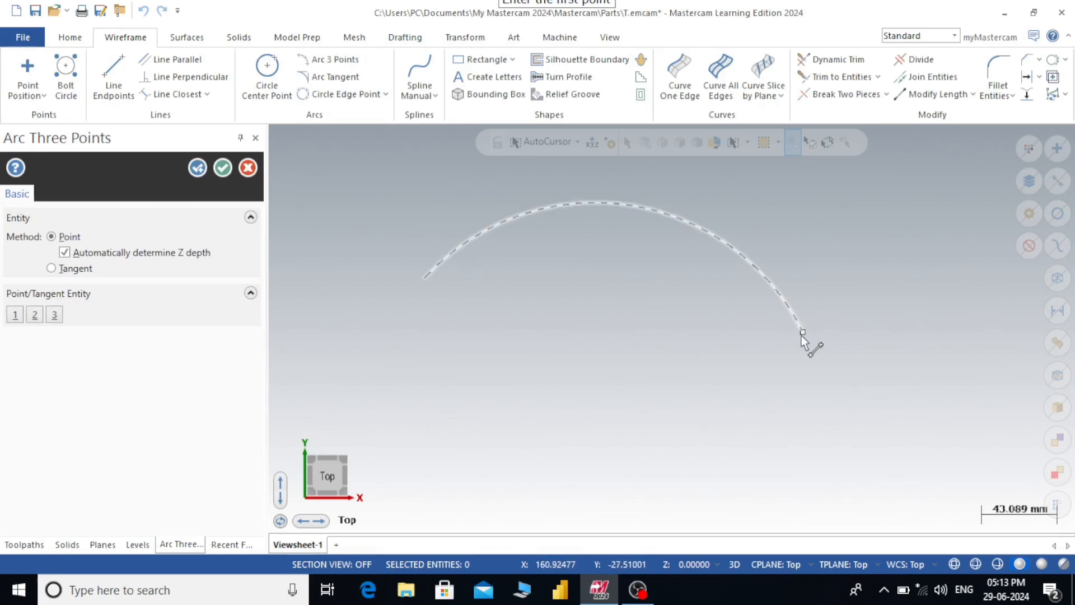
# Step: Draw a smaller three-point arc beneath the wide one and finish the Arc 3 Points command
pyautogui.click(495, 333)
pyautogui.click(595, 286)
pyautogui.click(695, 353)
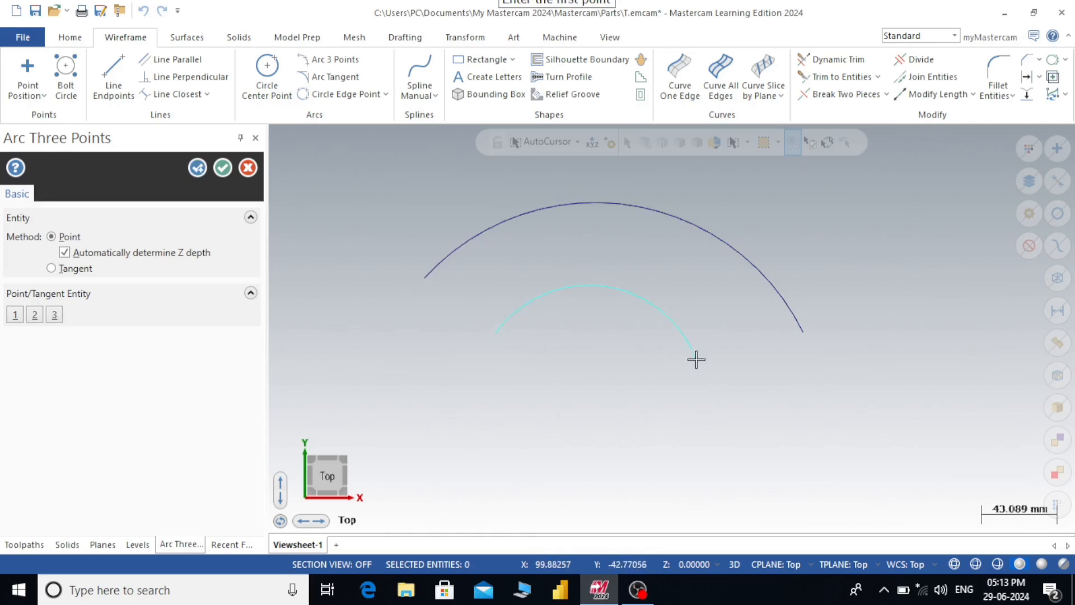
pyautogui.click(223, 168)
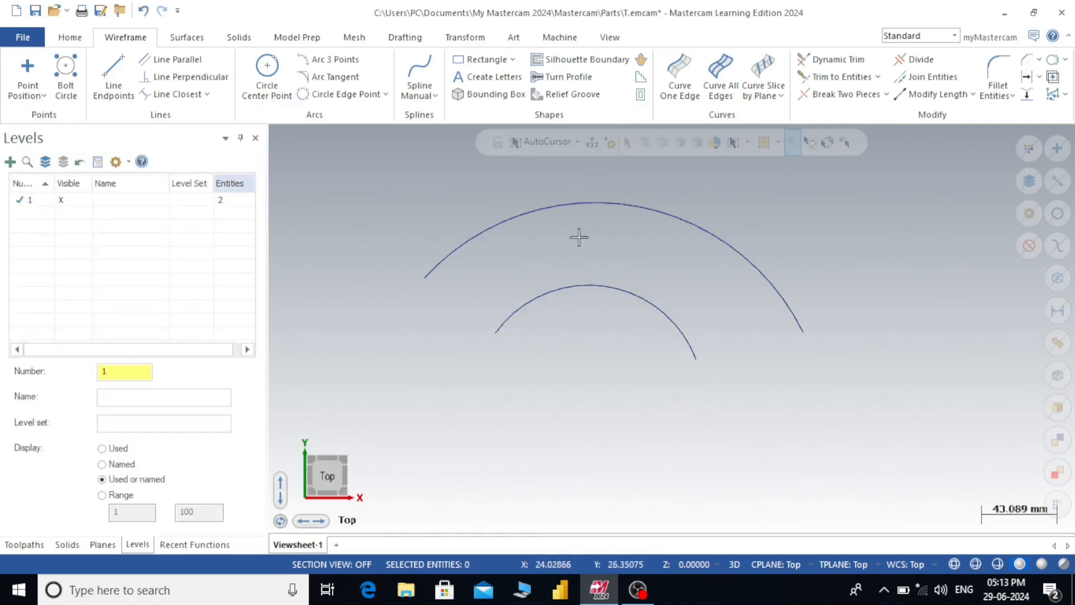
pyautogui.scroll(-1, 540, 233)
pyautogui.scroll(1, 536, 225)
pyautogui.scroll(-2, 518, 220)
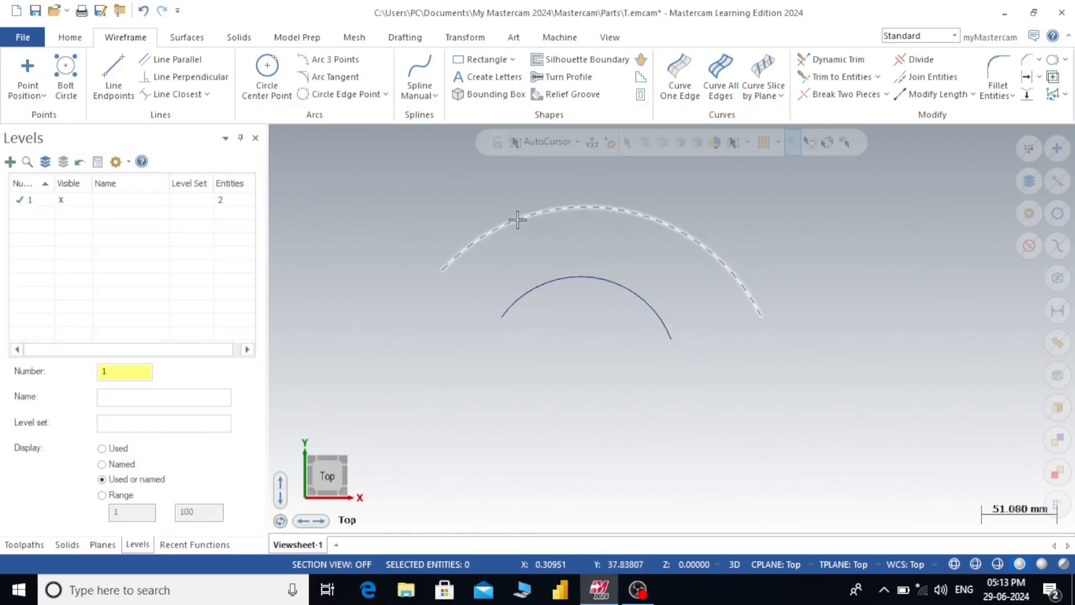
pyautogui.scroll(2, 559, 187)
pyautogui.scroll(-2, 616, 364)
pyautogui.scroll(-1, 583, 210)
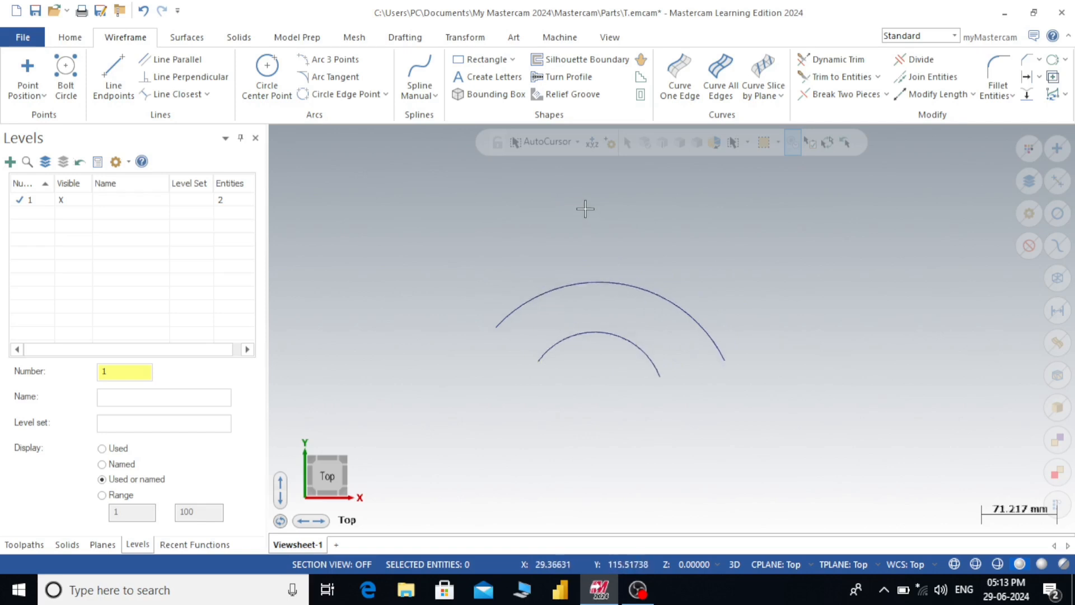
pyautogui.scroll(4, 583, 211)
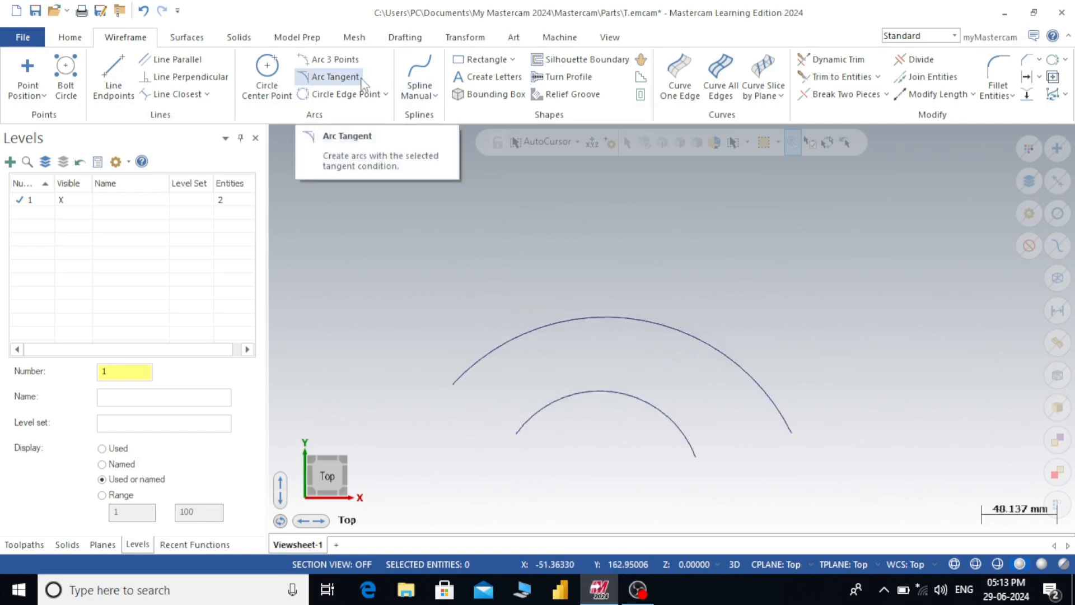
pyautogui.click(332, 78)
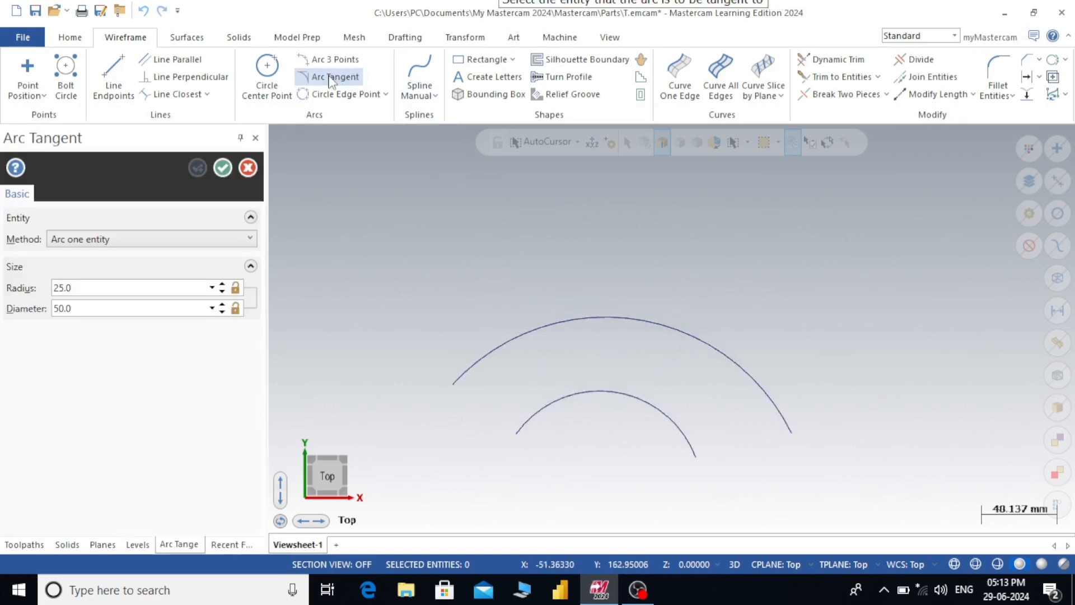
pyautogui.click(190, 239)
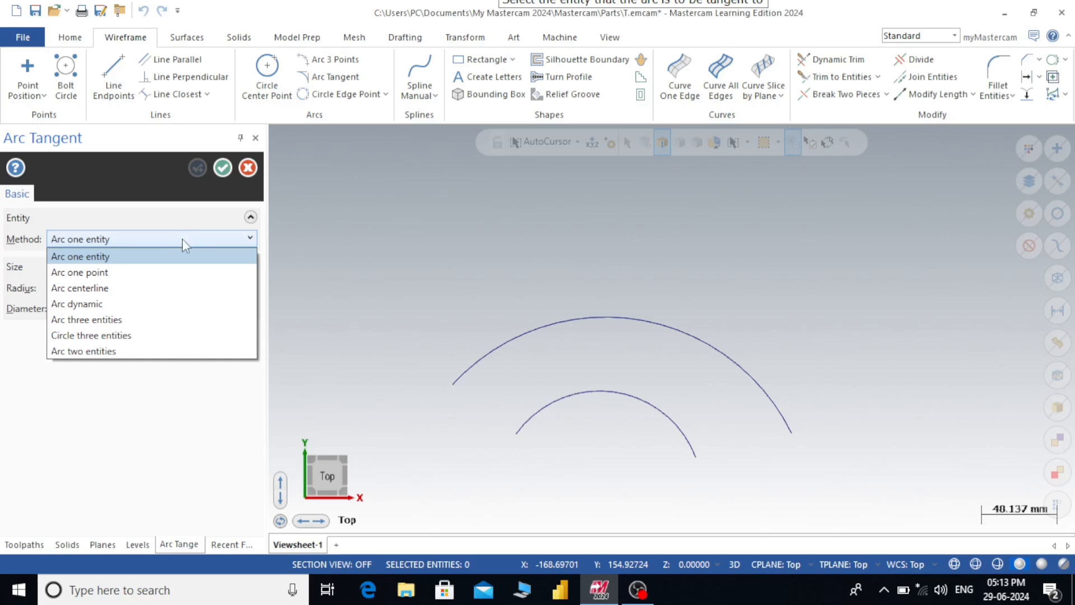
pyautogui.click(1029, 82)
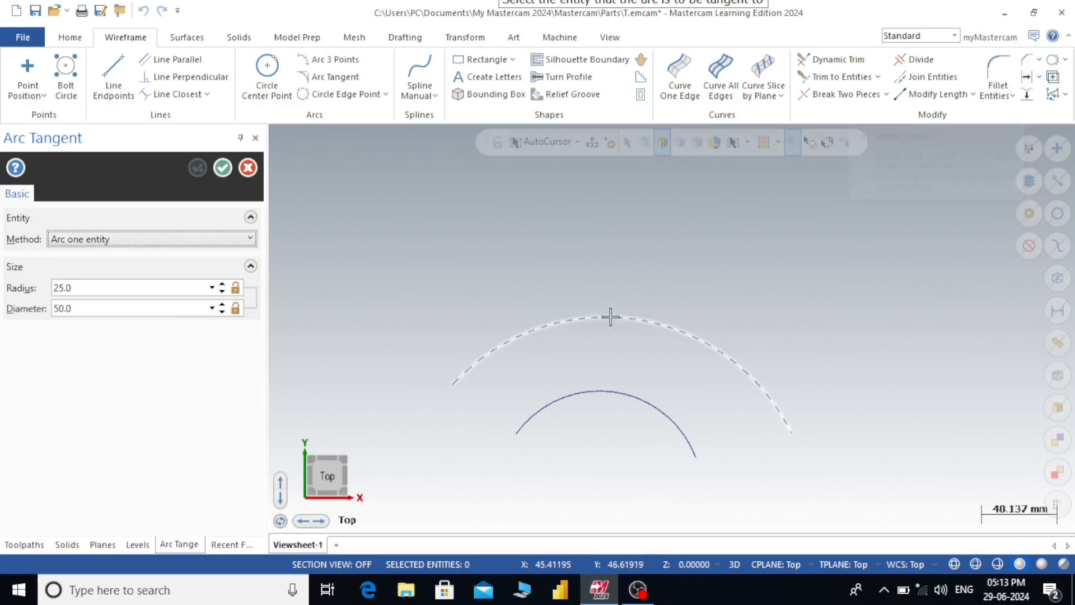
pyautogui.click(27, 316)
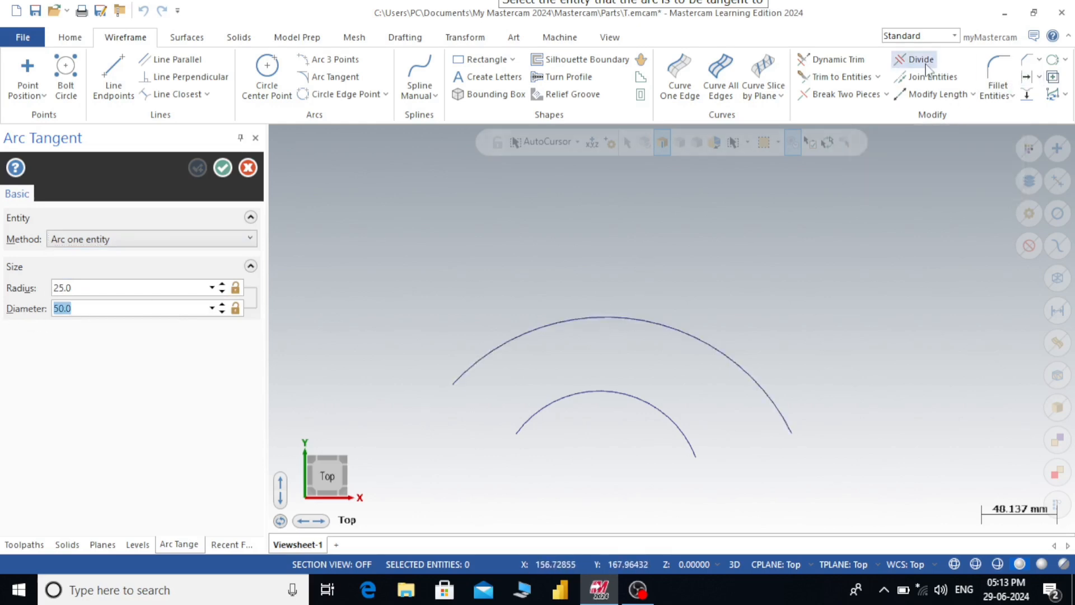
# Step: Offset one copy of the larger arc outward by 20 mm and clear the result colors from the arcs
pyautogui.click(1031, 80)
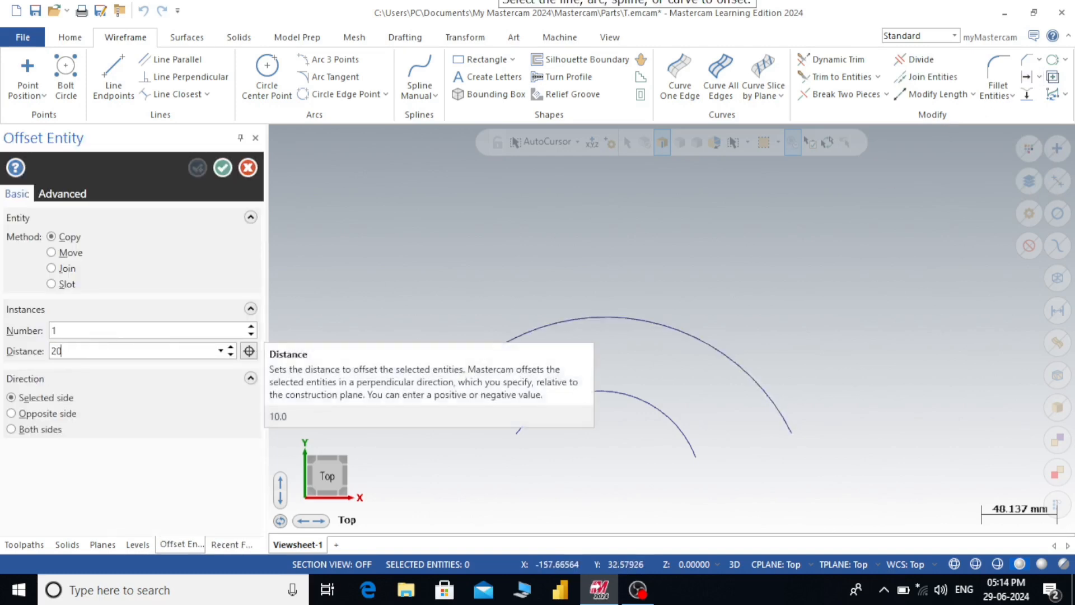
pyautogui.click(516, 335)
pyautogui.click(529, 245)
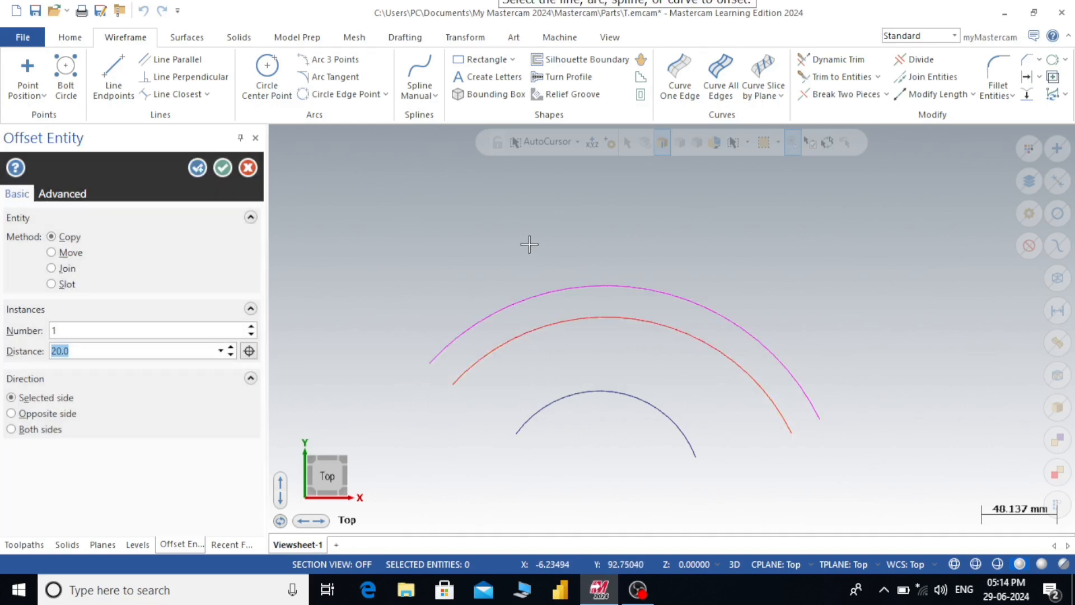
pyautogui.click(223, 167)
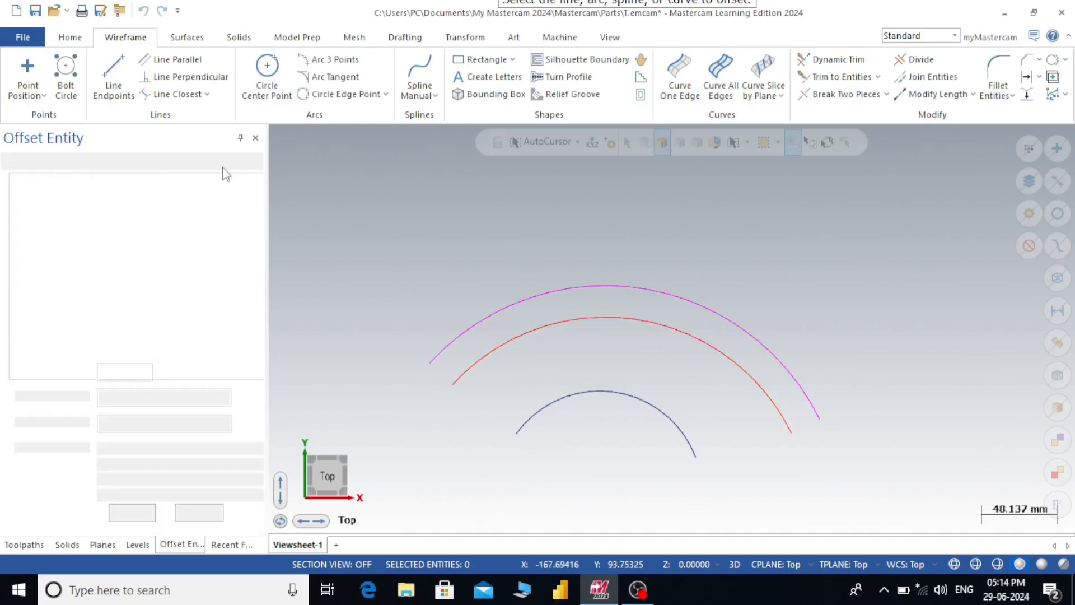
pyautogui.scroll(-1, 651, 279)
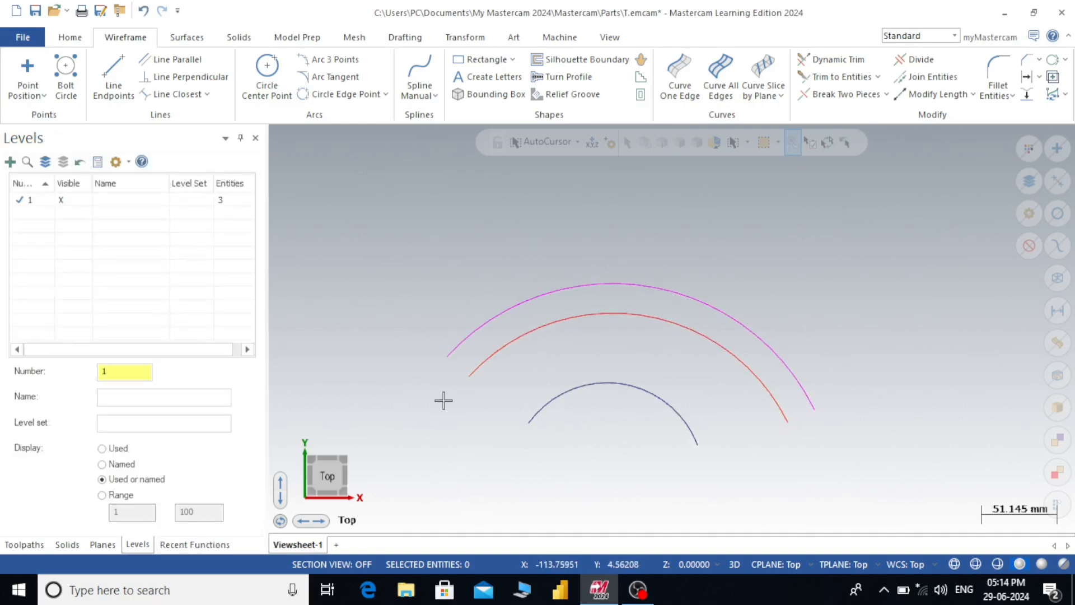
pyautogui.rightClick(382, 211)
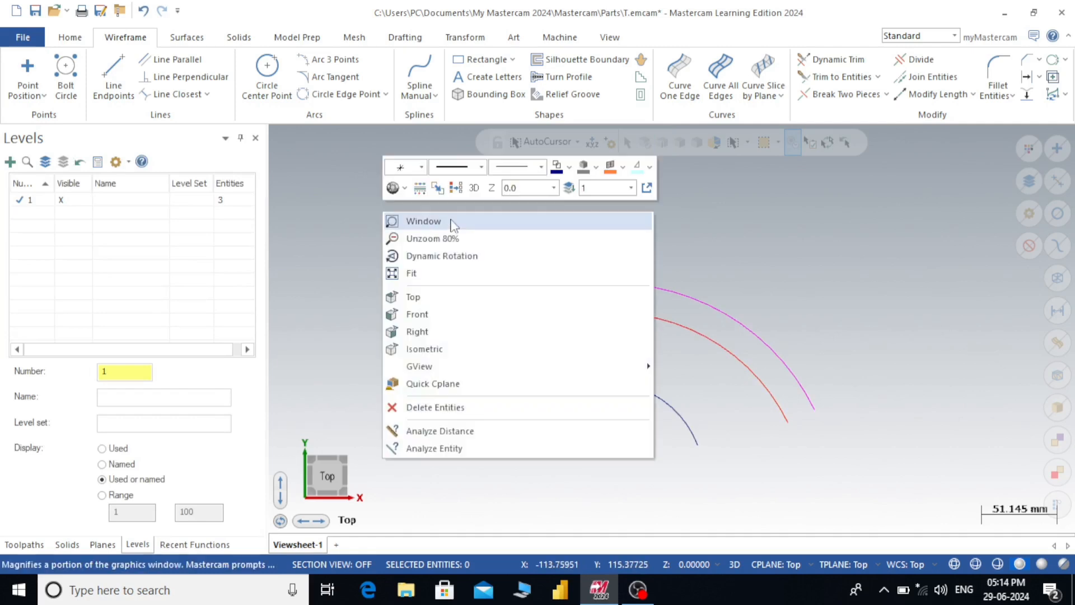
pyautogui.click(414, 273)
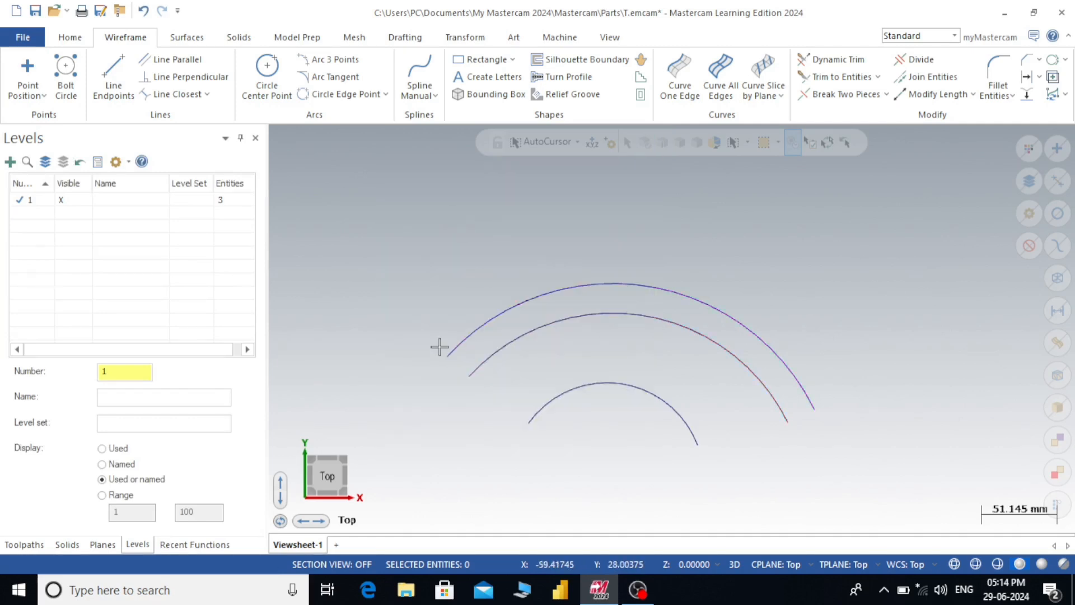
# Step: Create an Arc Tangent with the Arc one entity method and 25 mm radius at the middle arc's left end, keeping the portion curving toward the smallest arc
pyautogui.scroll(5, 429, 359)
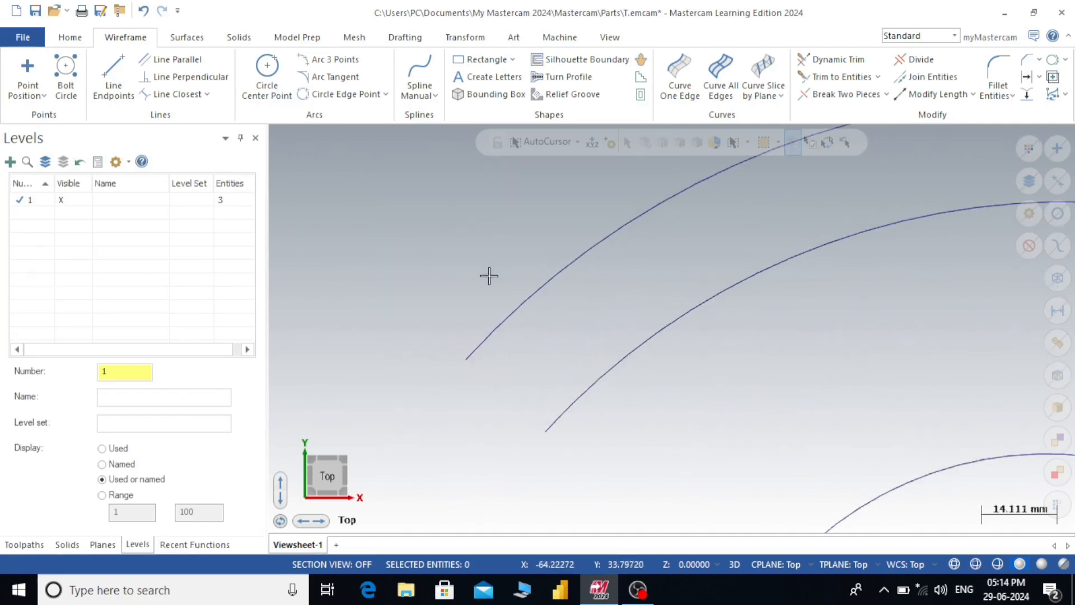
pyautogui.scroll(-1, 508, 324)
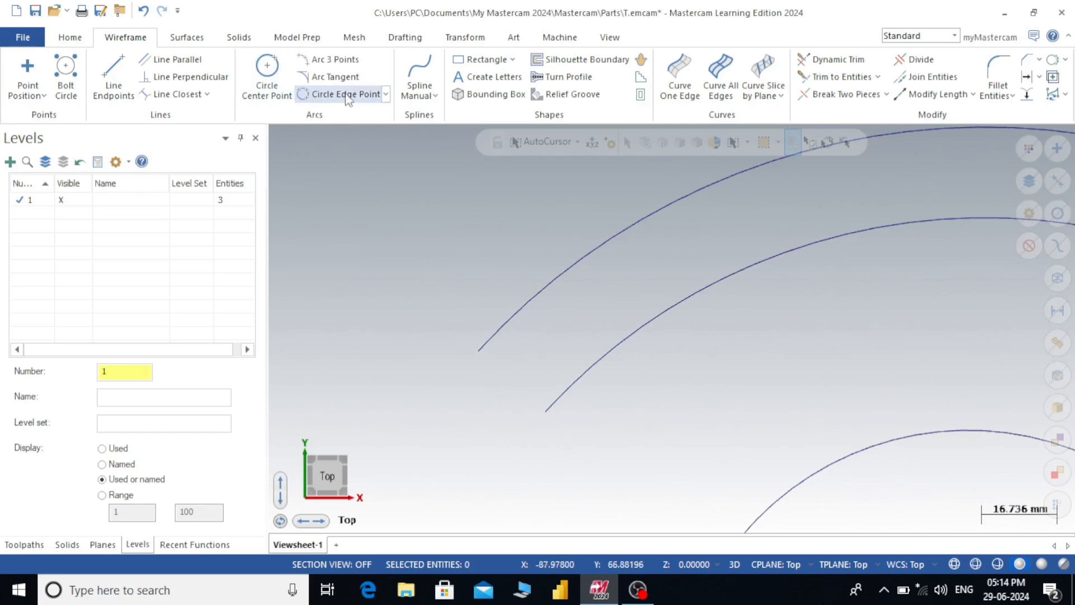
pyautogui.click(339, 78)
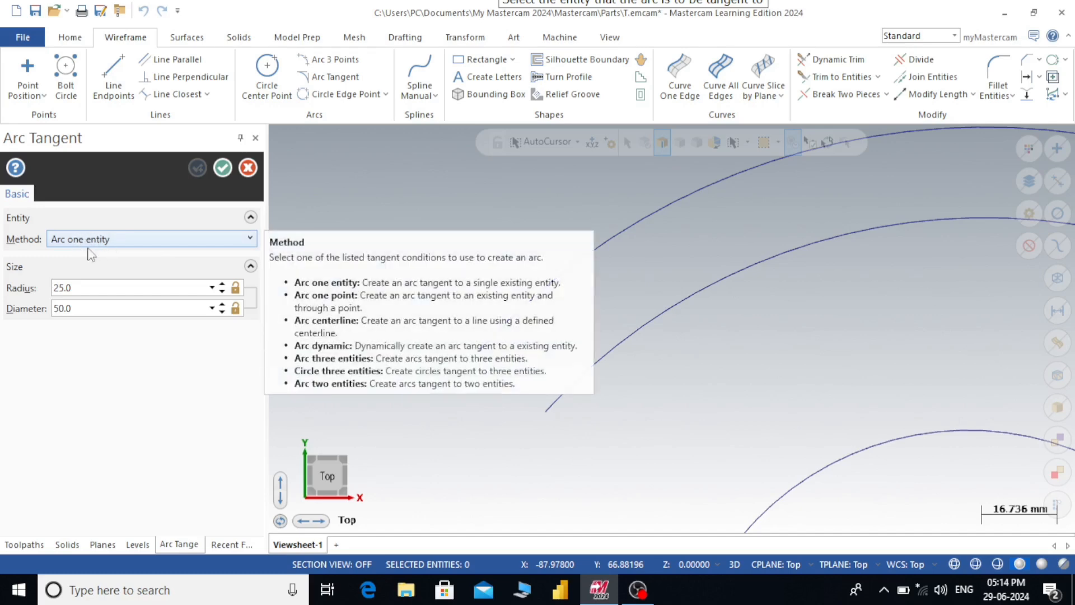
pyautogui.click(565, 385)
pyautogui.click(544, 414)
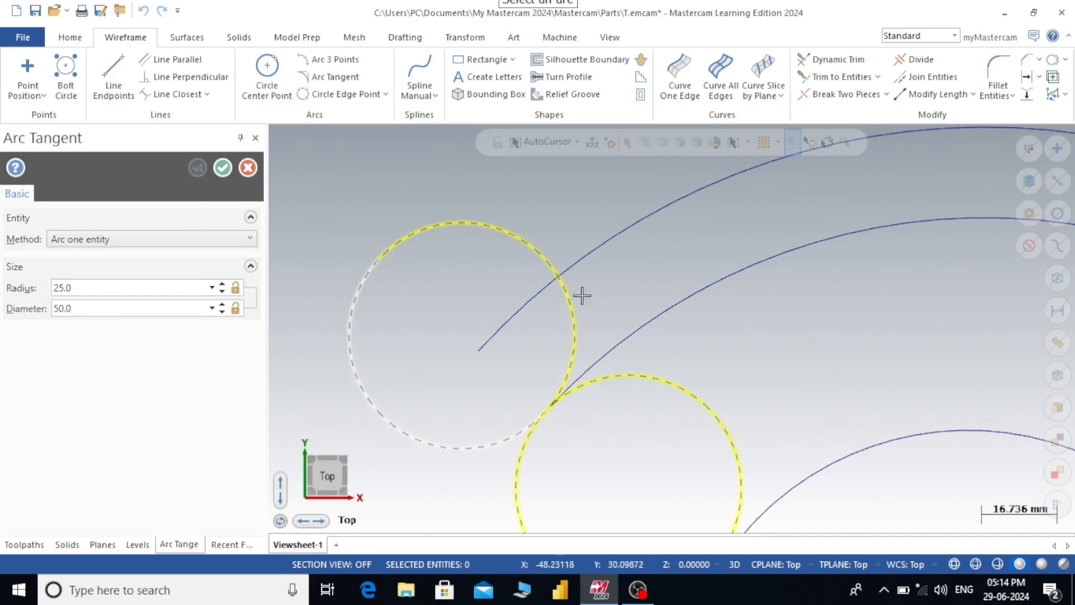
pyautogui.click(700, 394)
pyautogui.scroll(-1, 677, 318)
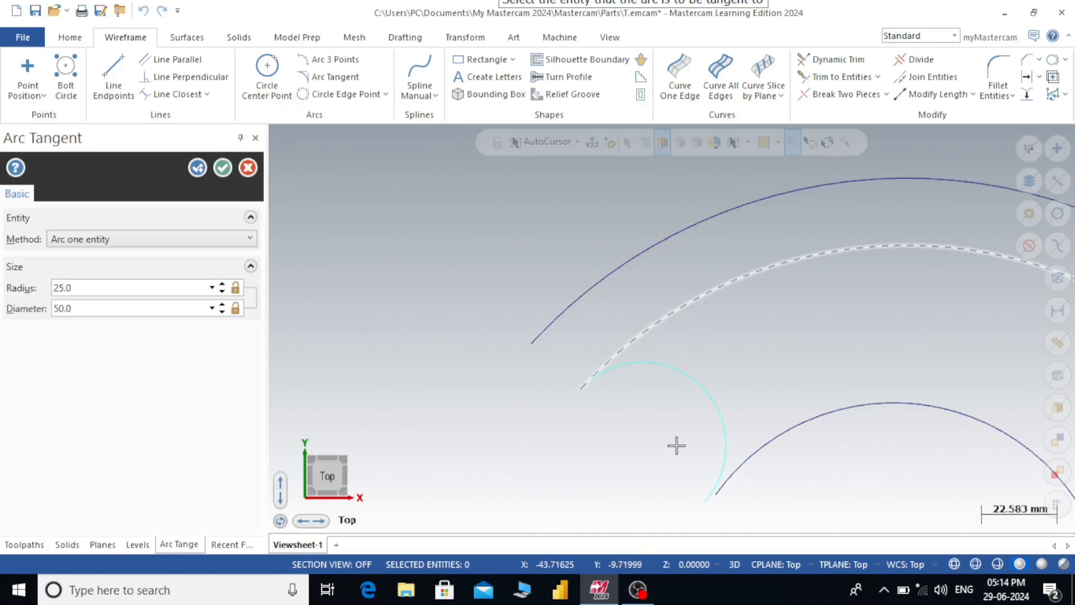
pyautogui.click(197, 168)
# Step: Create a 20 mm diameter tangent arc at the middle arc's left end, keeping the portion that closes the gap to the outer arc
pyautogui.moveTo(89, 312); pyautogui.dragTo(3, 307)
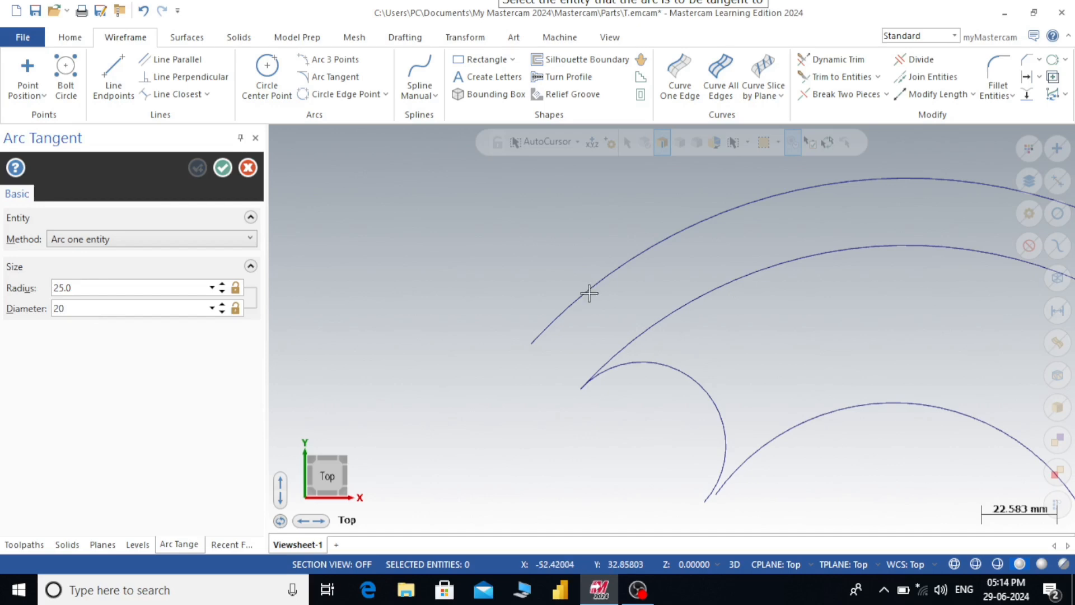
pyautogui.scroll(2, 589, 293)
pyautogui.scroll(1, 637, 274)
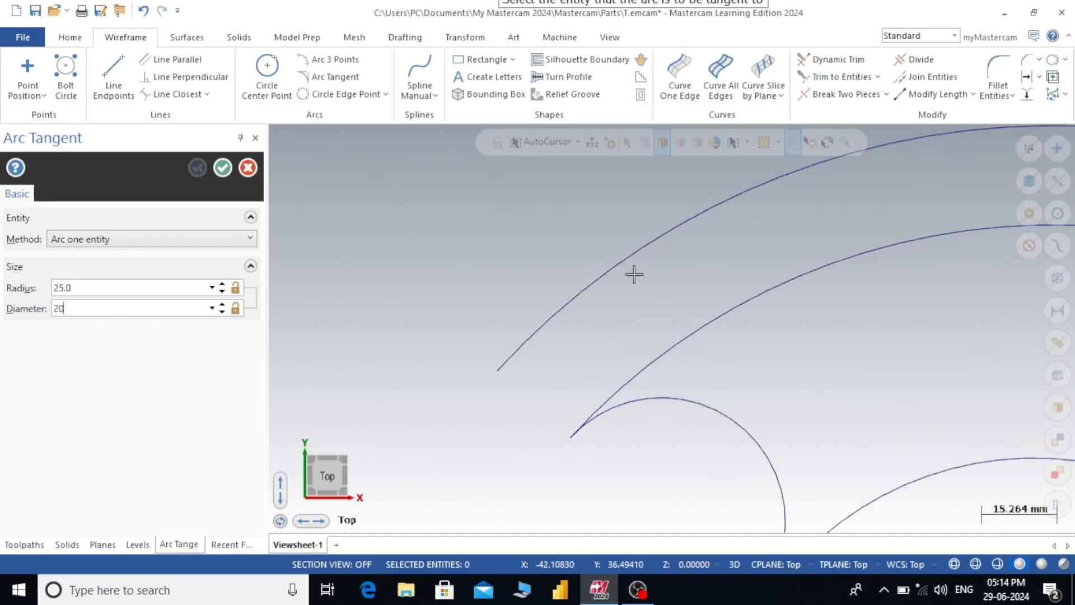
pyautogui.click(598, 403)
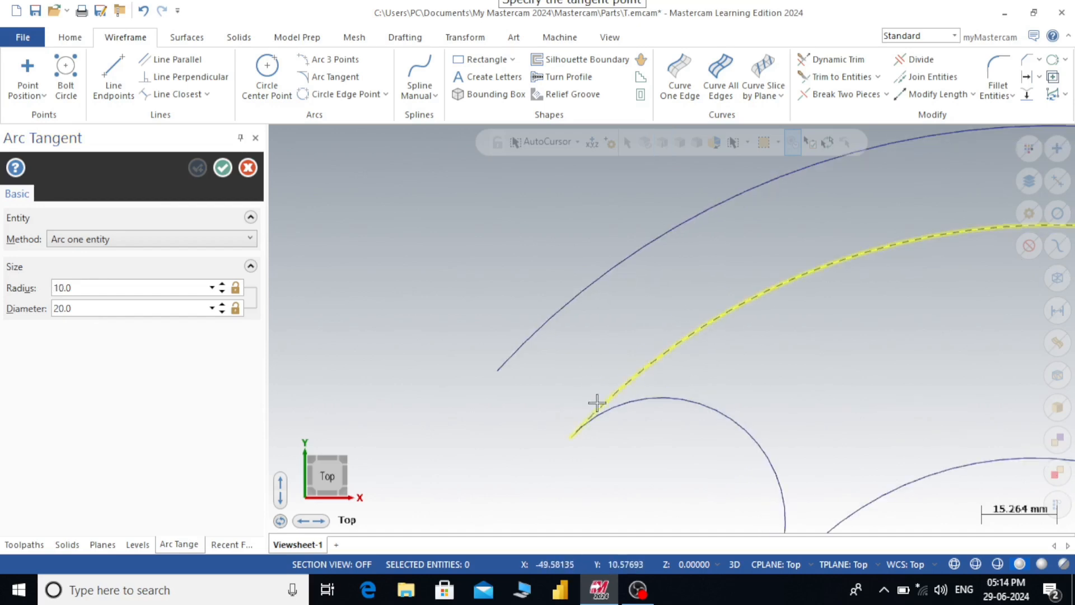
pyautogui.click(571, 437)
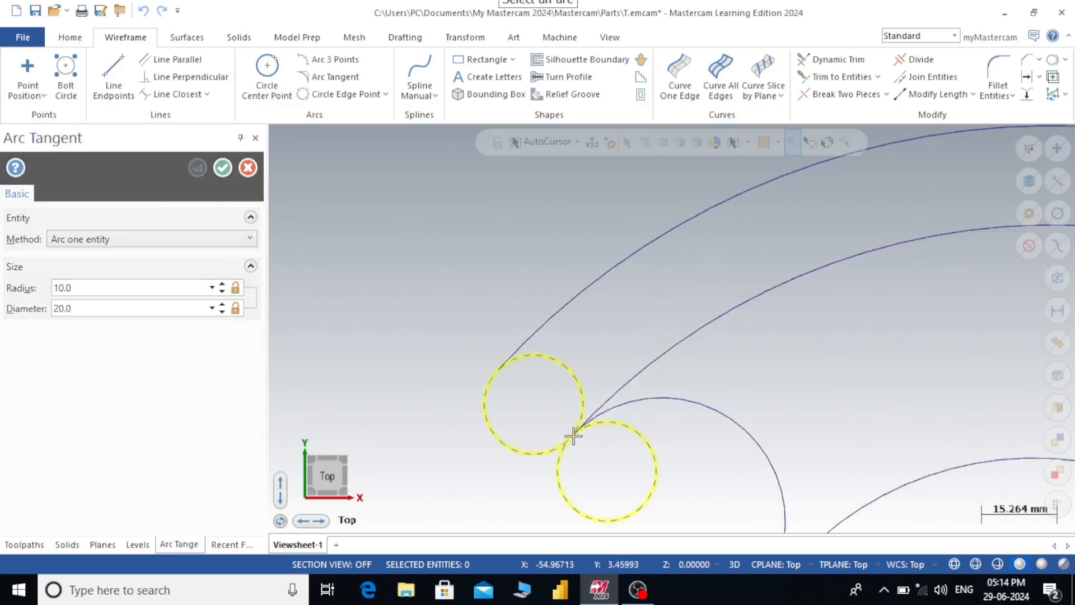
pyautogui.click(510, 442)
pyautogui.scroll(2, 519, 403)
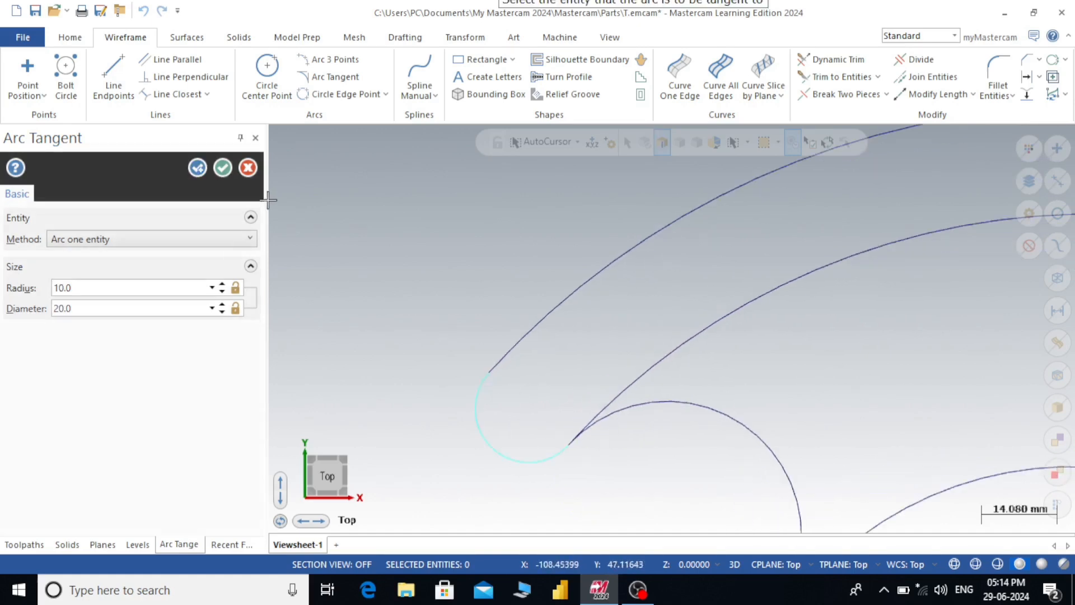
pyautogui.click(196, 167)
# Step: Try to create a 20 mm diameter tangent arc at the middle arc's right end with the Arc one point method
pyautogui.scroll(-3, 439, 333)
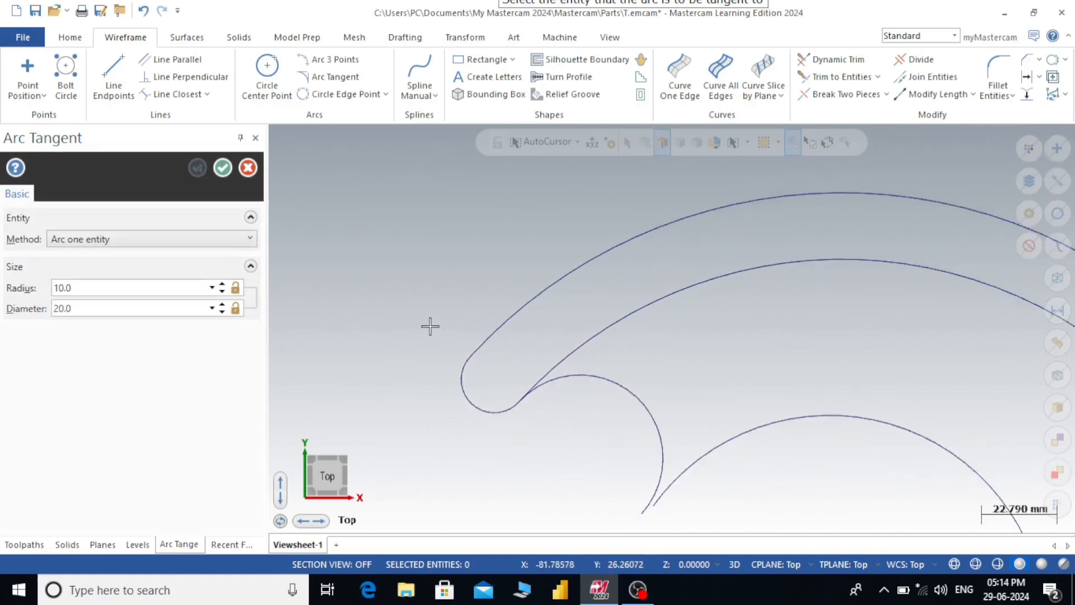
pyautogui.scroll(1, 412, 321)
pyautogui.click(178, 239)
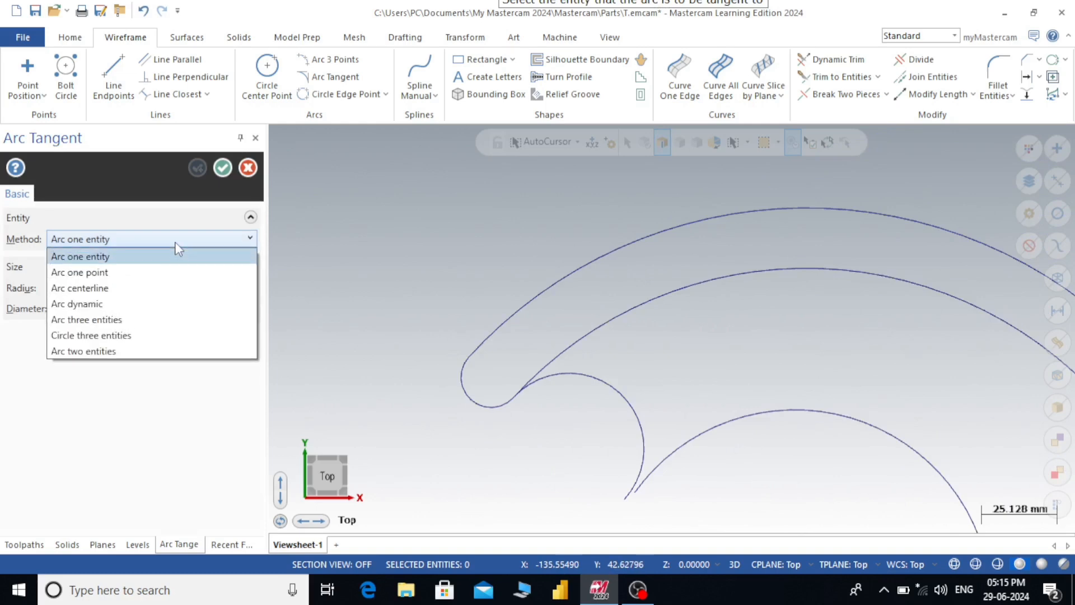
pyautogui.click(108, 273)
pyautogui.scroll(-1, 391, 263)
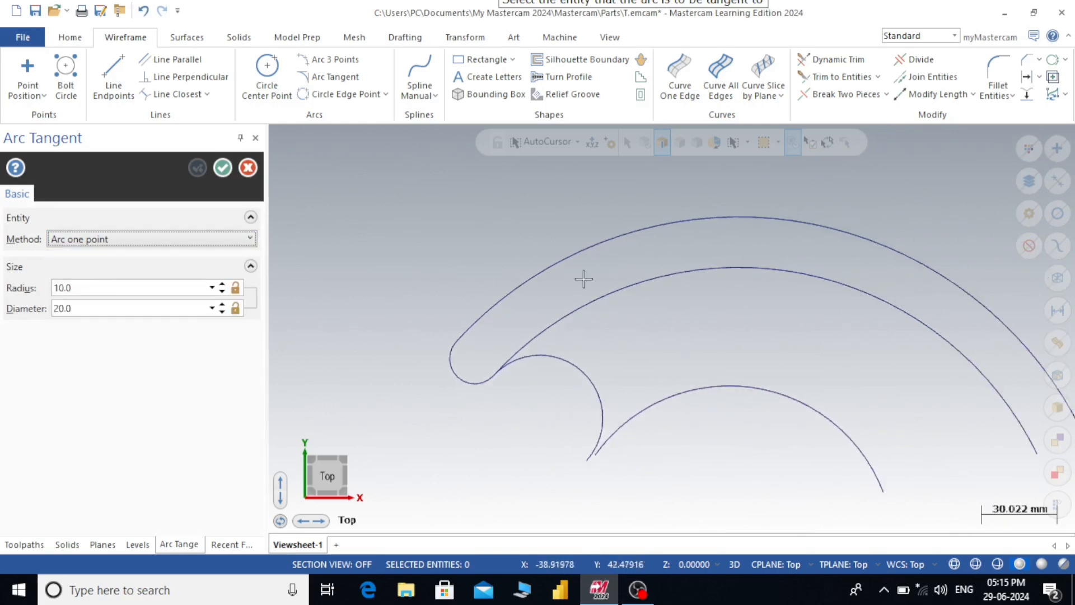
pyautogui.scroll(-2, 469, 261)
pyautogui.scroll(1, 872, 405)
pyautogui.scroll(1, 895, 409)
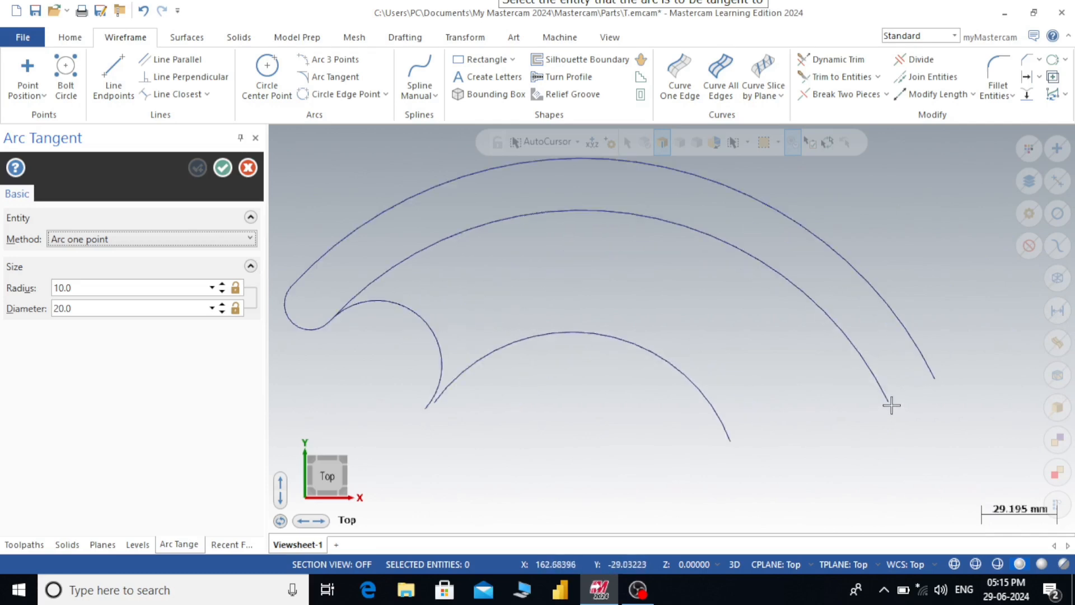
pyautogui.click(889, 403)
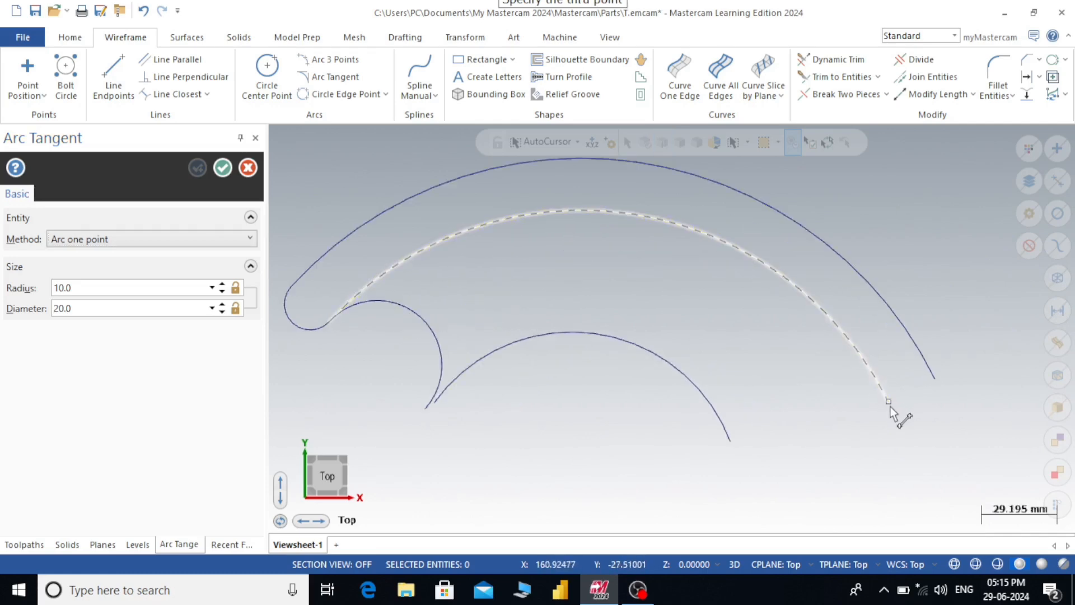
pyautogui.click(890, 406)
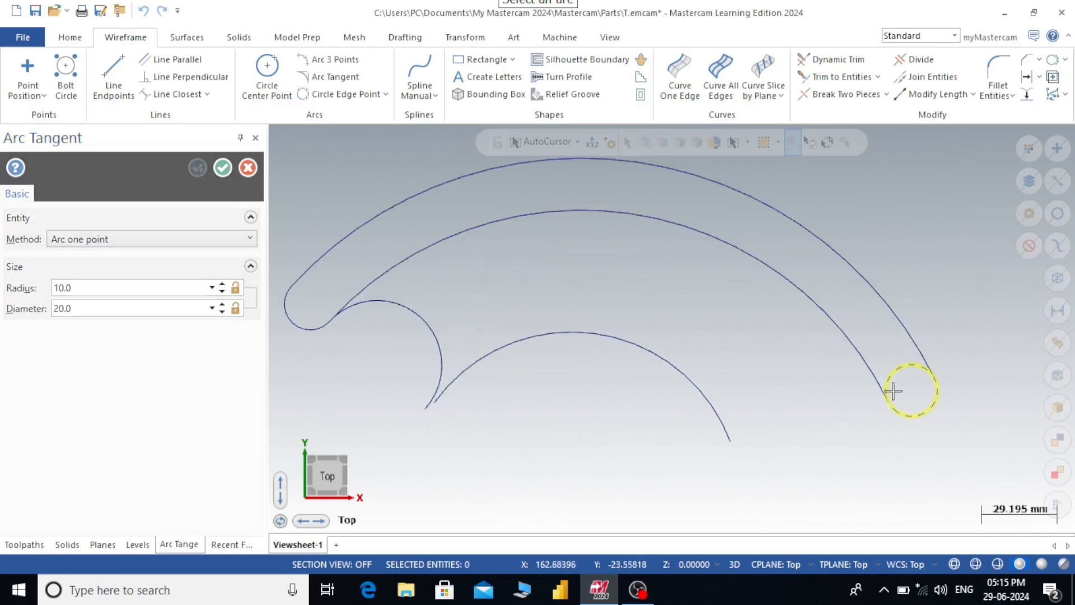
# Step: Try to clear the result colors during the arc preview, dismiss the message and close Arc Tangent
pyautogui.scroll(1, 948, 380)
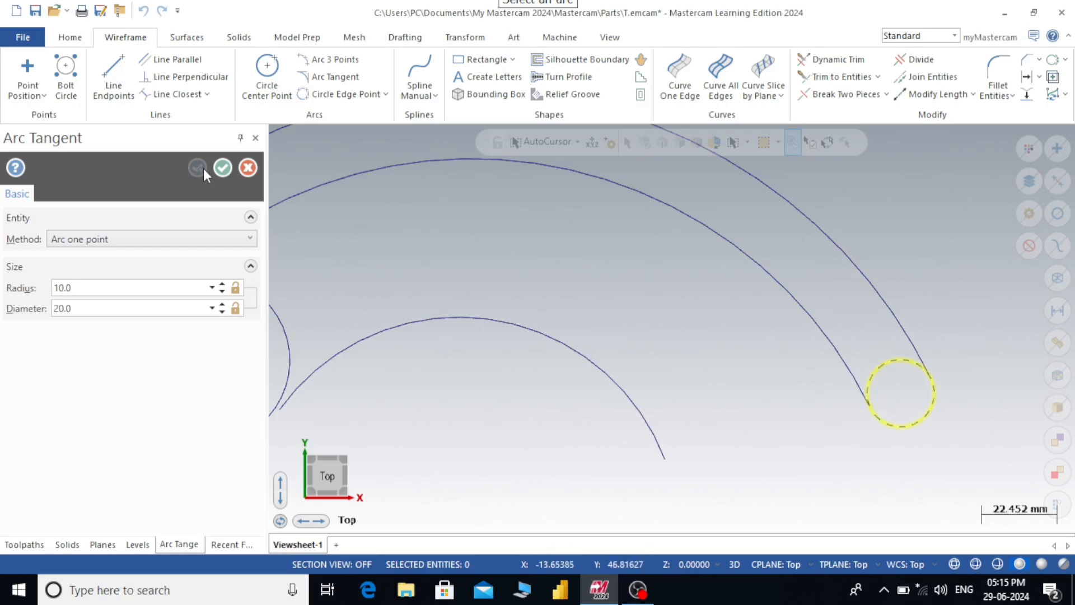
pyautogui.rightClick(621, 303)
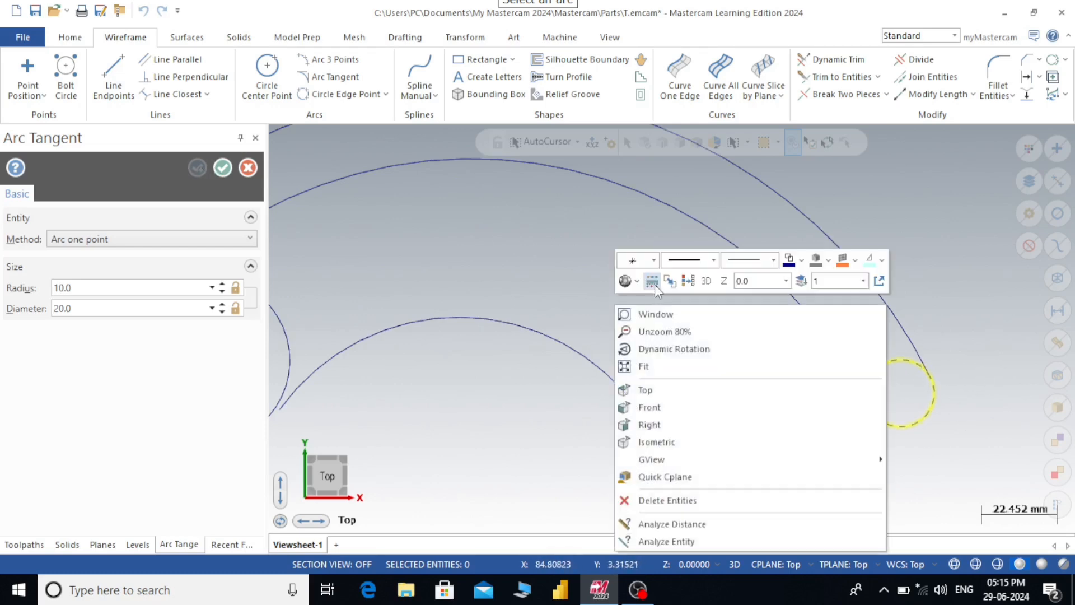
pyautogui.click(688, 281)
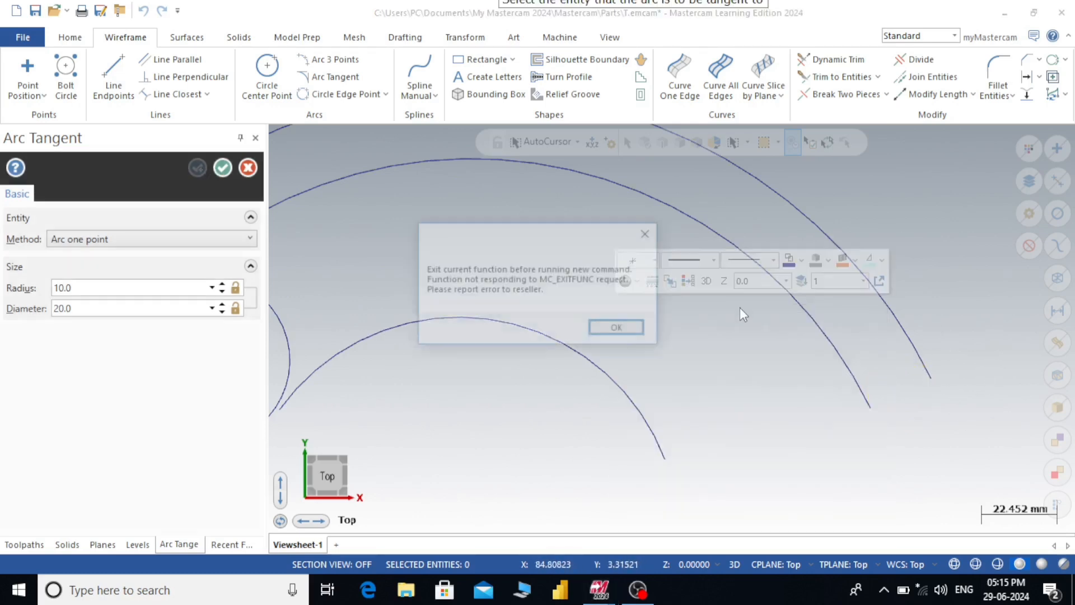
pyautogui.click(617, 327)
pyautogui.click(223, 167)
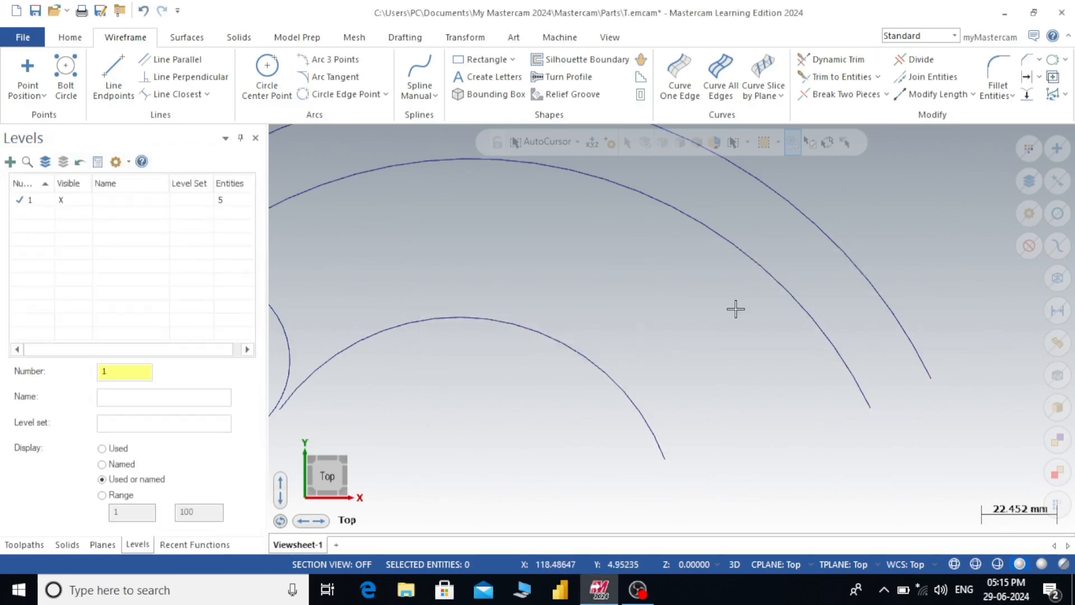
# Step: Create an Arc Tangent with the Arc one point method and 25 mm radius at the middle arc's right end, keeping the full circle
pyautogui.click(335, 76)
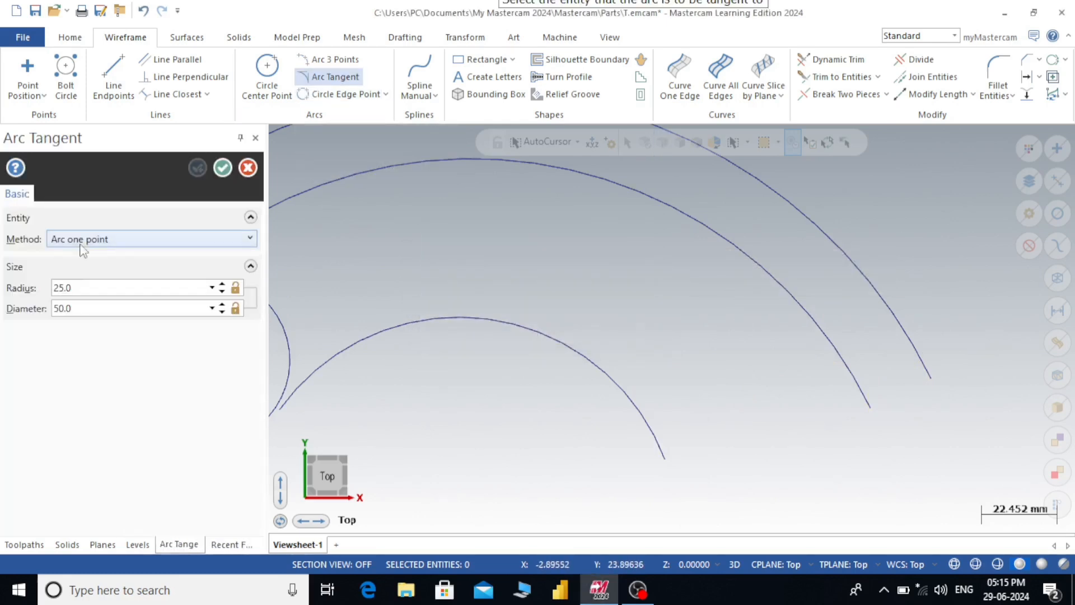
pyautogui.click(99, 239)
pyautogui.click(96, 273)
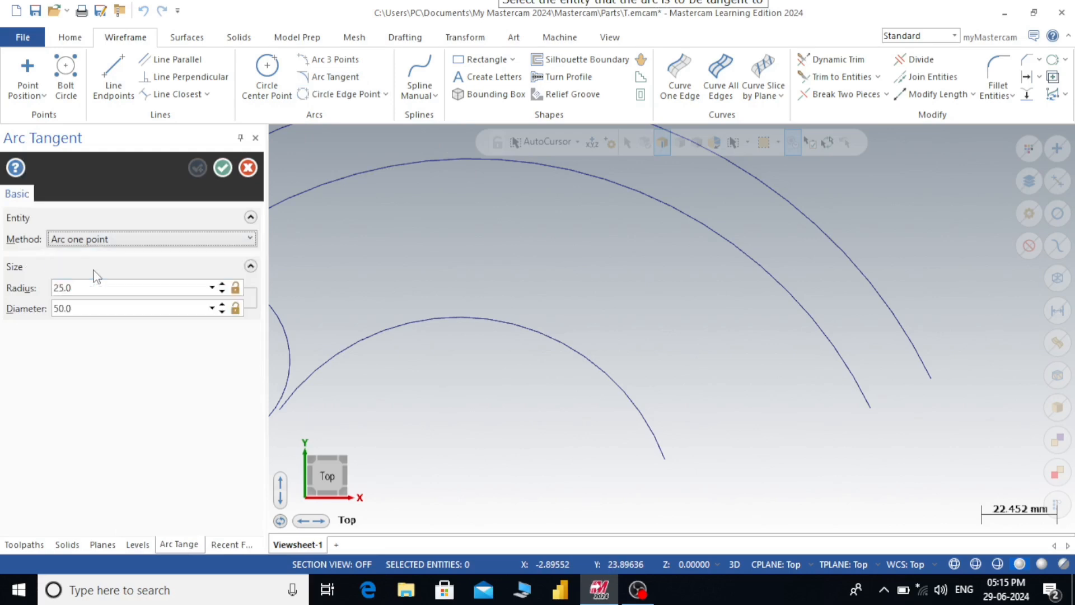
pyautogui.click(777, 279)
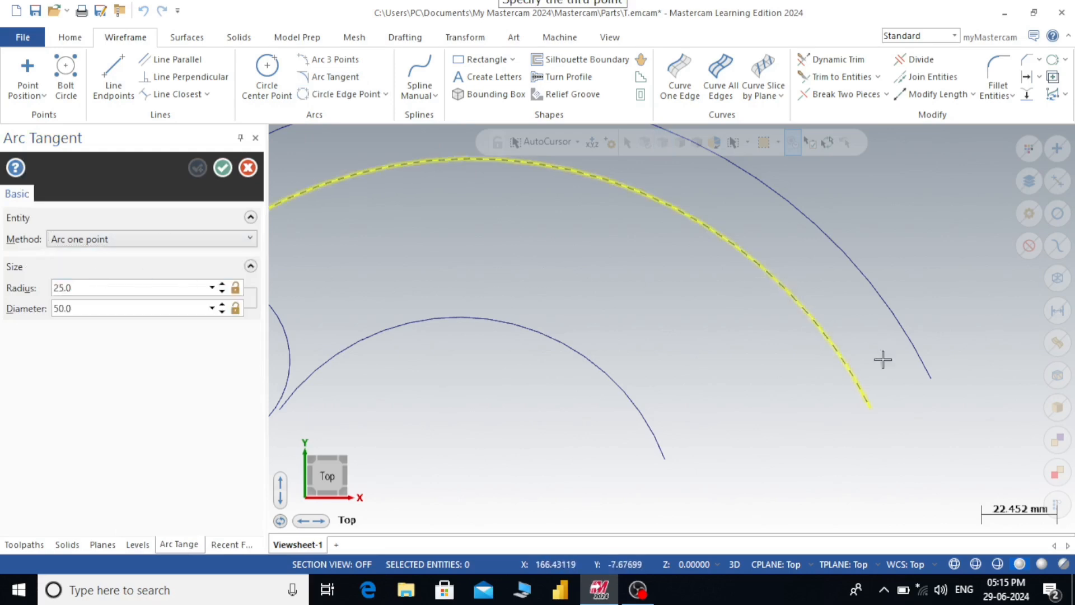
pyautogui.click(872, 411)
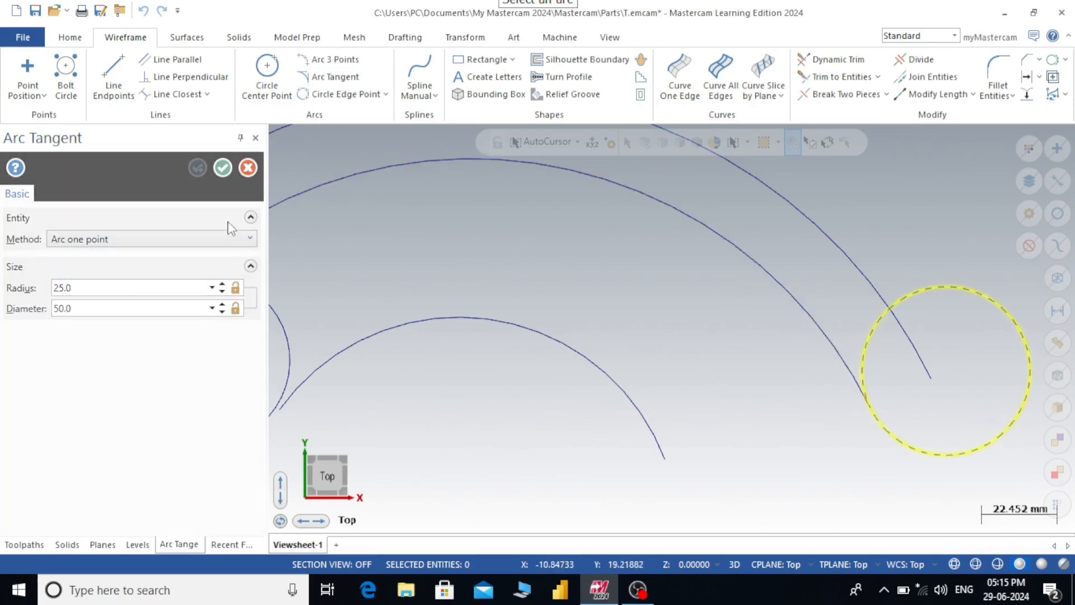
pyautogui.scroll(-1, 810, 335)
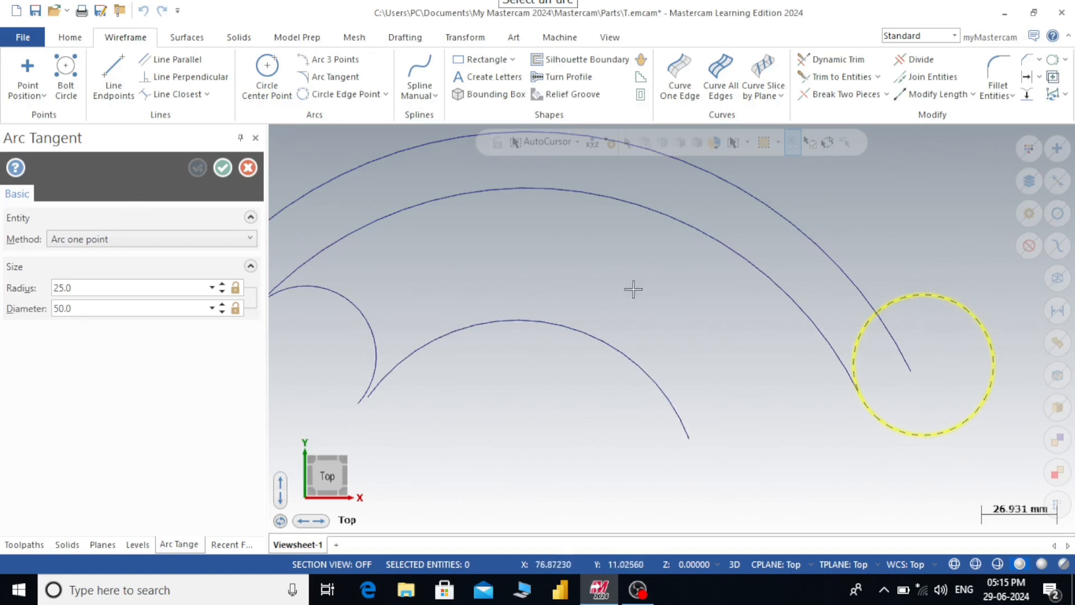
pyautogui.scroll(1, 633, 289)
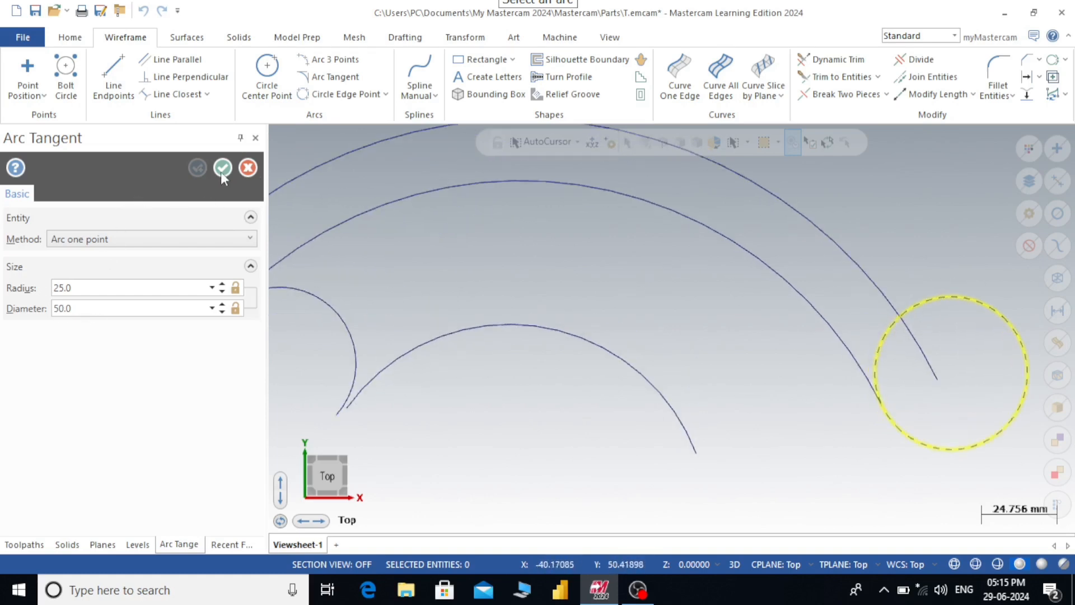
pyautogui.click(917, 307)
pyautogui.click(919, 357)
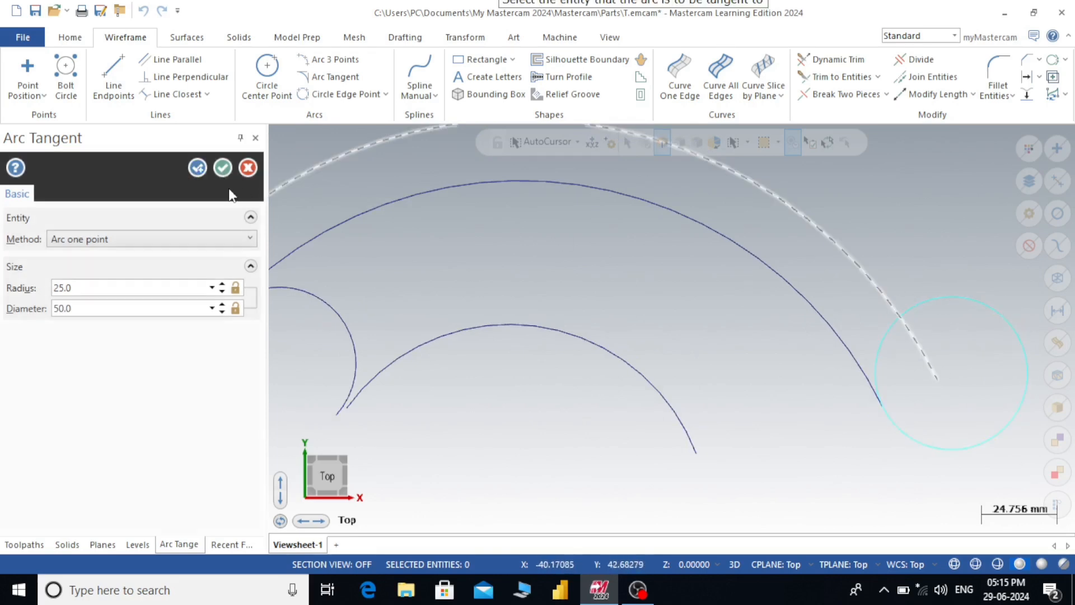
pyautogui.click(197, 168)
# Step: Create an Arc dynamic tangent arc of about 26.4 mm radius from the right half of the middle arc, ending above the outer arc
pyautogui.scroll(-6, 560, 314)
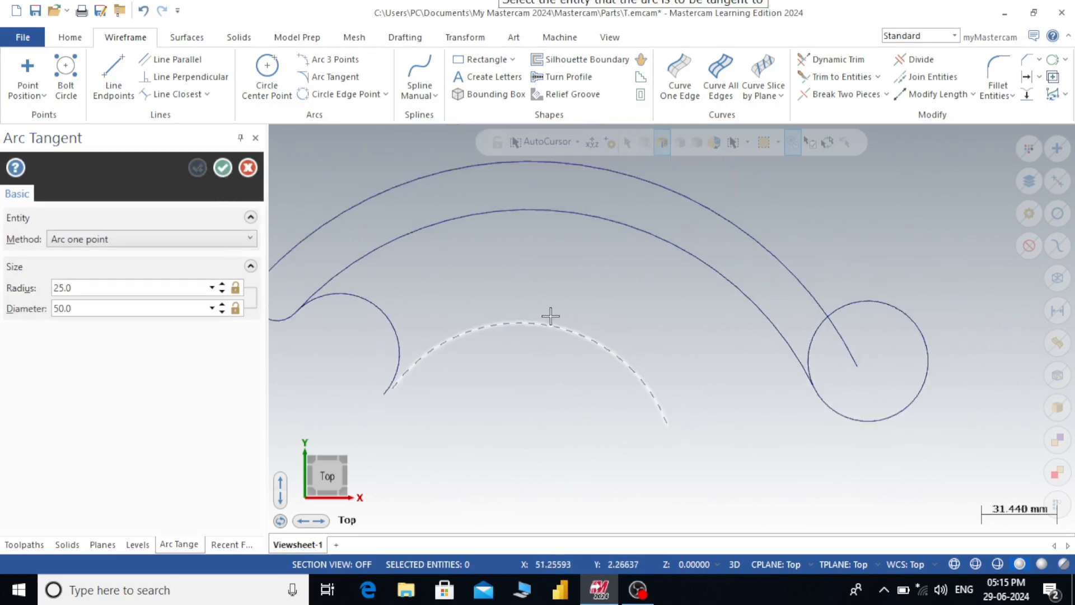
pyautogui.scroll(1, 872, 330)
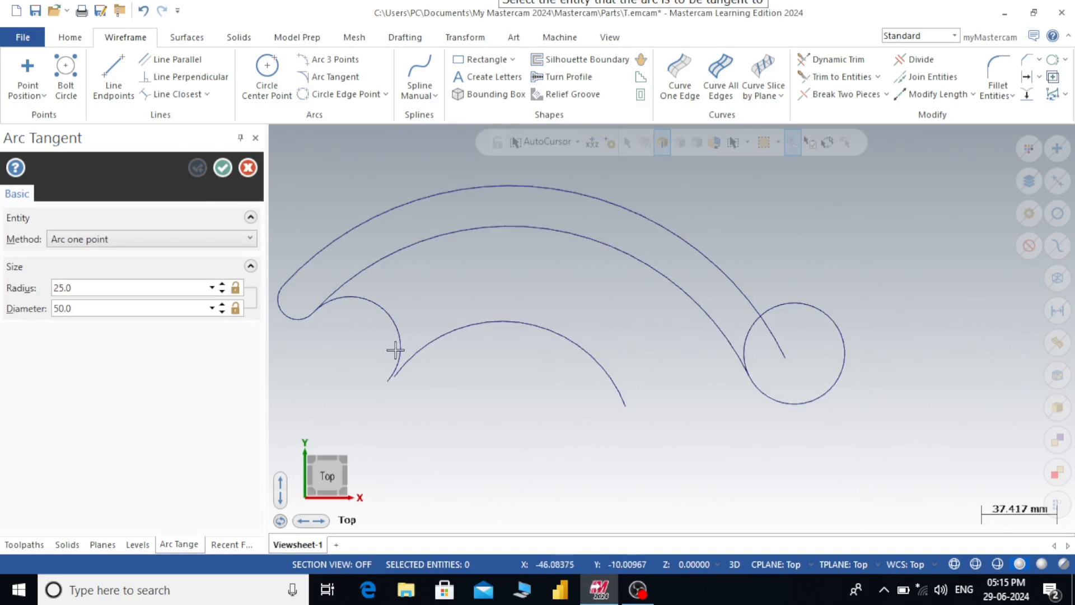
pyautogui.scroll(4, 810, 325)
pyautogui.scroll(-6, 821, 339)
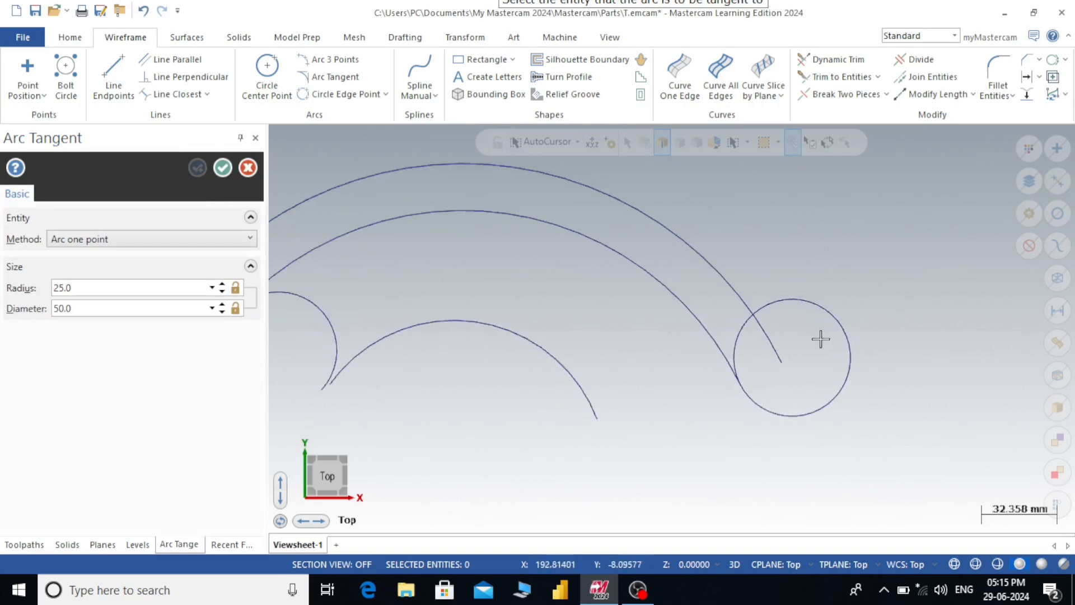
pyautogui.click(185, 239)
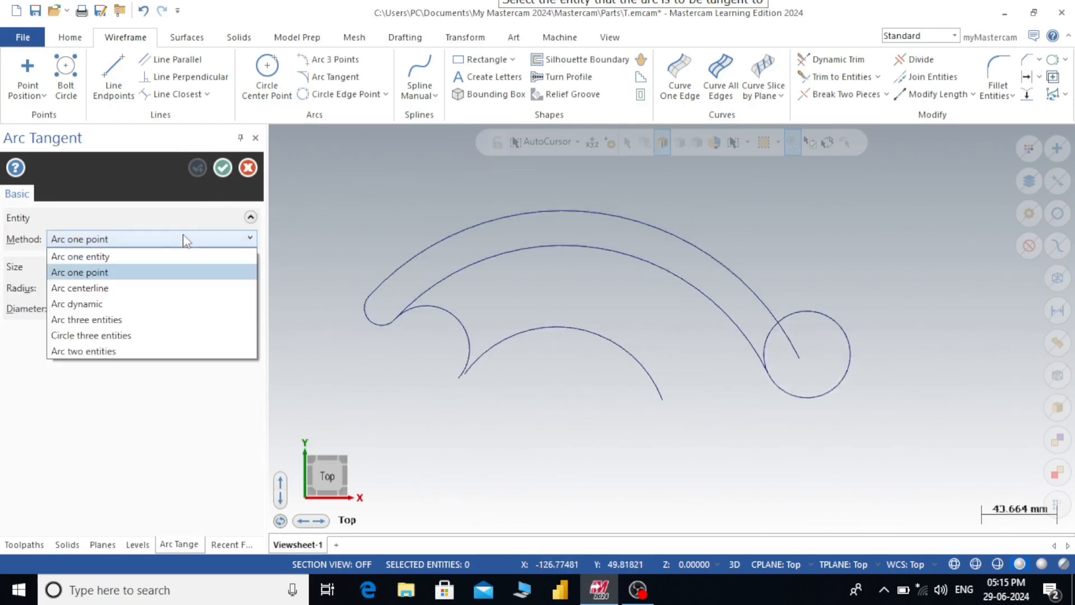
pyautogui.click(74, 305)
pyautogui.scroll(-3, 488, 331)
pyautogui.scroll(5, 523, 264)
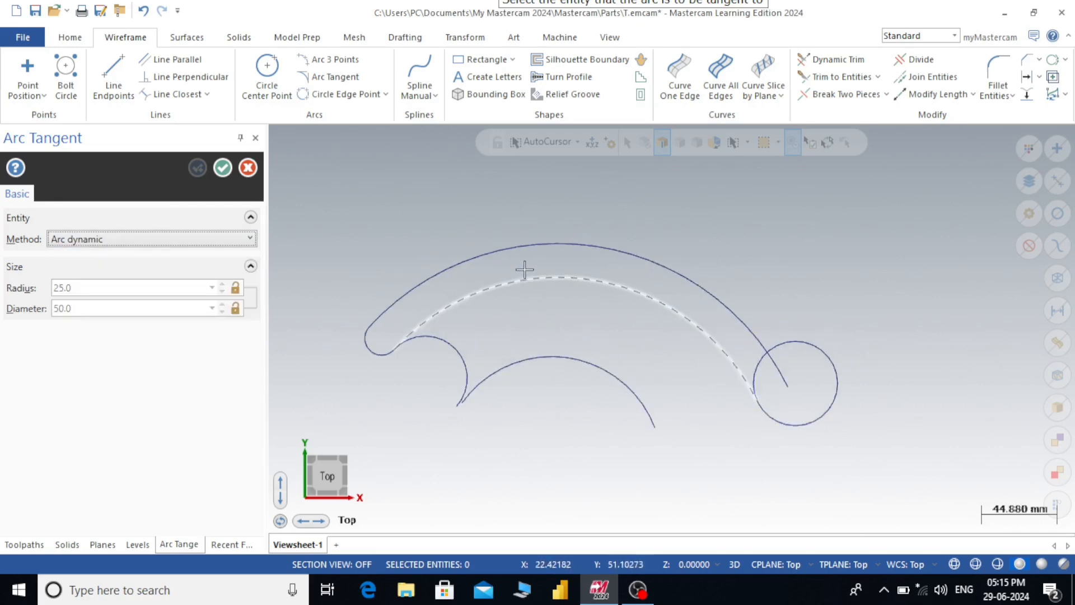
pyautogui.click(546, 279)
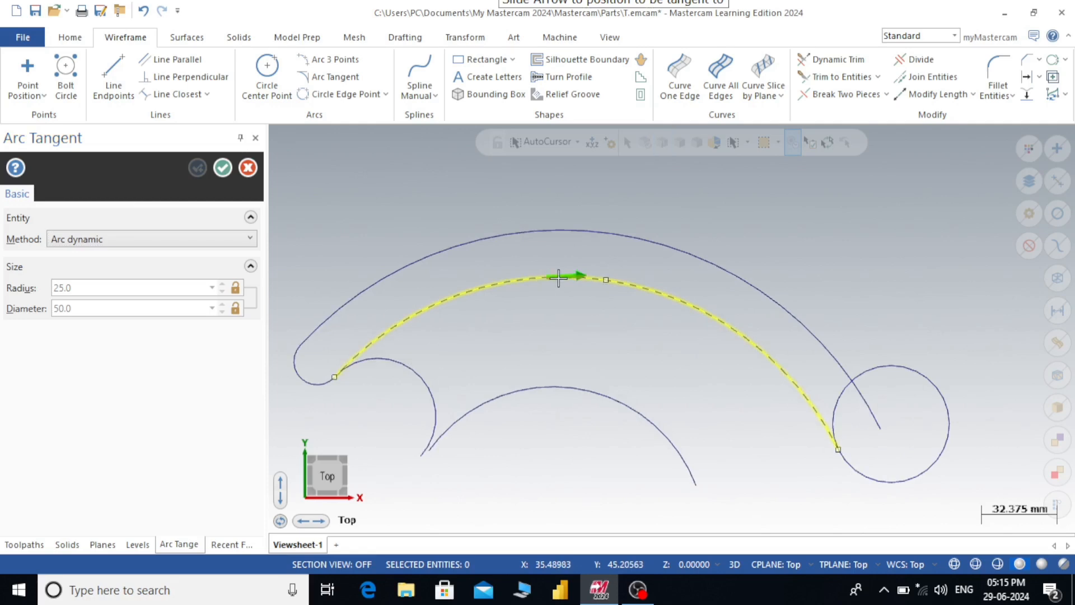
pyautogui.click(701, 312)
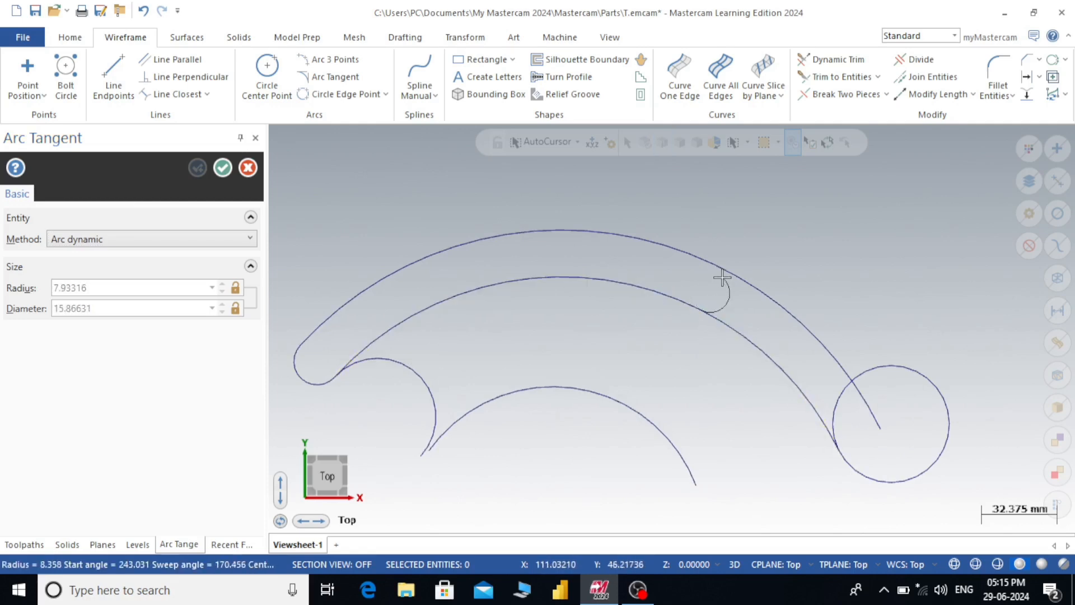
pyautogui.click(750, 196)
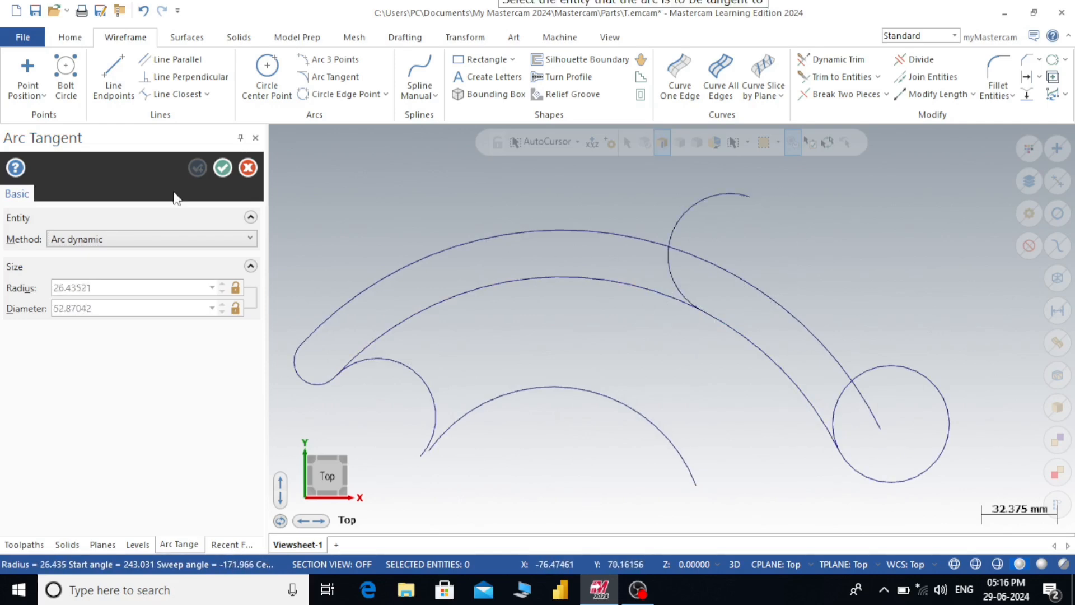
pyautogui.click(151, 241)
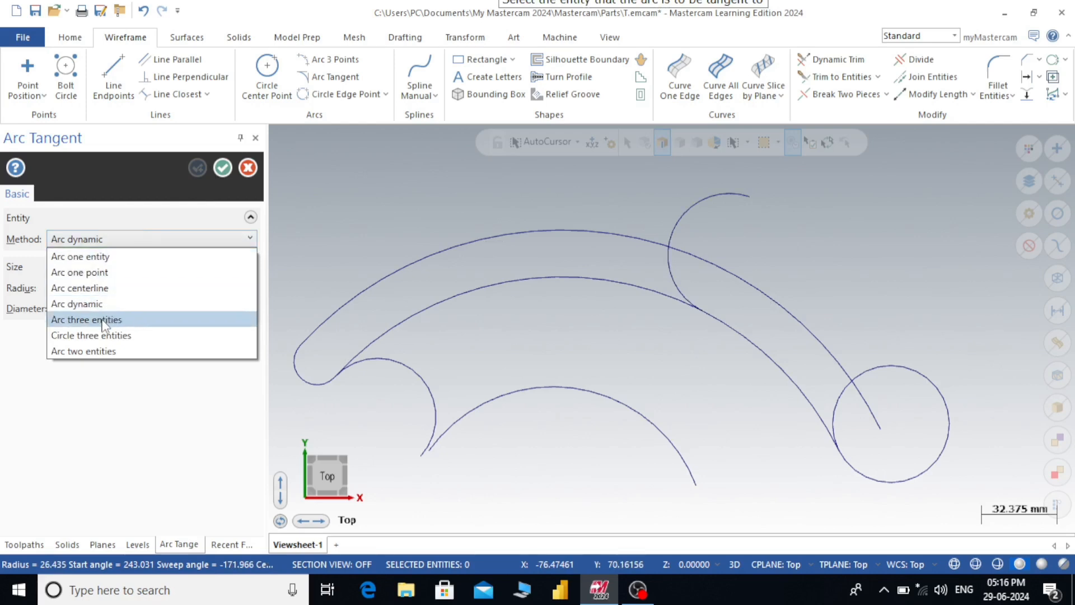
pyautogui.scroll(-6, 617, 243)
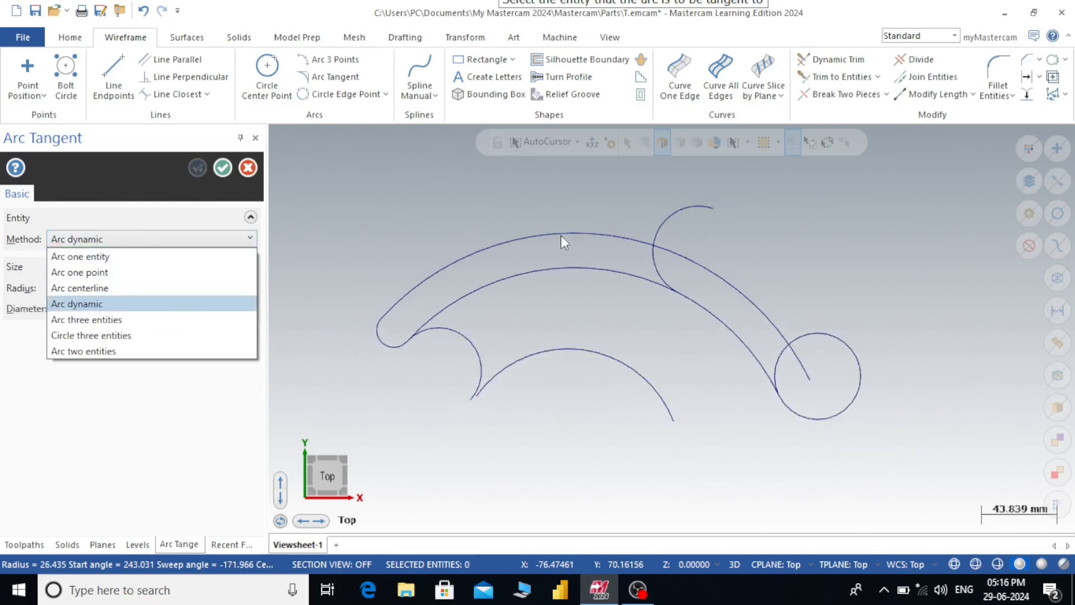
pyautogui.scroll(2, 899, 279)
pyautogui.scroll(2, 897, 275)
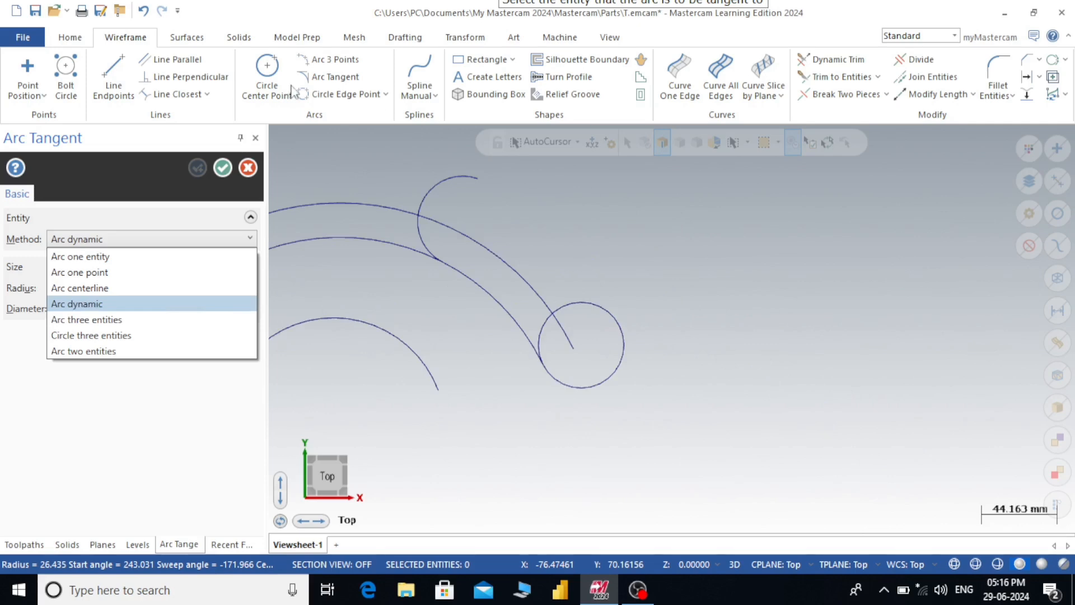
# Step: Draw a rectangle about 181 mm wide and 107 mm high in the empty area to the right of the circle
pyautogui.click(457, 63)
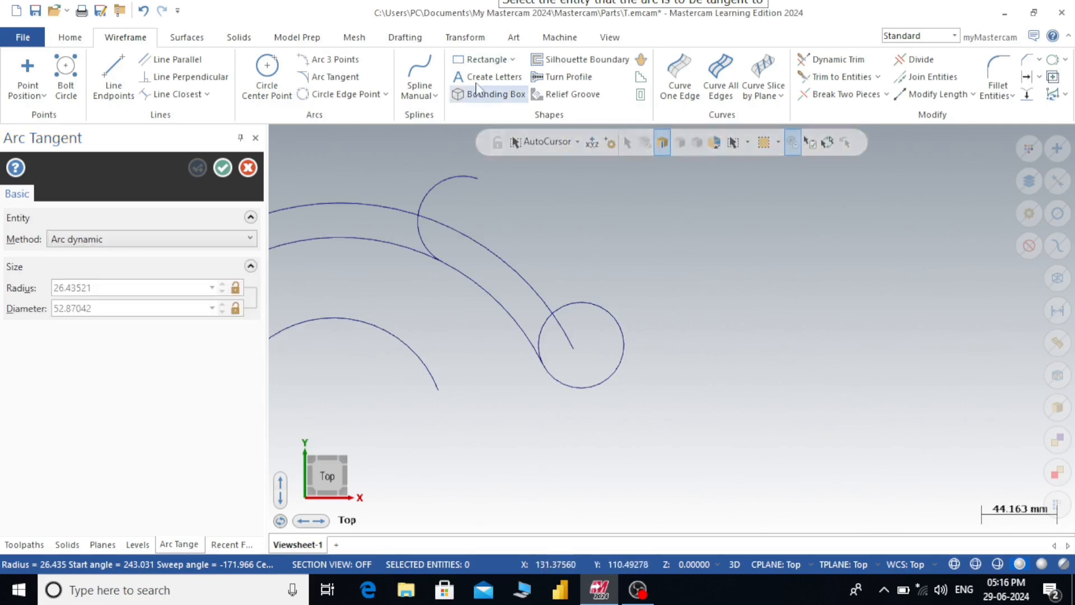
pyautogui.press('Escape')
pyautogui.click(686, 244)
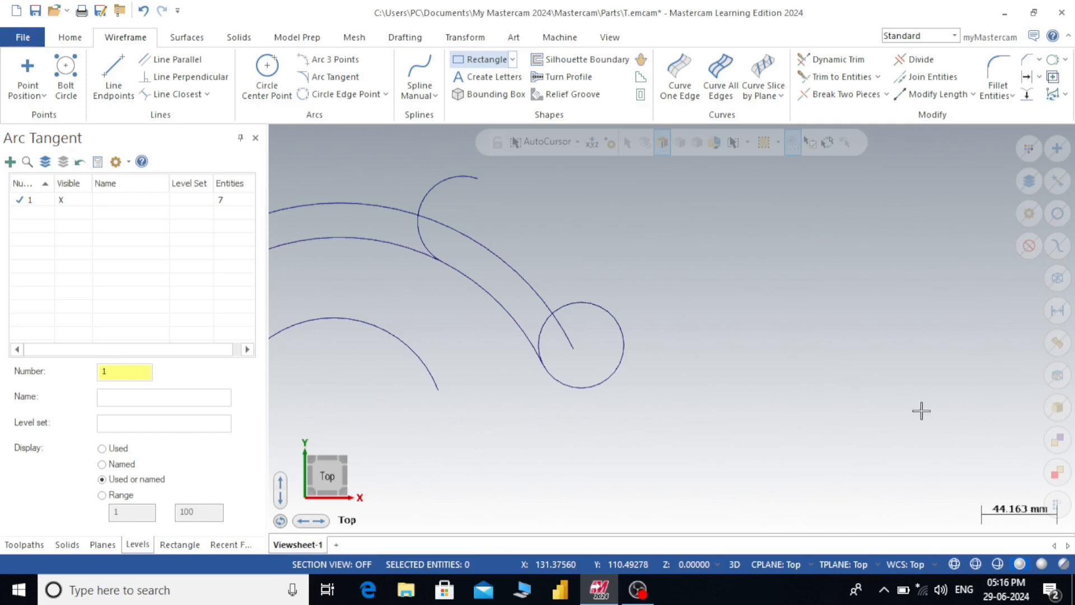
pyautogui.click(996, 428)
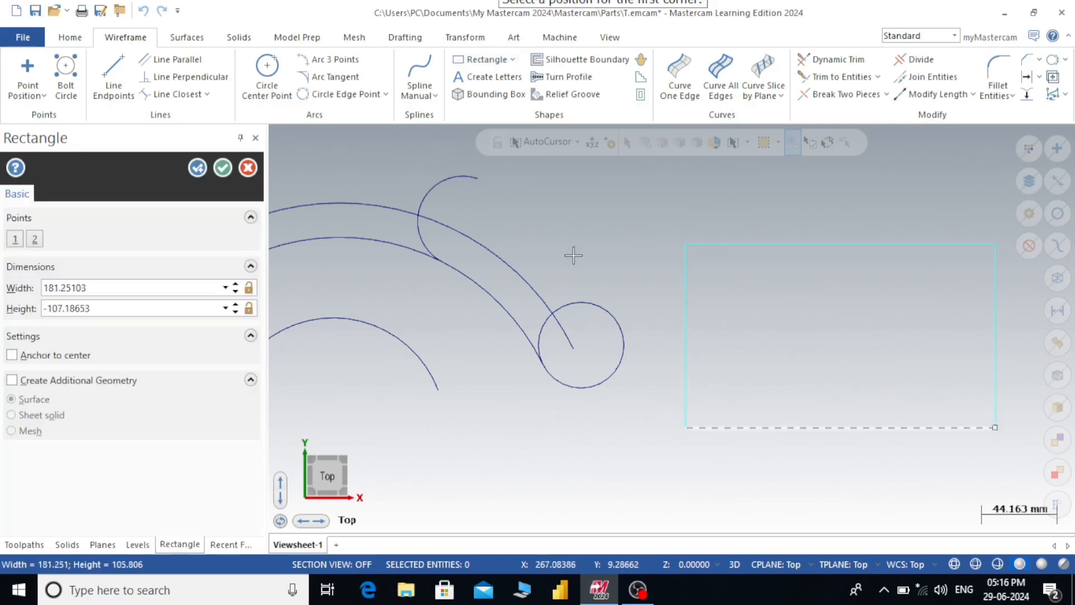
pyautogui.click(222, 169)
pyautogui.scroll(-1, 578, 223)
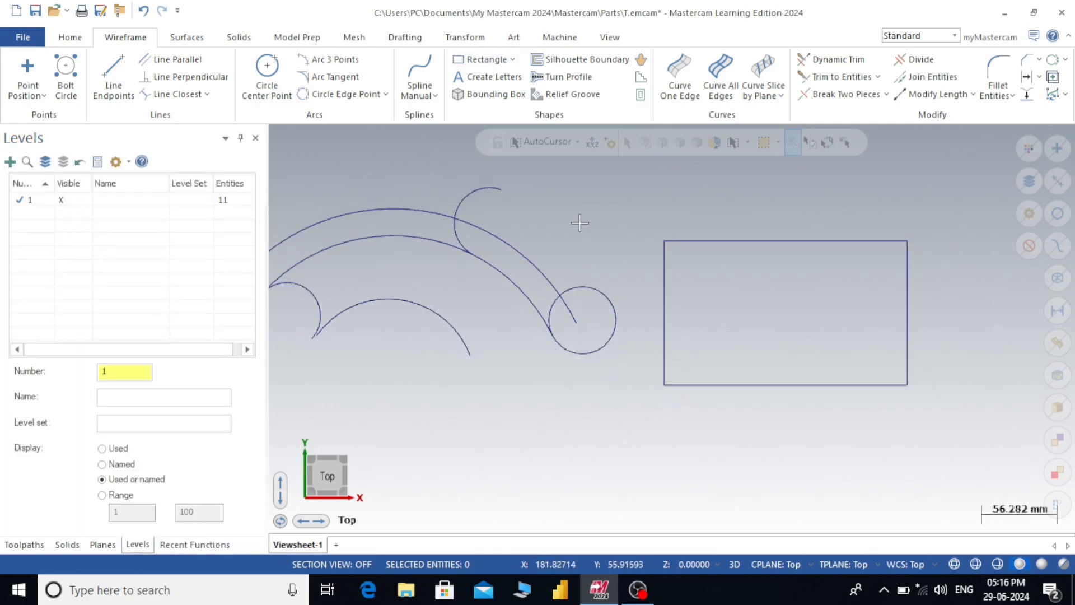
# Step: Draw a diagonal line from the rectangle's lower-left corner to its upper-right corner with Line Endpoints
pyautogui.scroll(1, 913, 221)
pyautogui.scroll(1, 913, 221)
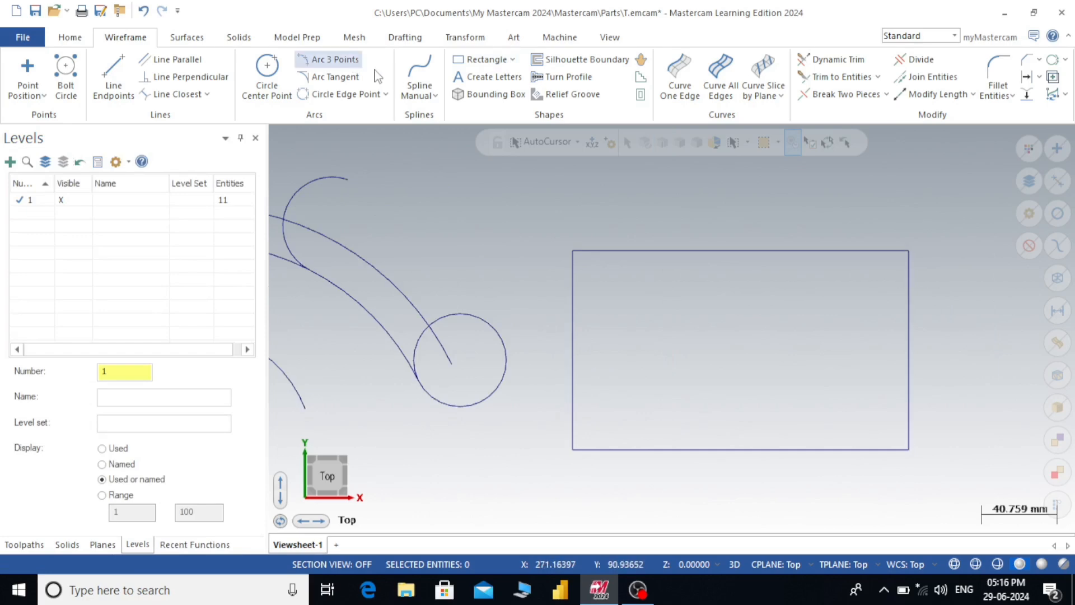
pyautogui.click(113, 73)
pyautogui.click(577, 449)
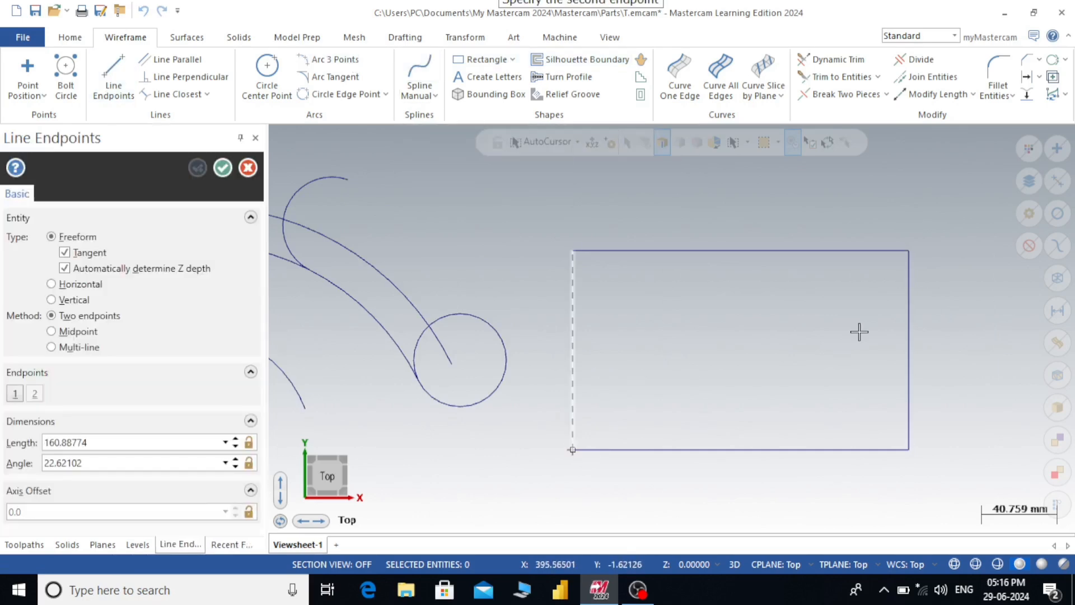
pyautogui.click(909, 252)
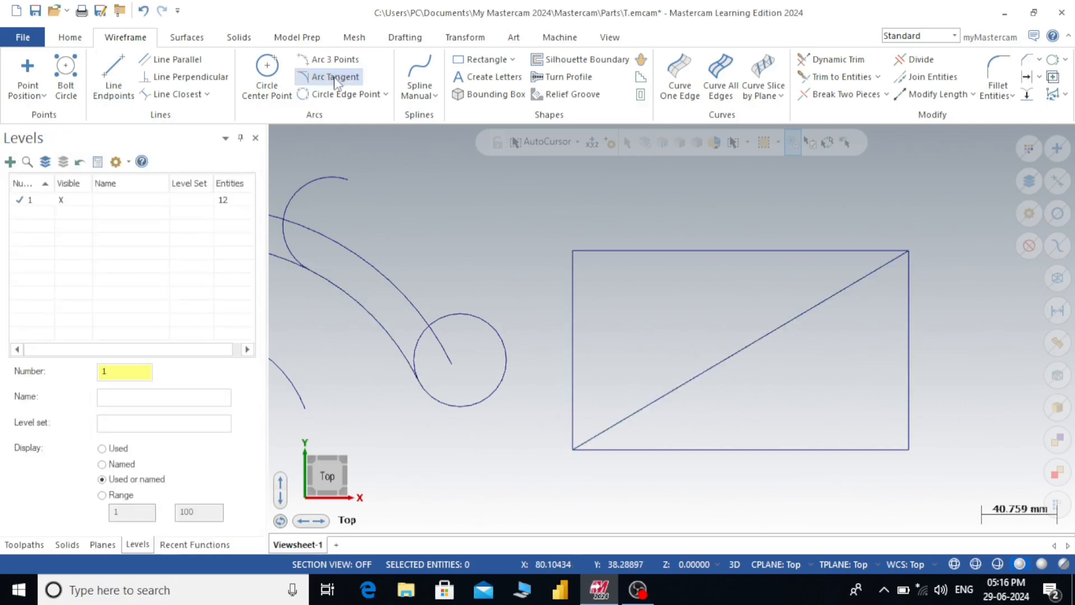
# Step: Create an Arc Tangent with the Arc three entities method, touching the rectangle's left side, top side and diagonal
pyautogui.click(335, 76)
pyautogui.click(119, 242)
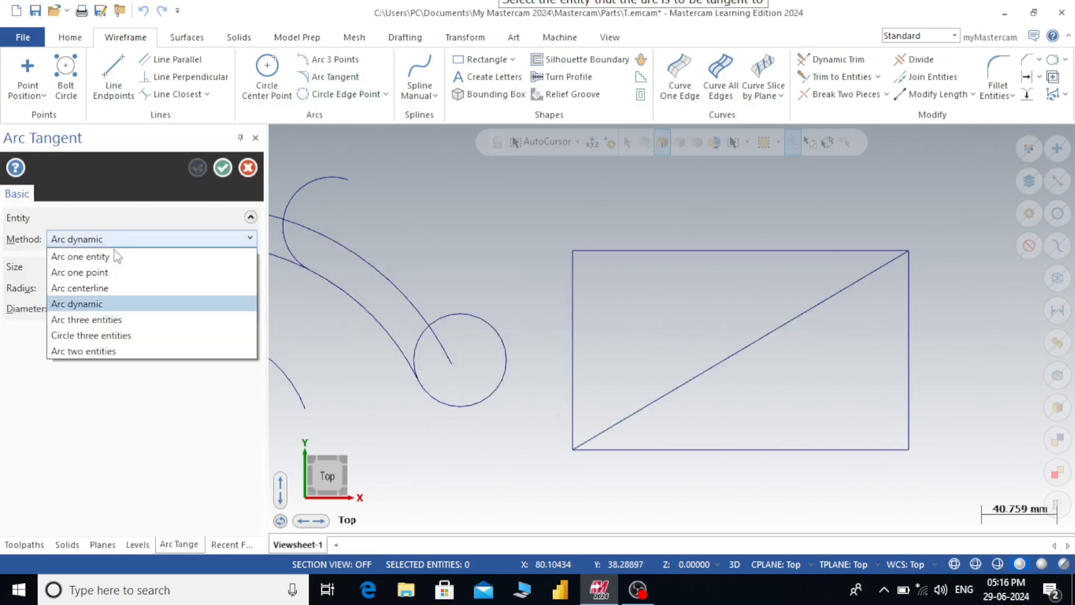
pyautogui.click(88, 321)
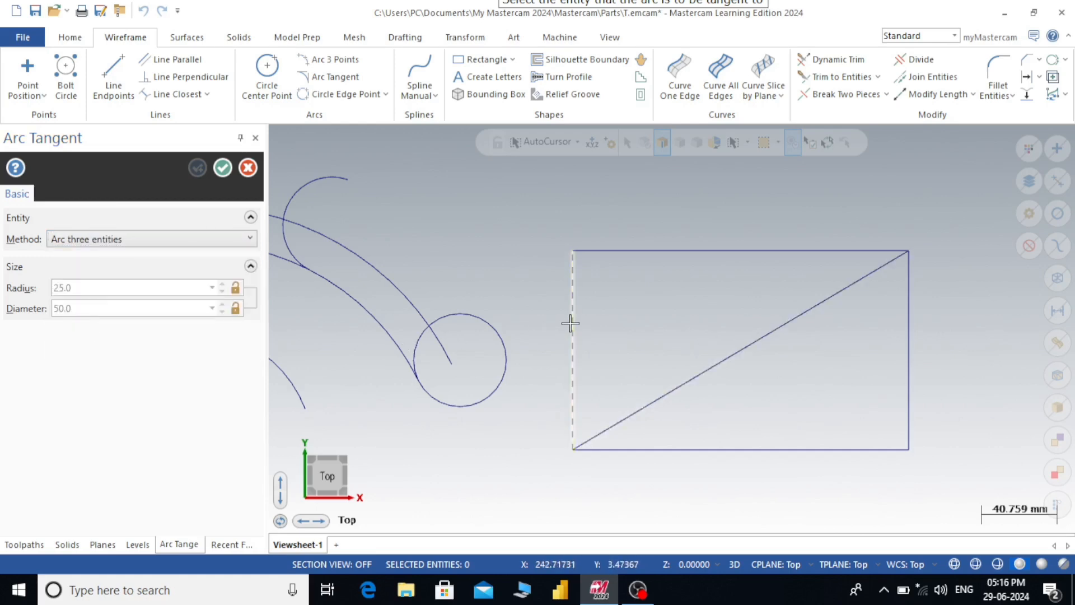
pyautogui.click(570, 323)
pyautogui.click(726, 253)
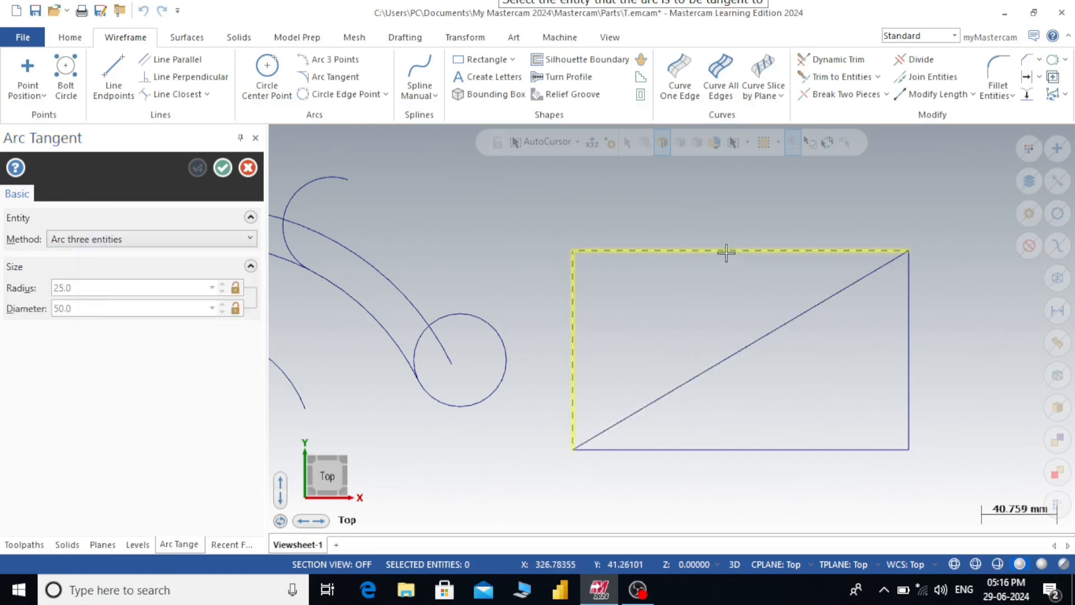
pyautogui.click(720, 354)
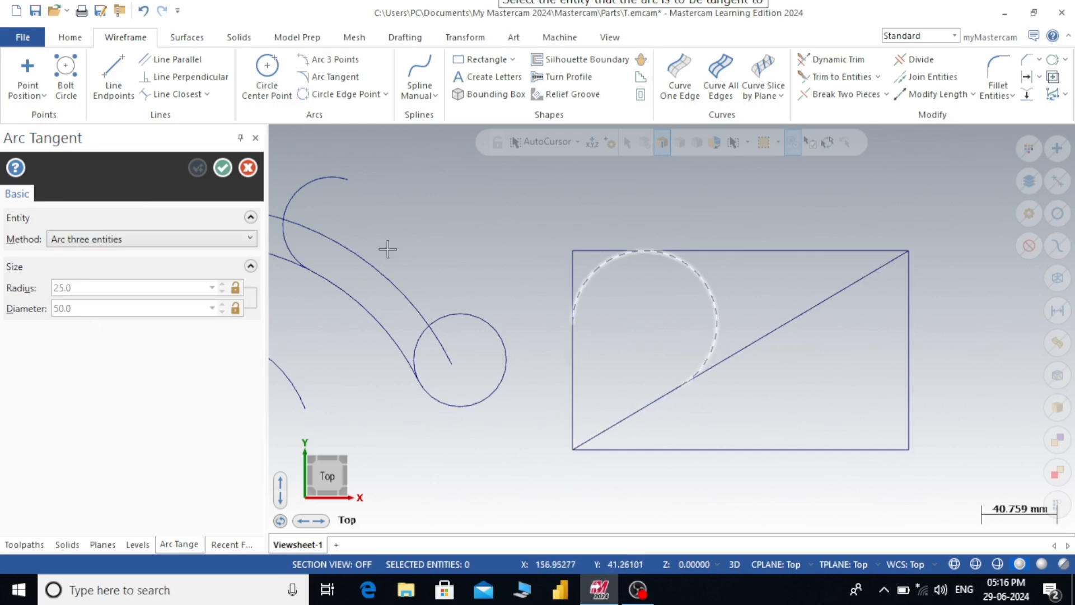
# Step: Create a tangent circle with the Circle three entities method, touching the rectangle's bottom side, right side and diagonal
pyautogui.click(192, 240)
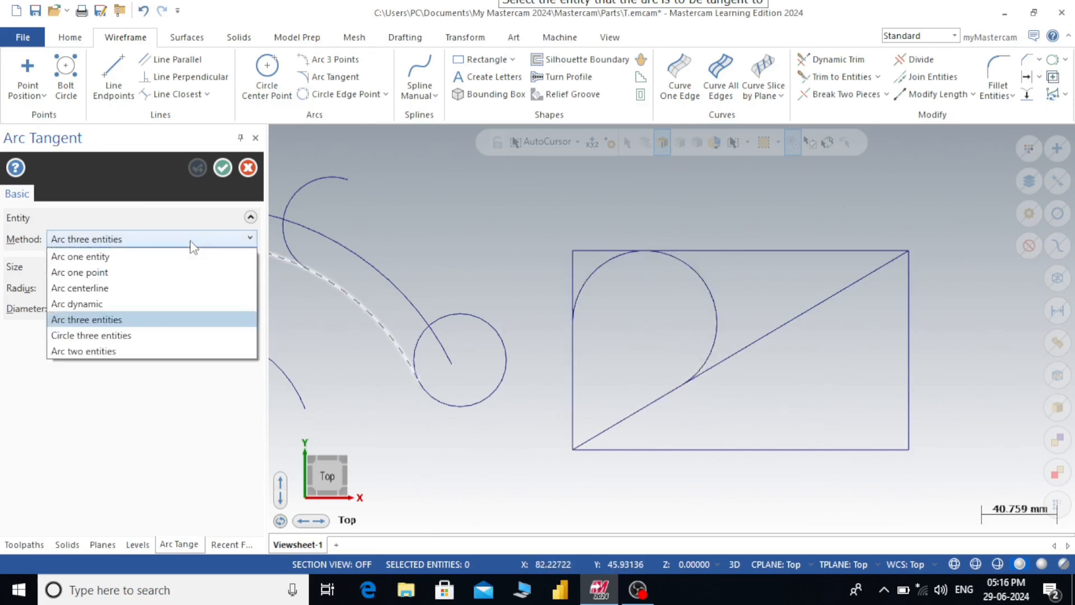
pyautogui.click(119, 336)
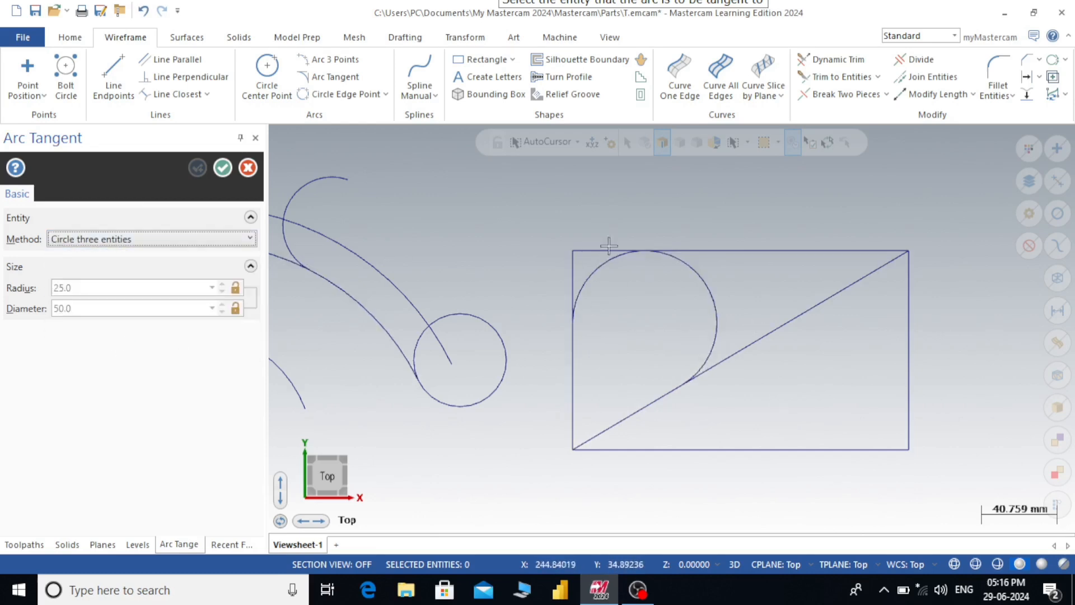
pyautogui.click(836, 448)
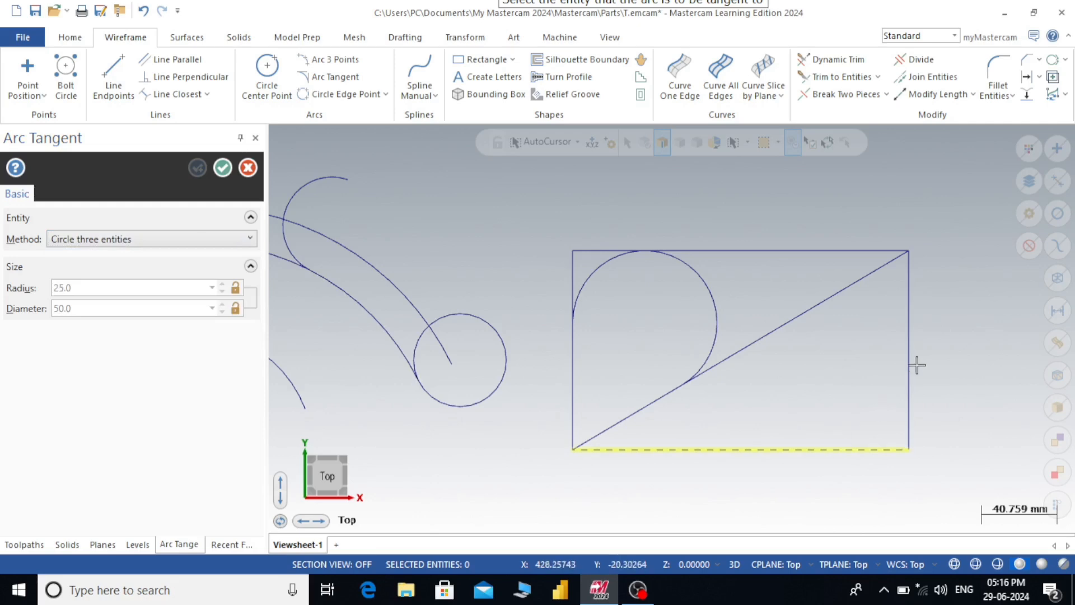
pyautogui.click(913, 354)
pyautogui.click(814, 311)
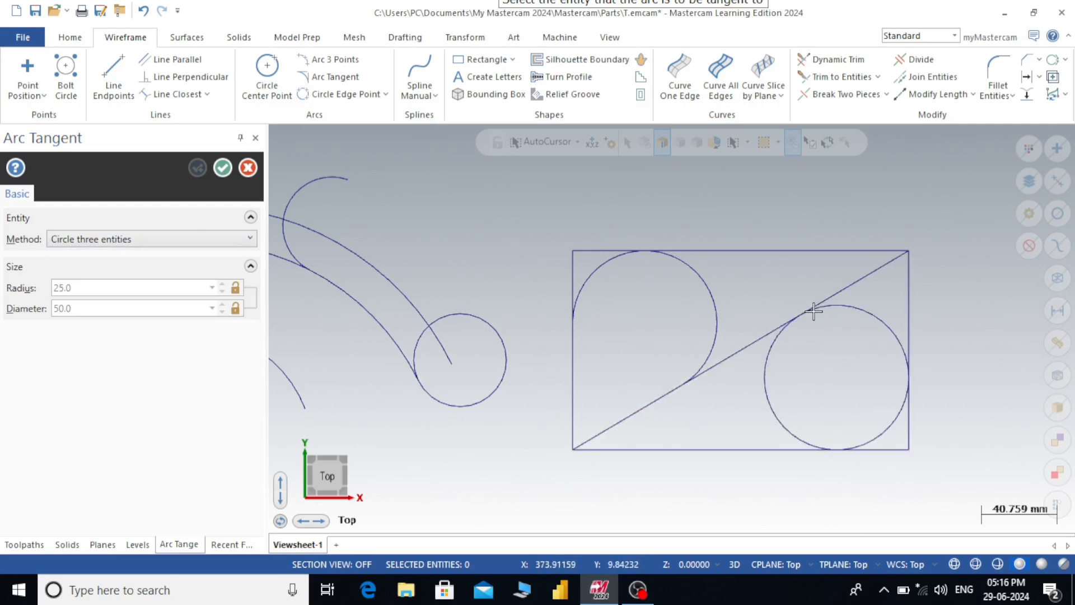
# Step: Create a 25 mm radius tangent arc with the Arc two entities method between the rectangle's left side and the neighbouring circle
pyautogui.click(126, 239)
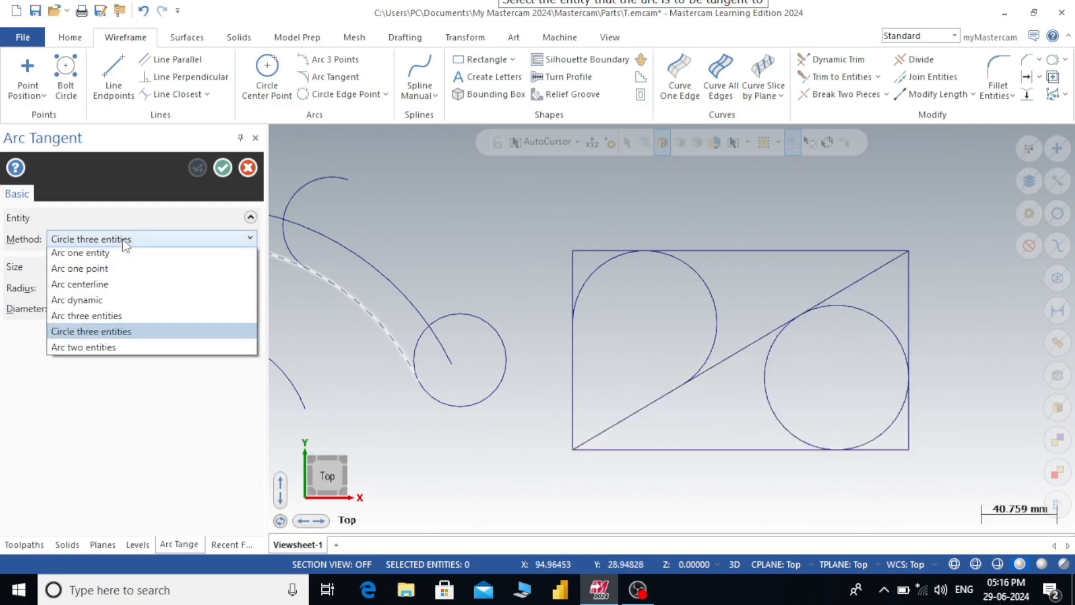
pyautogui.click(66, 351)
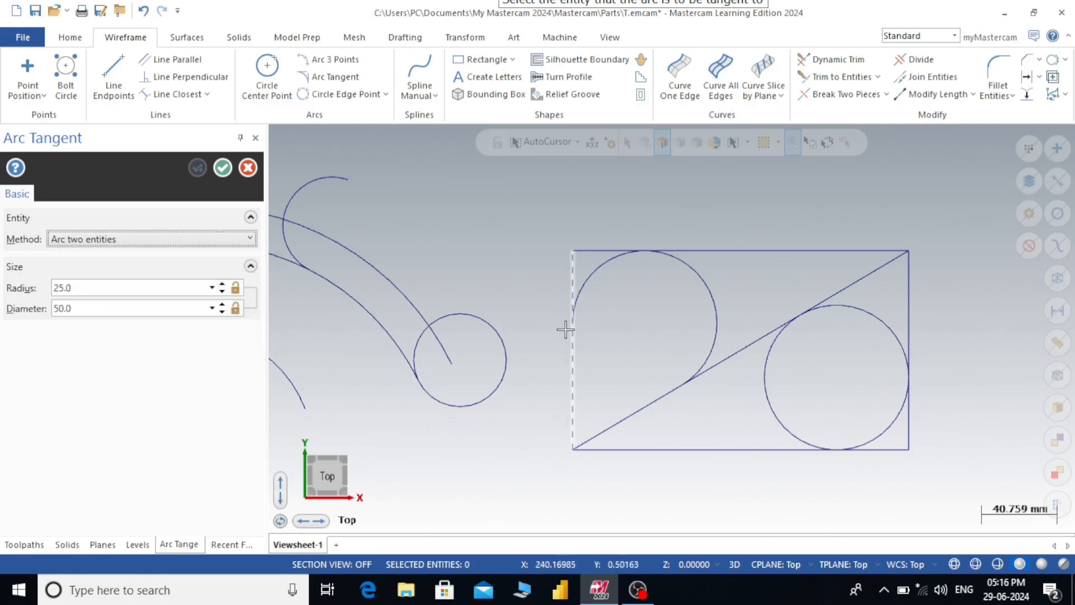
pyautogui.click(571, 363)
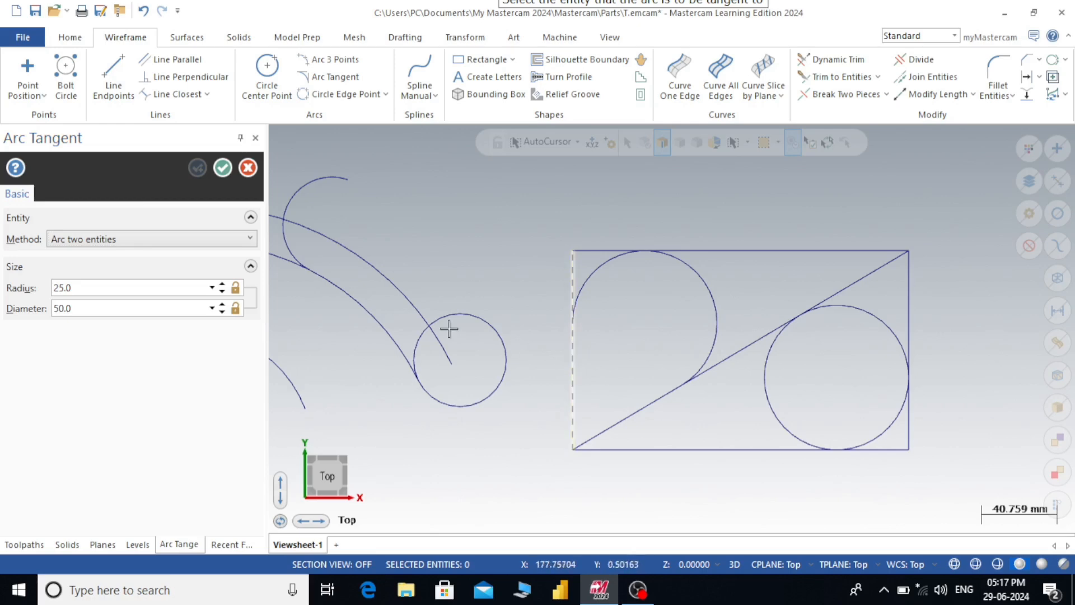
pyautogui.click(500, 339)
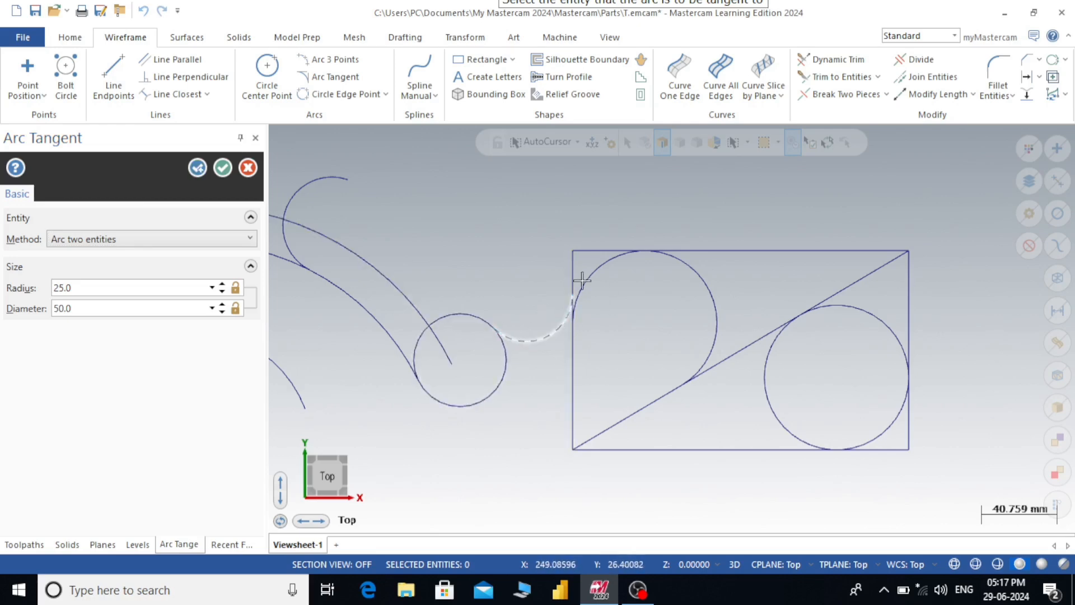
pyautogui.scroll(2, 546, 314)
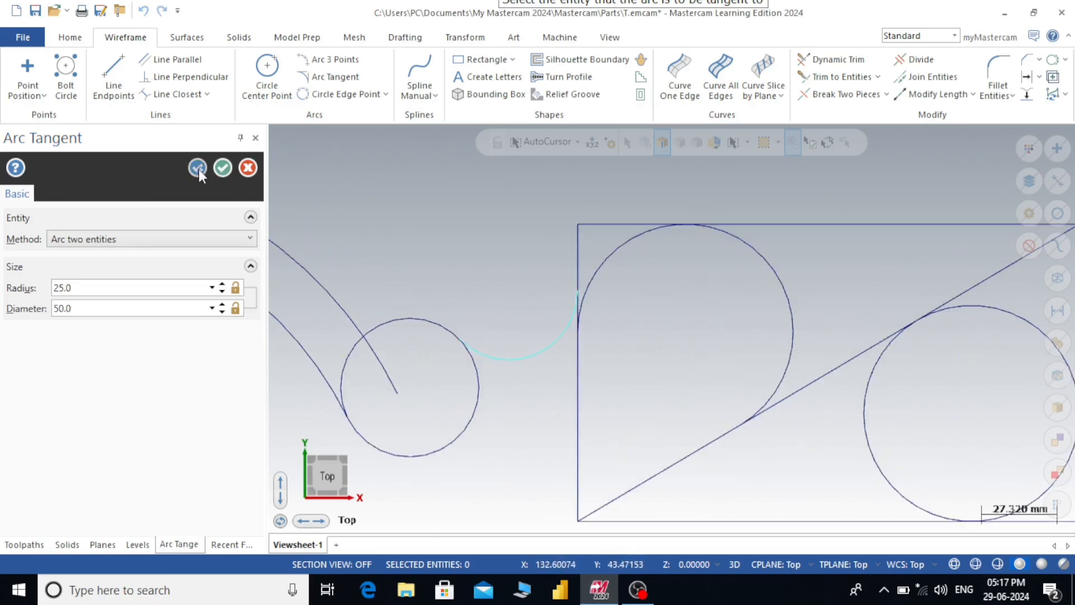
pyautogui.scroll(-2, 524, 255)
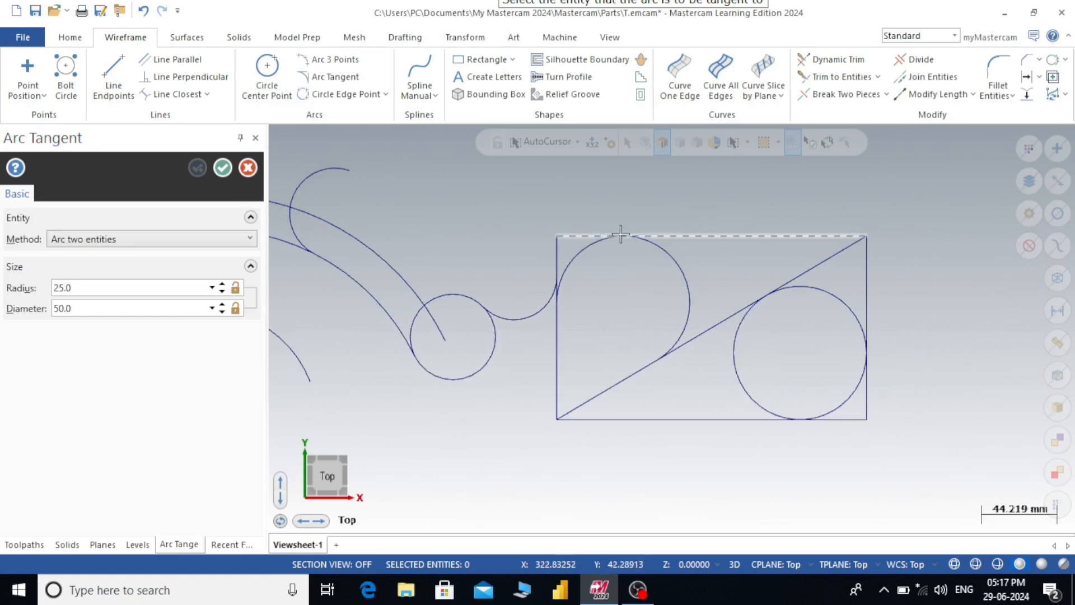
pyautogui.scroll(-2, 838, 330)
pyautogui.scroll(-1, 837, 330)
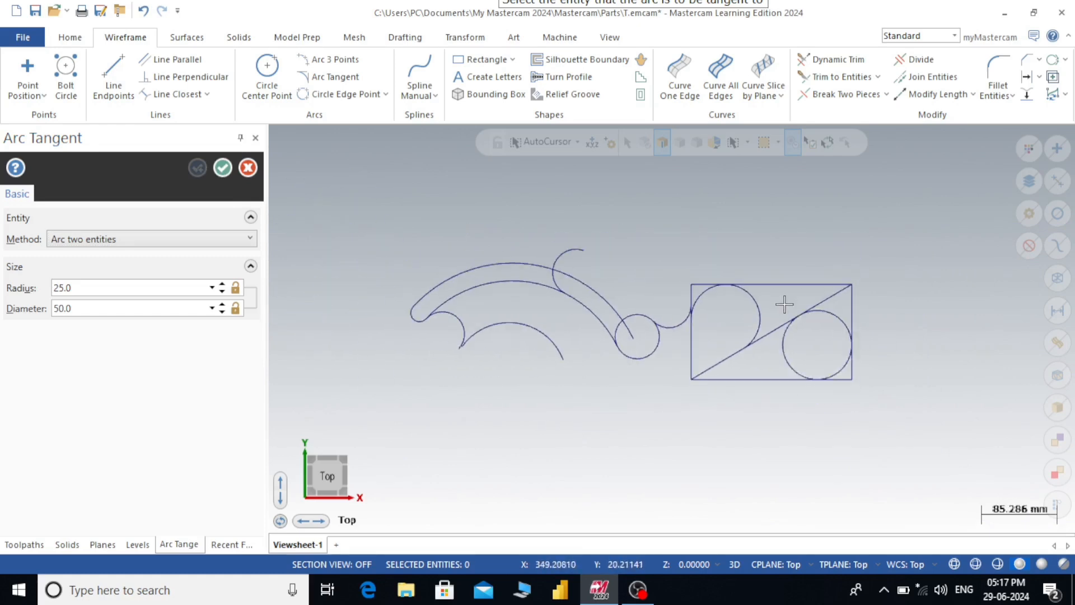
pyautogui.scroll(1, 785, 304)
pyautogui.click(223, 168)
pyautogui.scroll(1, 653, 221)
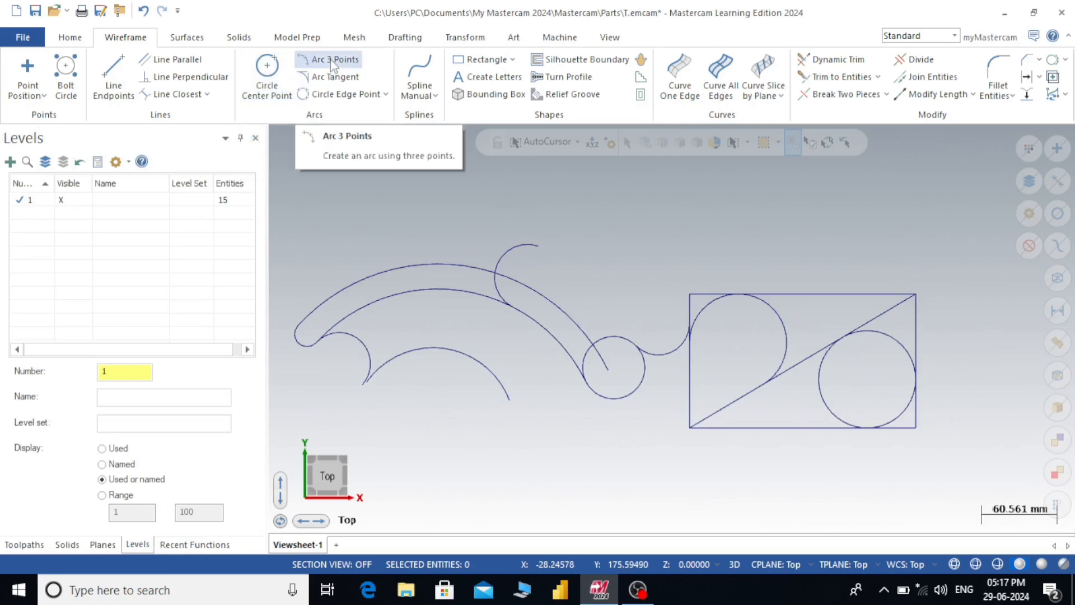
# Step: Delete all the wireframe entities in the drawing
pyautogui.click(386, 95)
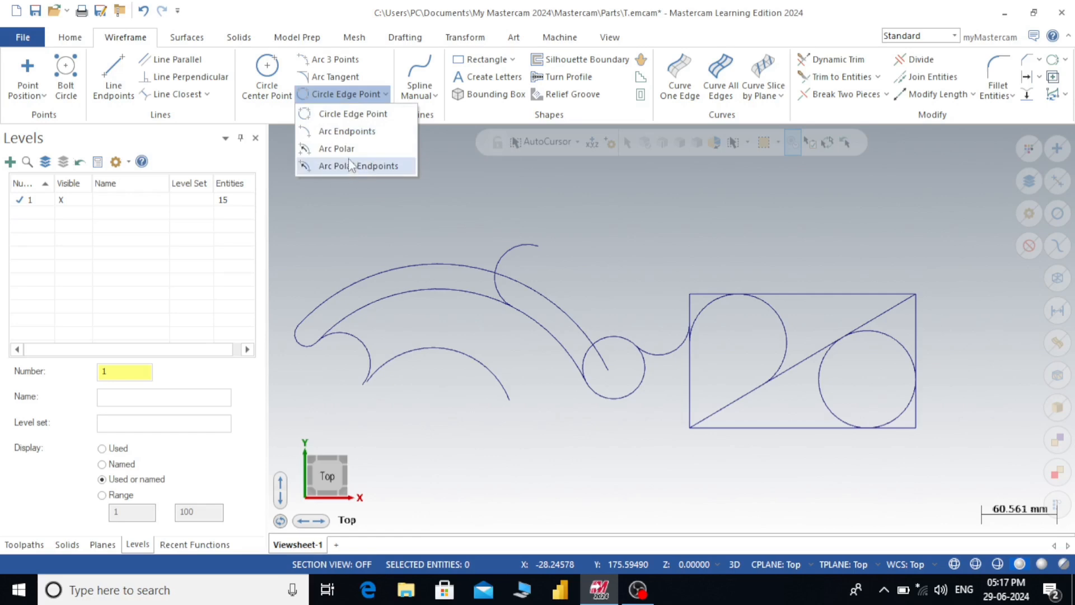
pyautogui.click(447, 212)
pyautogui.hotkey('ctrl', 'a')
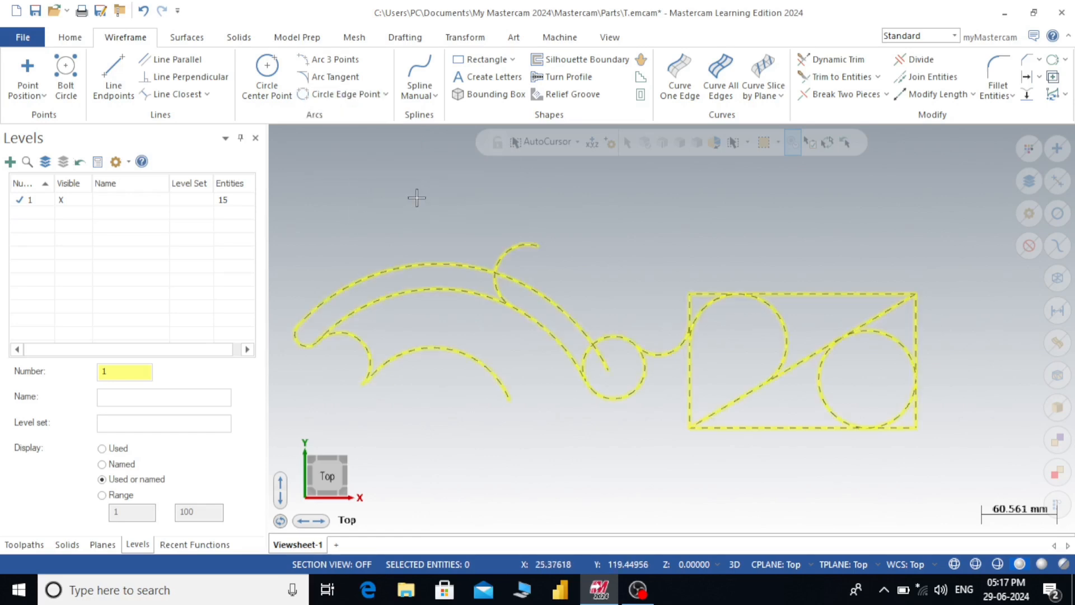
pyautogui.press('Delete')
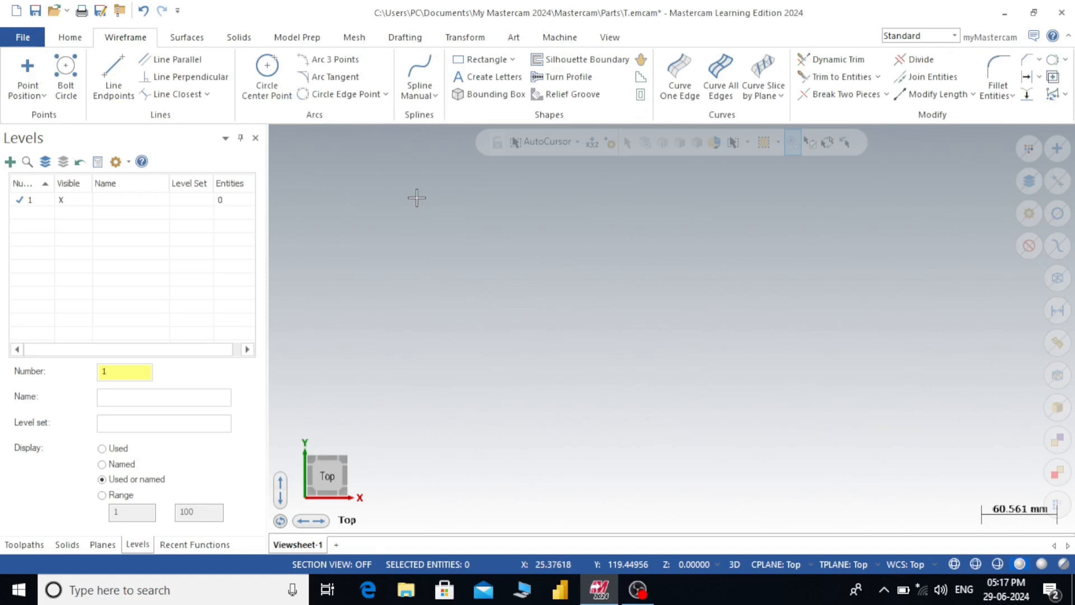
# Step: Show the axes and centre the origin in the Top view
pyautogui.click(612, 38)
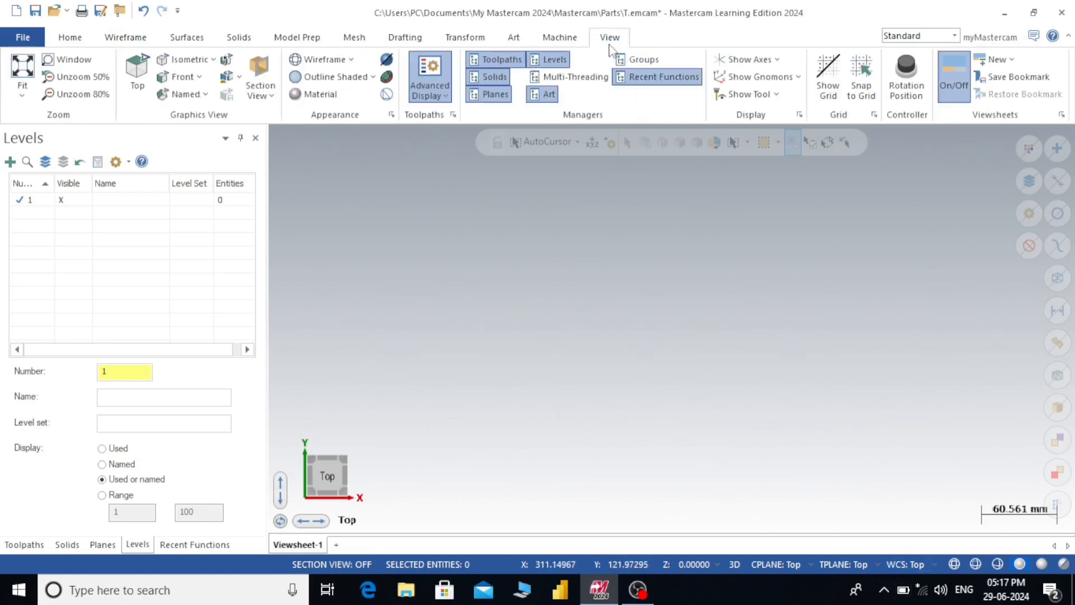
pyautogui.click(748, 59)
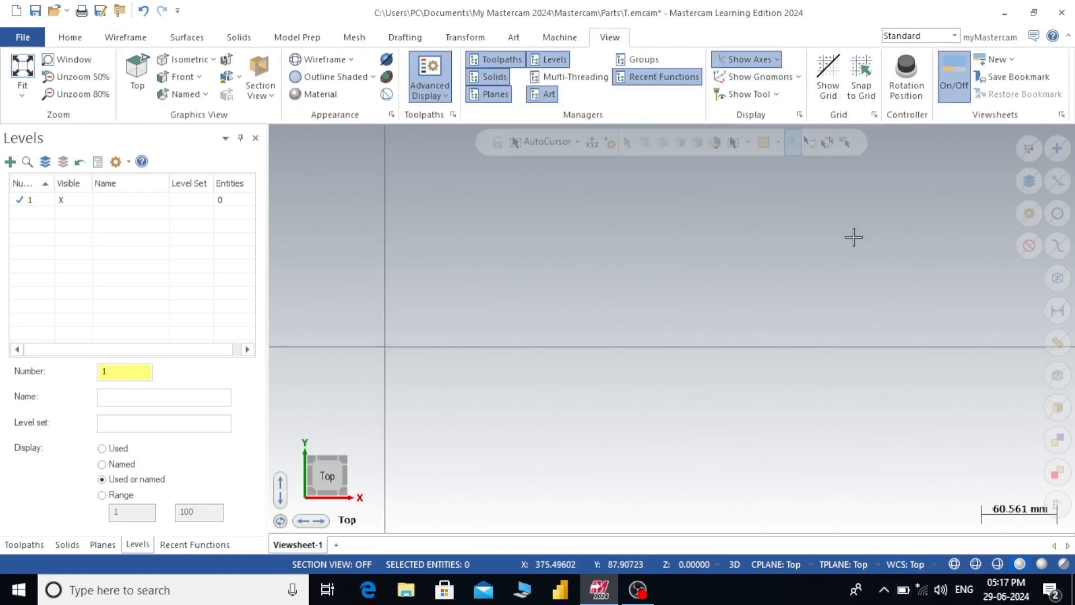
pyautogui.rightClick(599, 210)
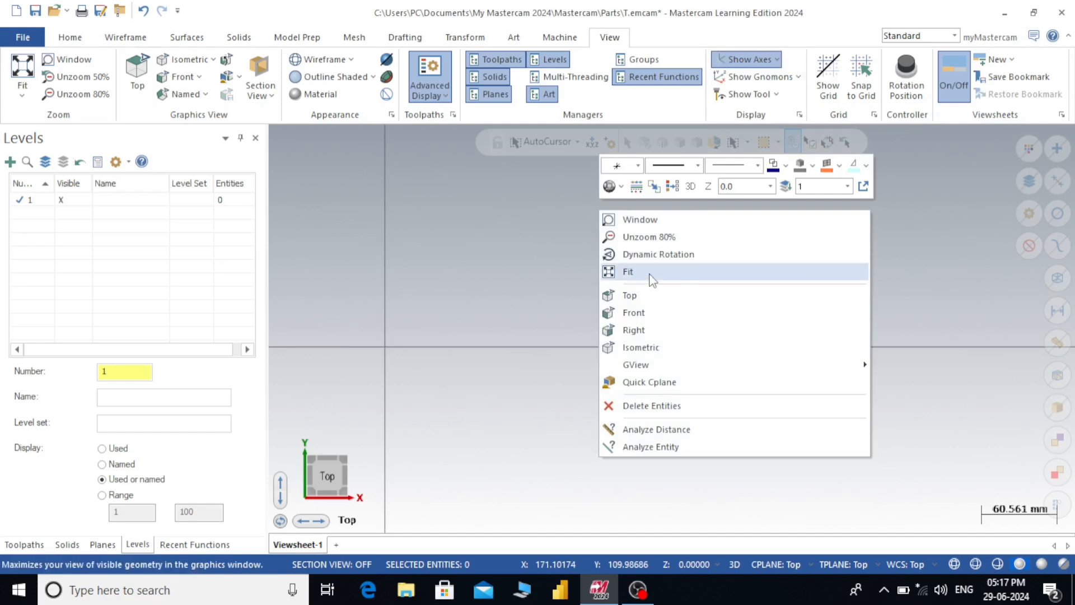
pyautogui.click(653, 274)
pyautogui.rightClick(647, 241)
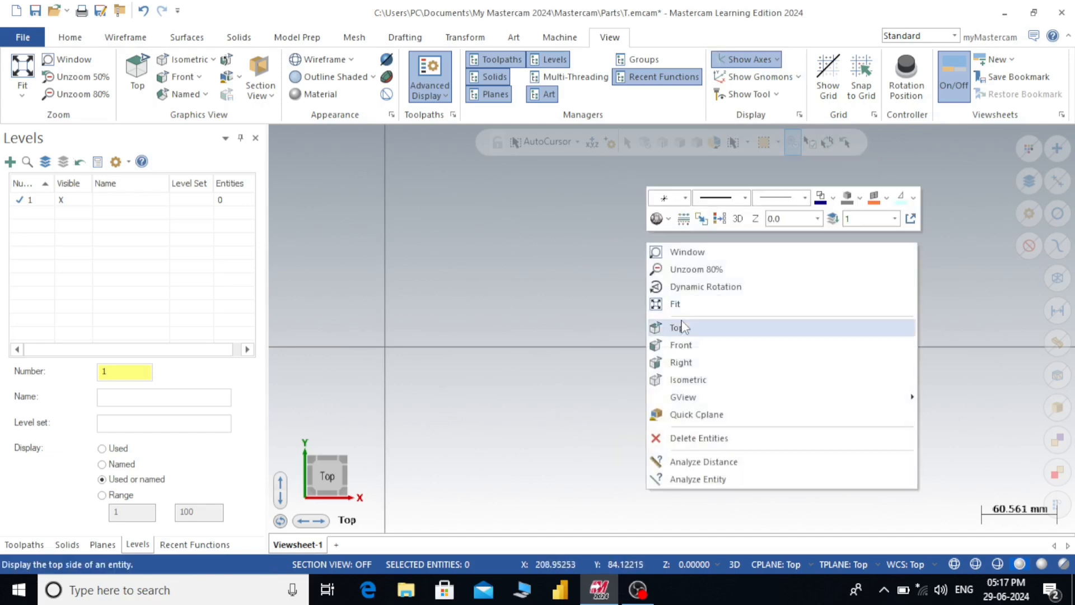
pyautogui.click(679, 324)
pyautogui.scroll(-3, 880, 315)
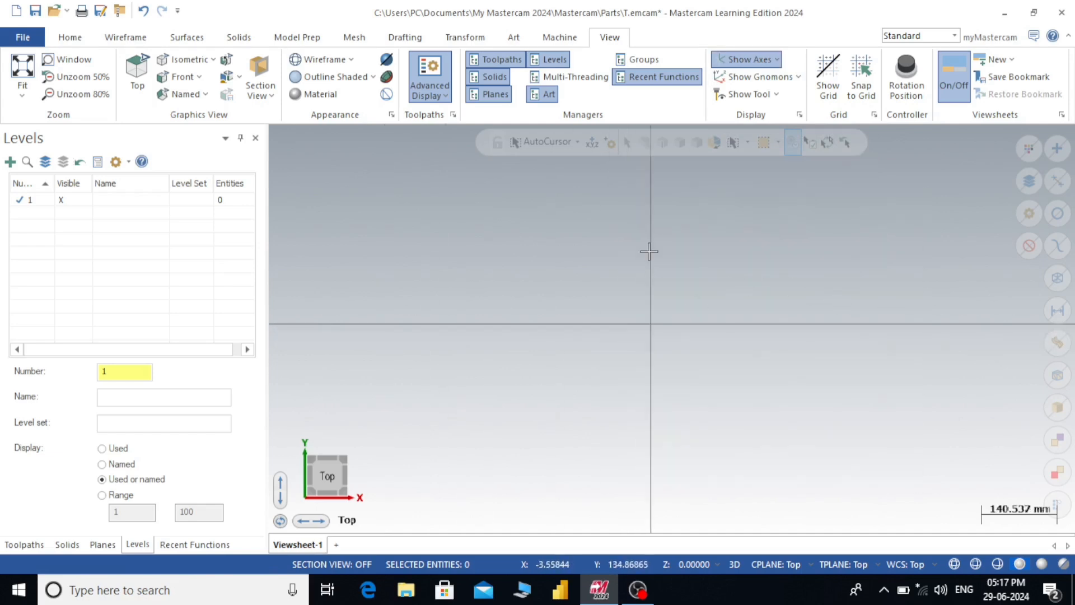
pyautogui.scroll(1, 648, 250)
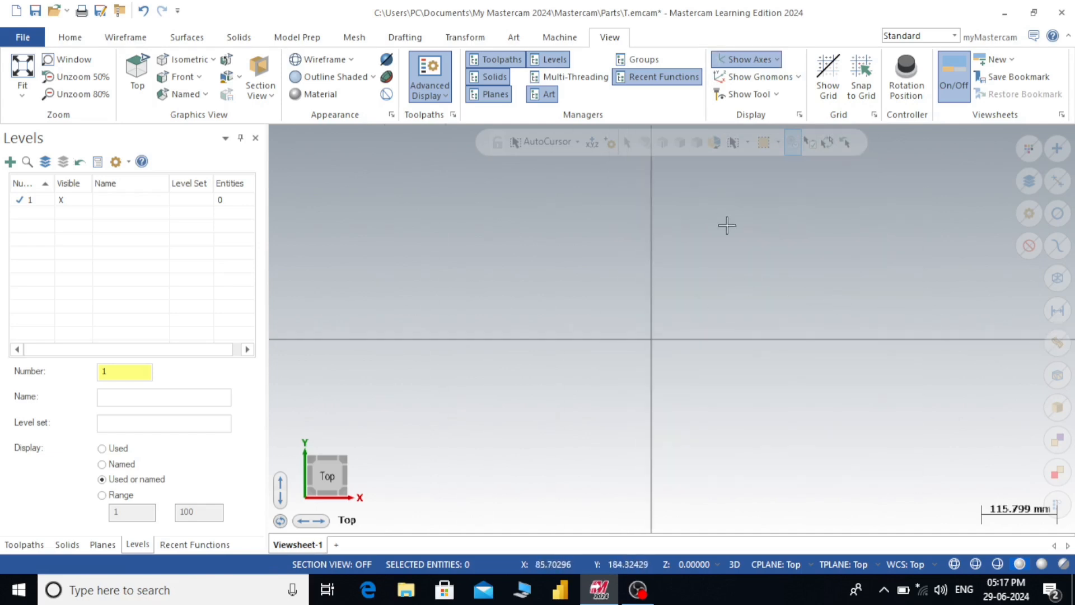
# Step: Create a 2 Points Circle Edge Point circle of about 158 mm radius, from the origin to a point up and to the right
pyautogui.click(124, 38)
pyautogui.click(385, 94)
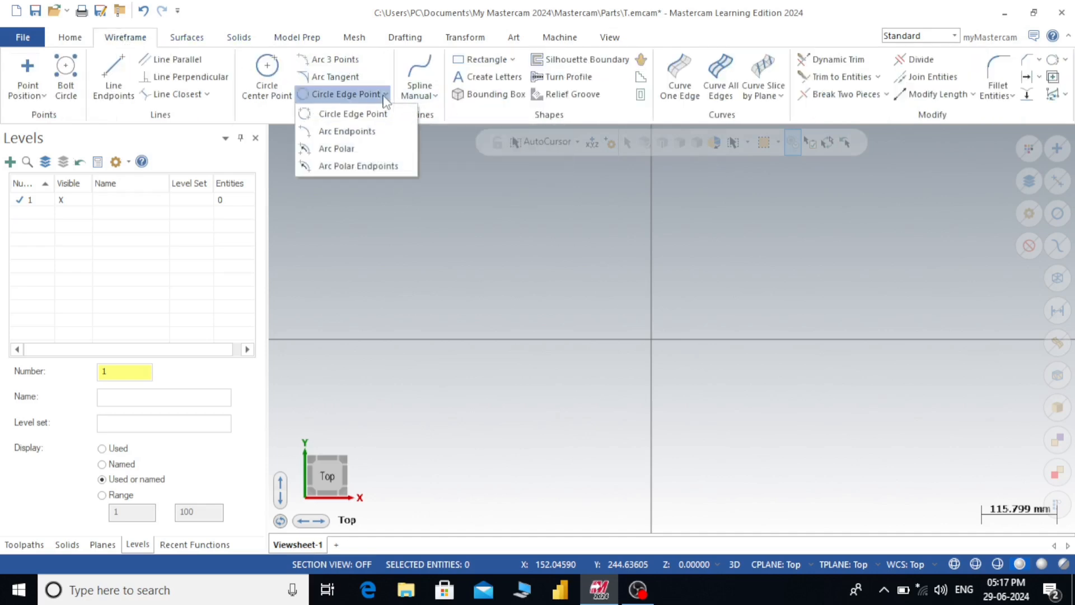
pyautogui.click(342, 115)
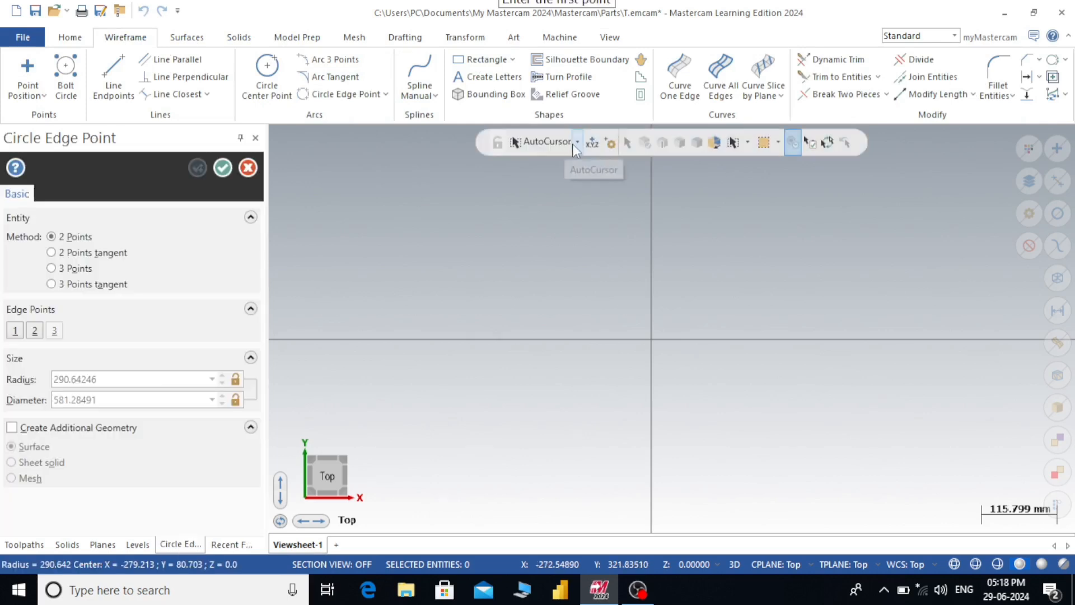
pyautogui.click(577, 142)
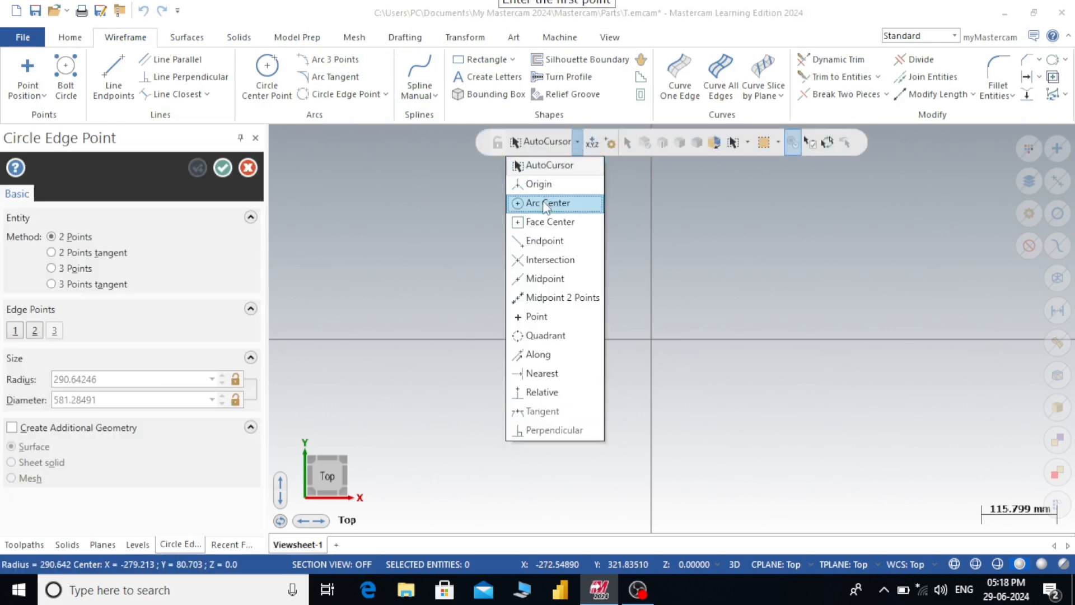
pyautogui.click(542, 185)
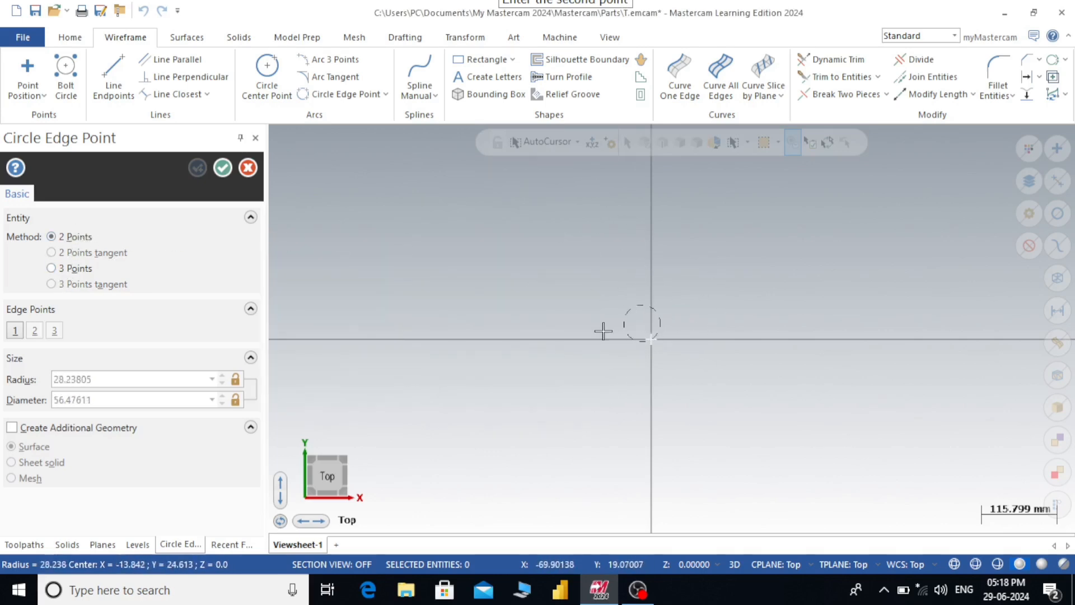
pyautogui.click(837, 252)
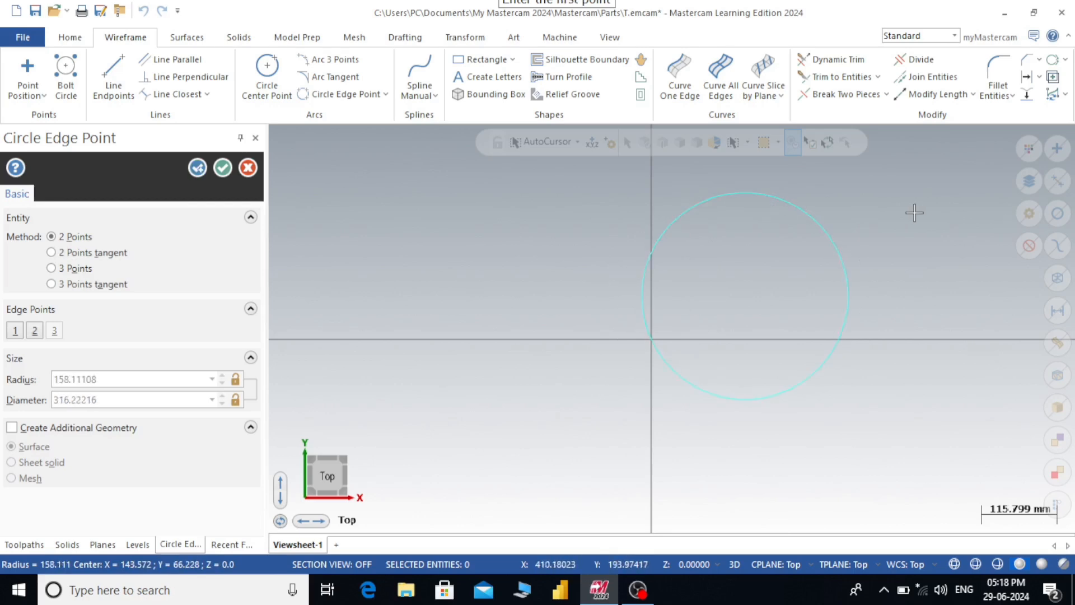
# Step: Create a Circle Center Point circle of about 126 mm radius to the upper left of the first circle, with Create Additional Geometry turned off
pyautogui.scroll(-2, 910, 212)
pyautogui.scroll(2, 900, 210)
pyautogui.scroll(3, 873, 194)
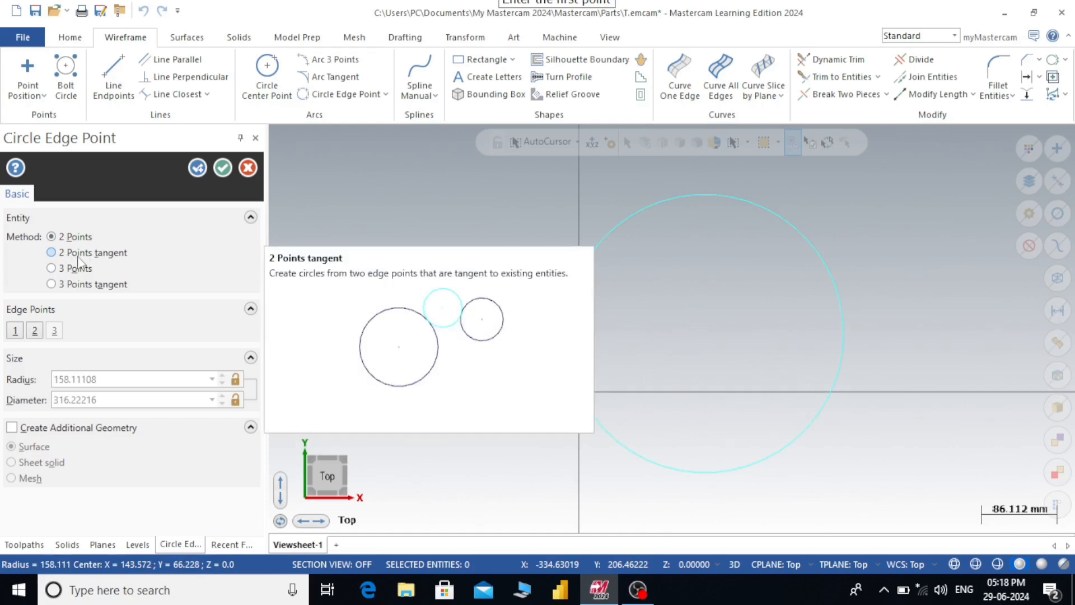
pyautogui.scroll(-1, 655, 224)
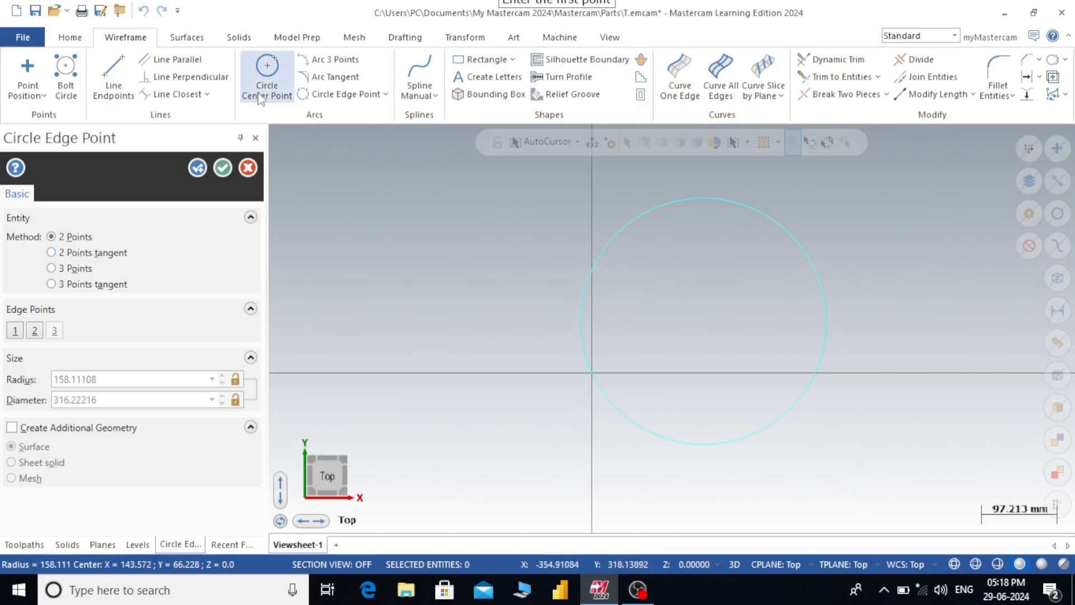
pyautogui.click(278, 68)
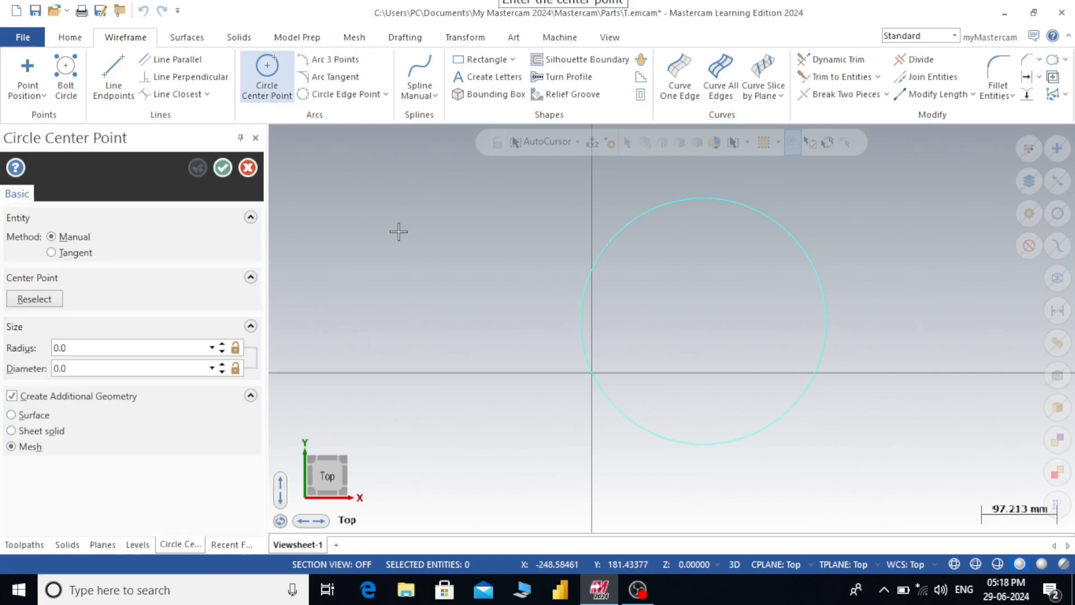
pyautogui.click(398, 230)
pyautogui.click(462, 303)
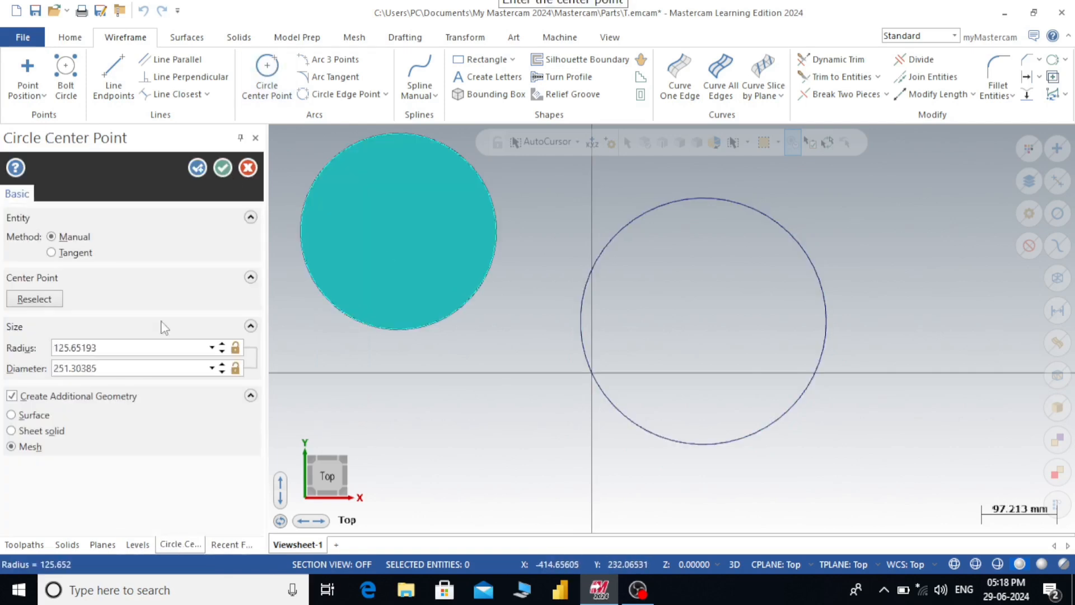
pyautogui.click(11, 396)
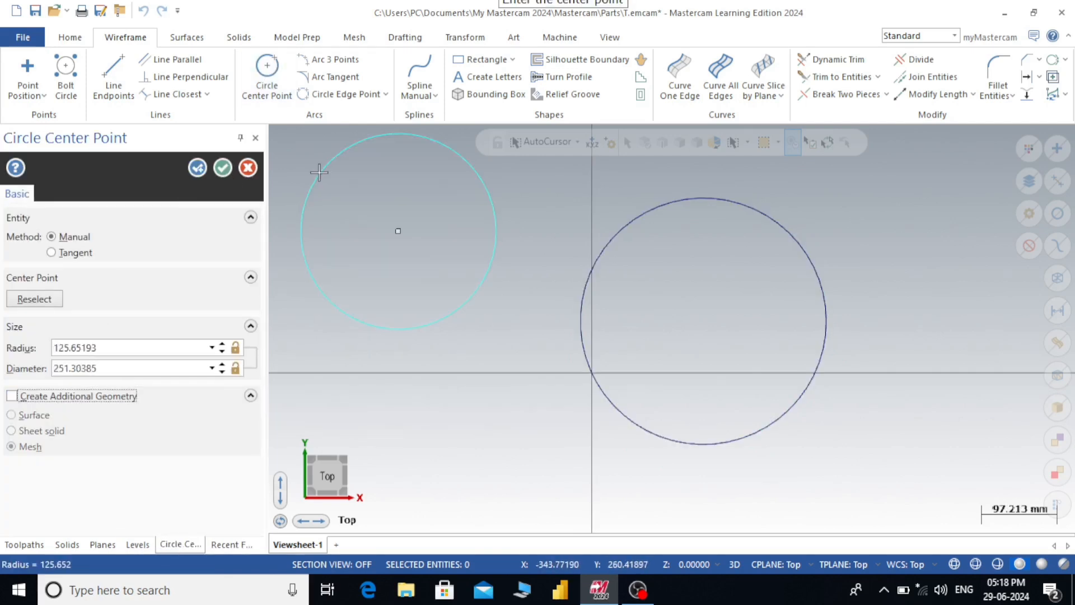
# Step: Accept the centre-point circle and create a 2 Points tangent Circle Edge Point circle of about 68 mm radius touching both existing circles
pyautogui.click(196, 169)
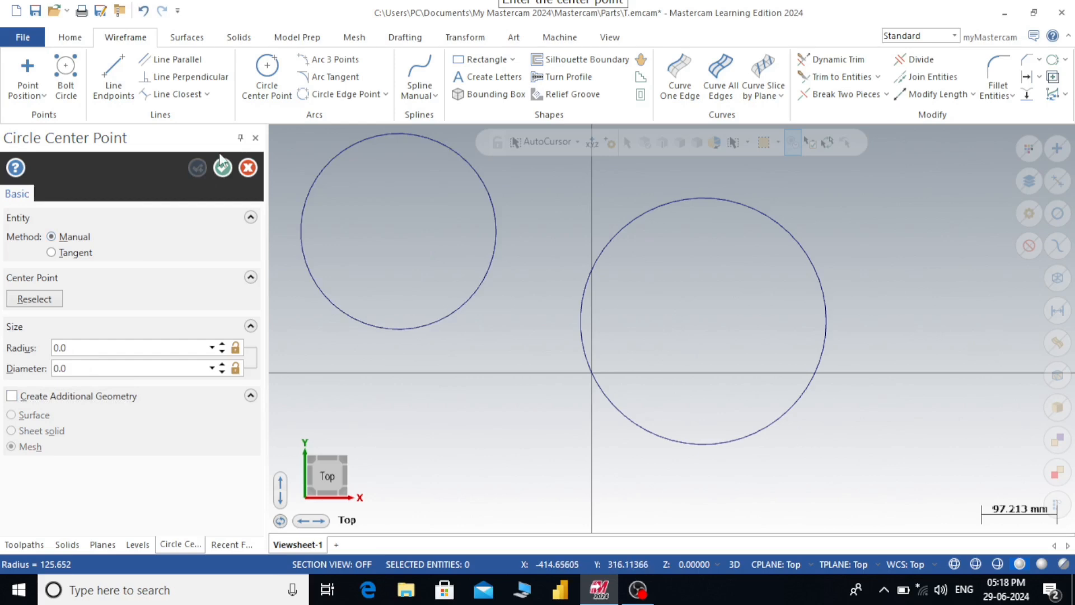
pyautogui.click(222, 167)
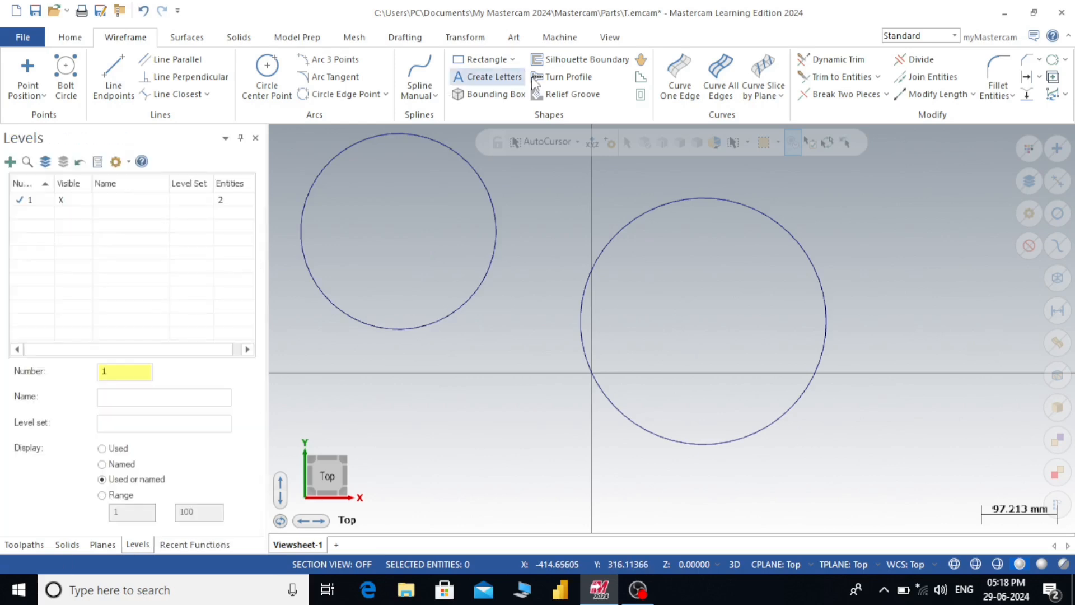
pyautogui.click(348, 95)
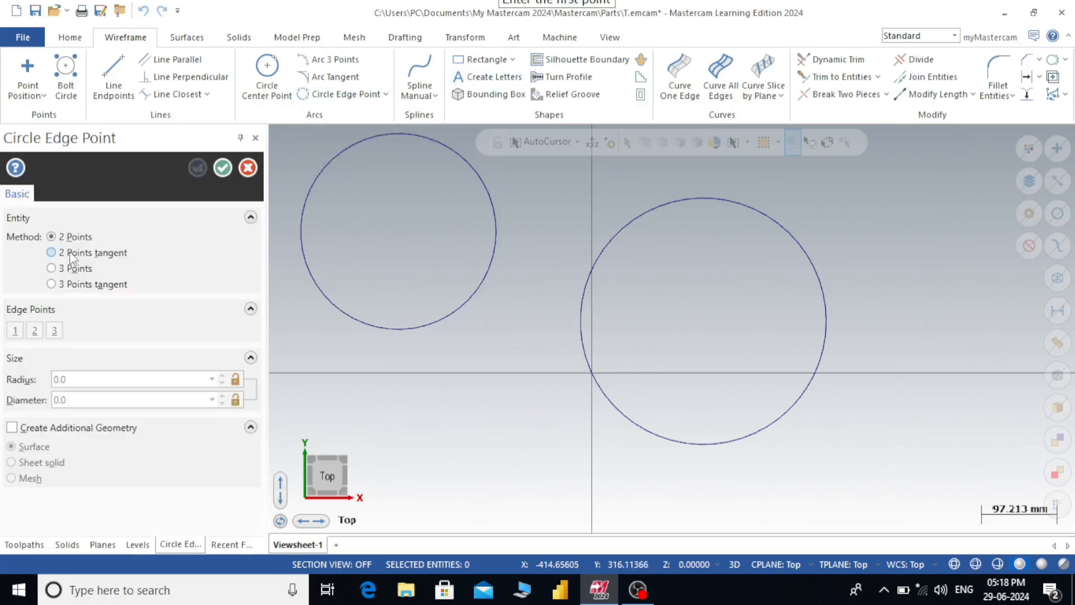
pyautogui.click(71, 257)
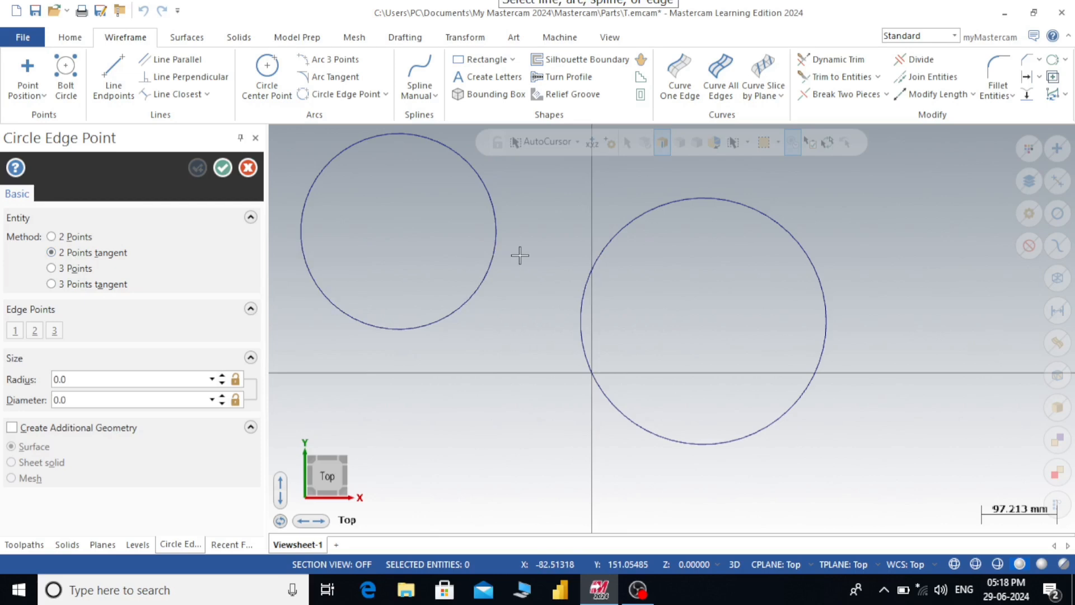
pyautogui.click(495, 253)
pyautogui.click(584, 279)
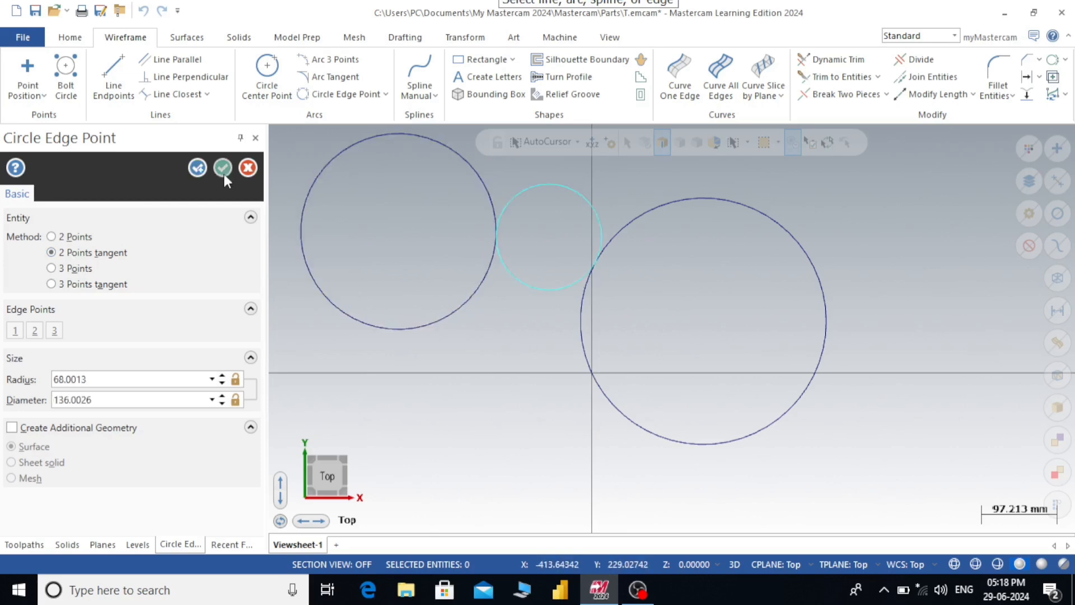
pyautogui.click(199, 167)
# Step: Create a 3 Points Circle Edge Point circle of about 459 mm radius through the centres of the three existing circles
pyautogui.click(73, 268)
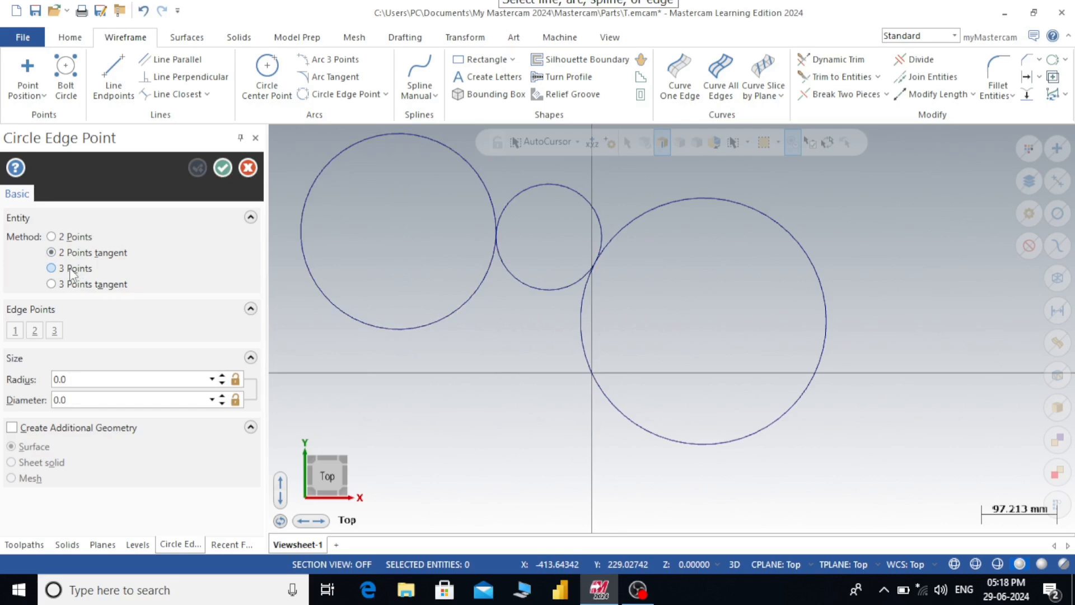
pyautogui.scroll(-2, 421, 239)
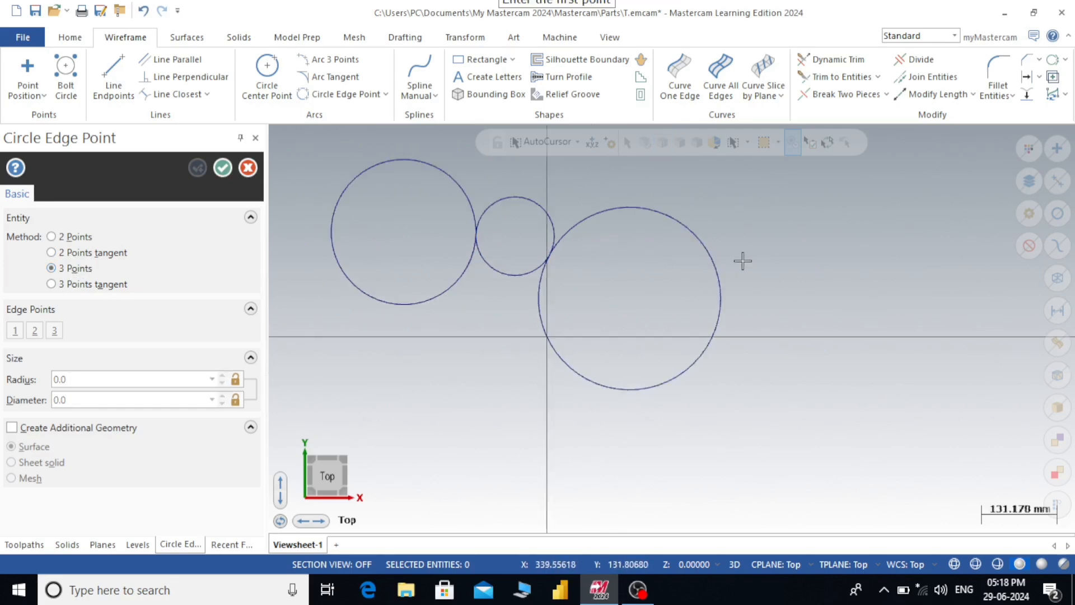
pyautogui.scroll(2, 743, 260)
pyautogui.scroll(-1, 806, 250)
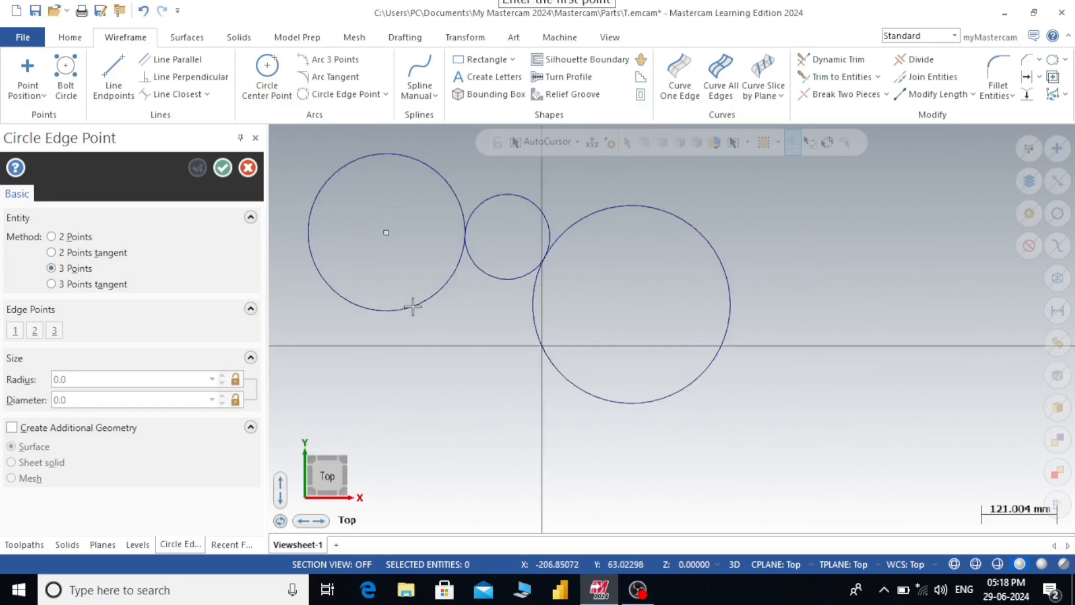
pyautogui.click(388, 234)
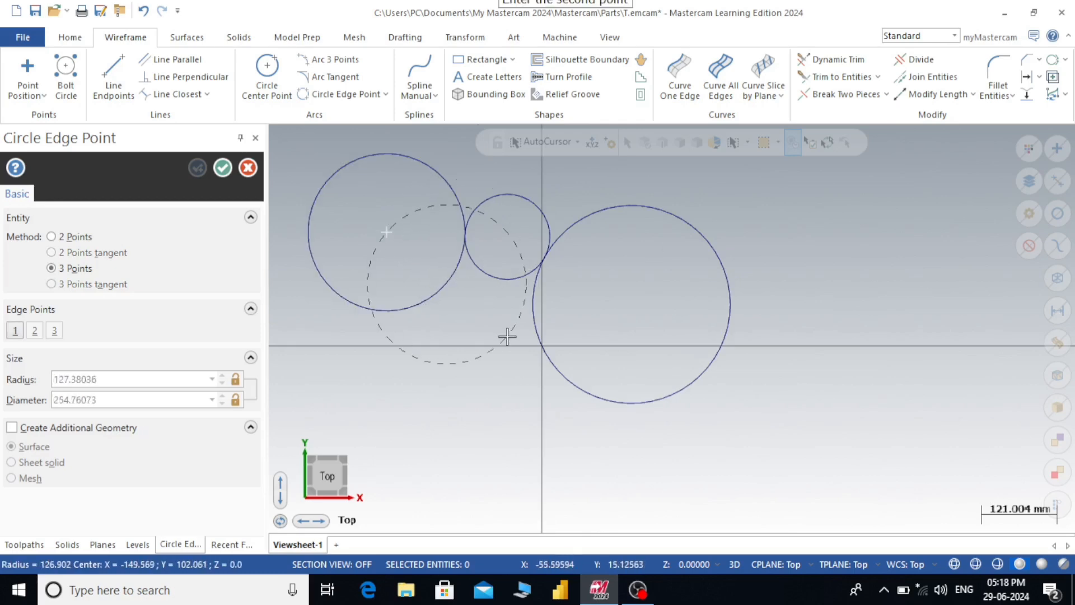
pyautogui.click(512, 236)
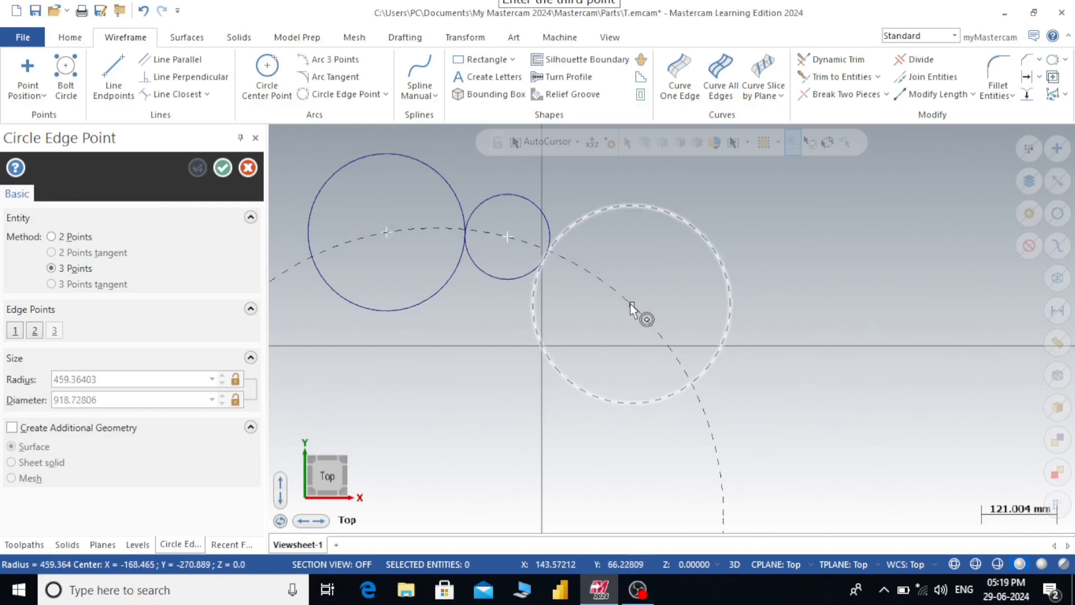
pyautogui.click(630, 304)
pyautogui.scroll(-3, 896, 228)
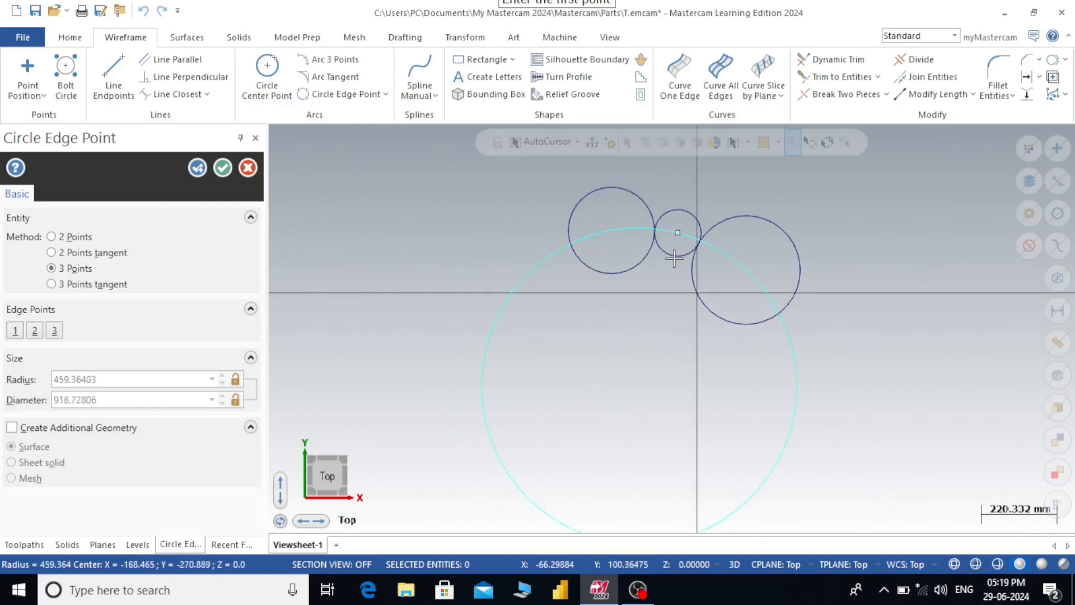
pyautogui.scroll(2, 674, 259)
pyautogui.scroll(-1, 711, 257)
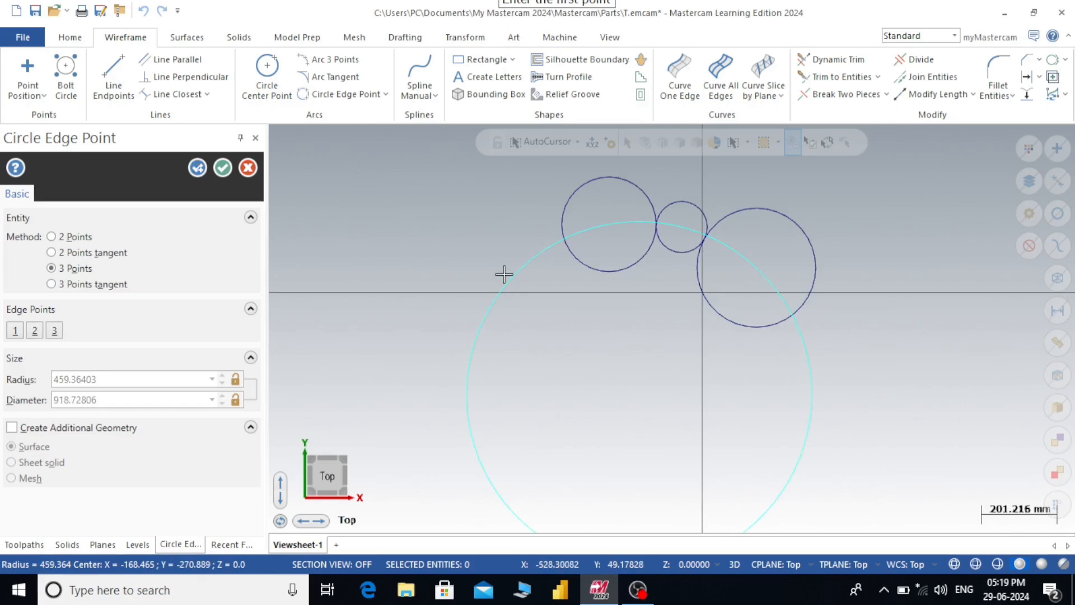
# Step: Create a 3 Points tangent Circle Edge Point circle of about 91 mm radius, touching the three smaller circles from below
pyautogui.click(51, 284)
pyautogui.scroll(2, 722, 205)
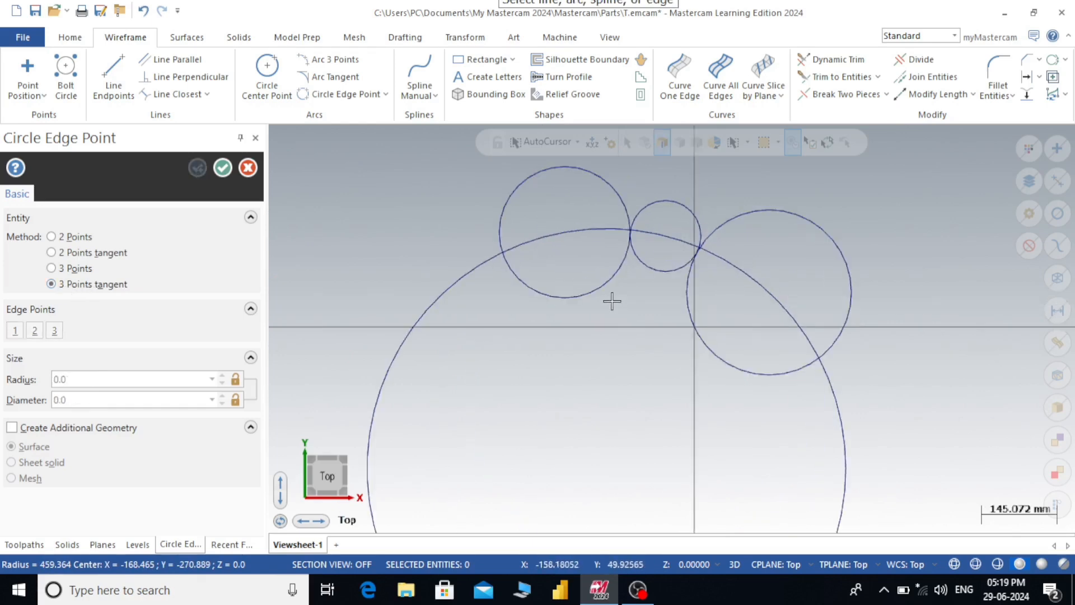
pyautogui.click(641, 278)
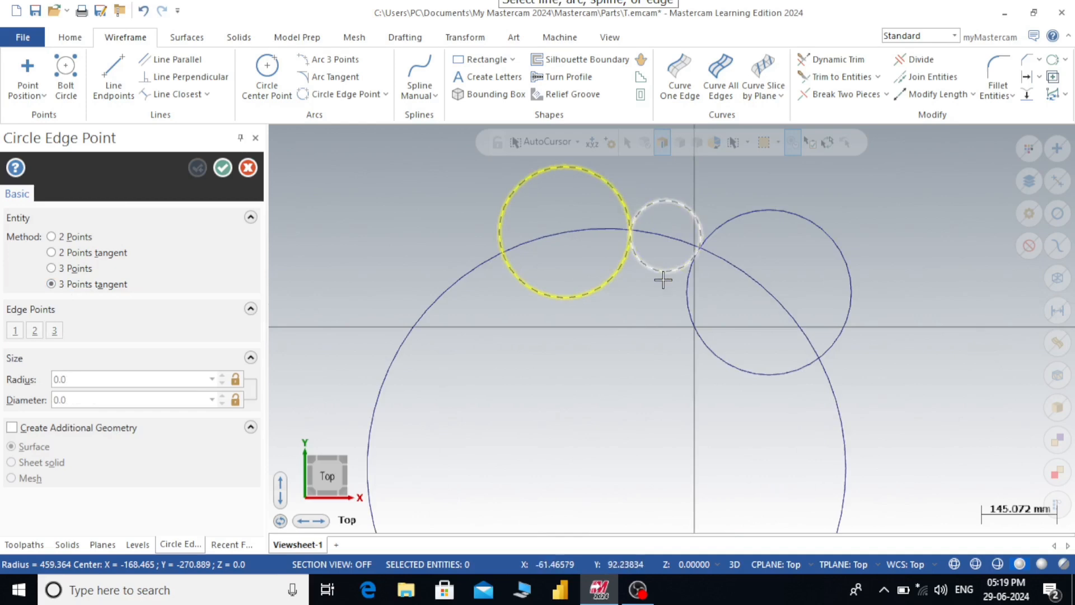
pyautogui.click(663, 280)
pyautogui.click(685, 306)
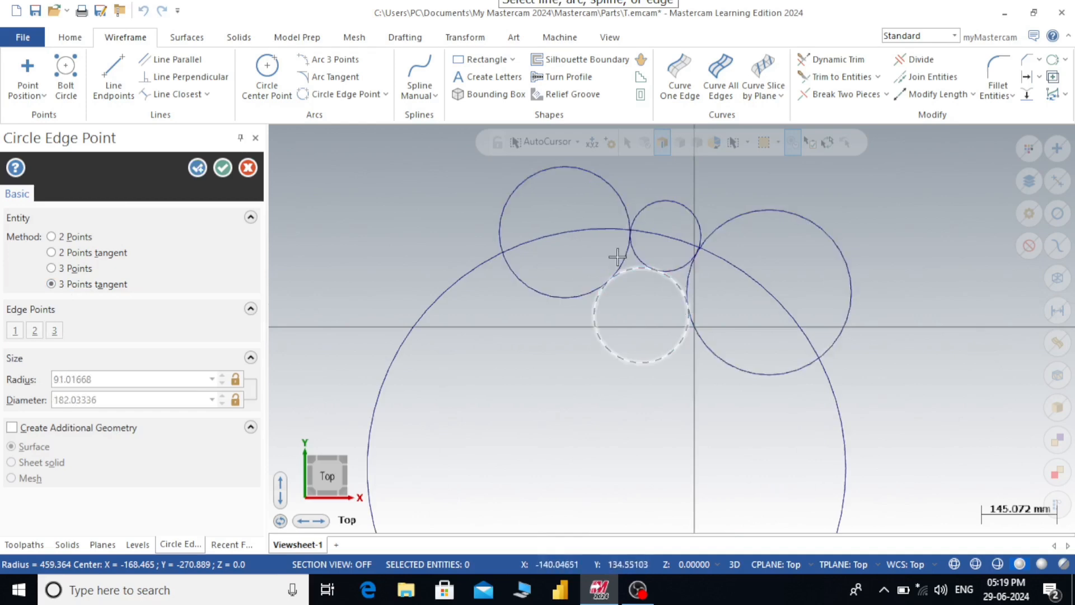
pyautogui.click(197, 167)
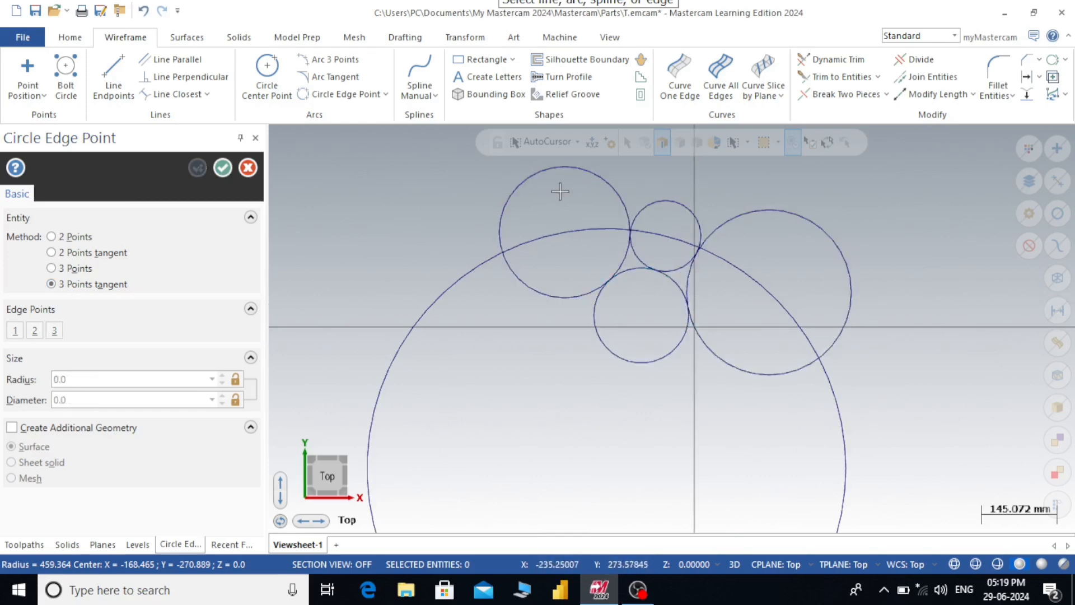
# Step: Delete all the circles in the drawing
pyautogui.scroll(-2, 557, 233)
pyautogui.scroll(-3, 541, 212)
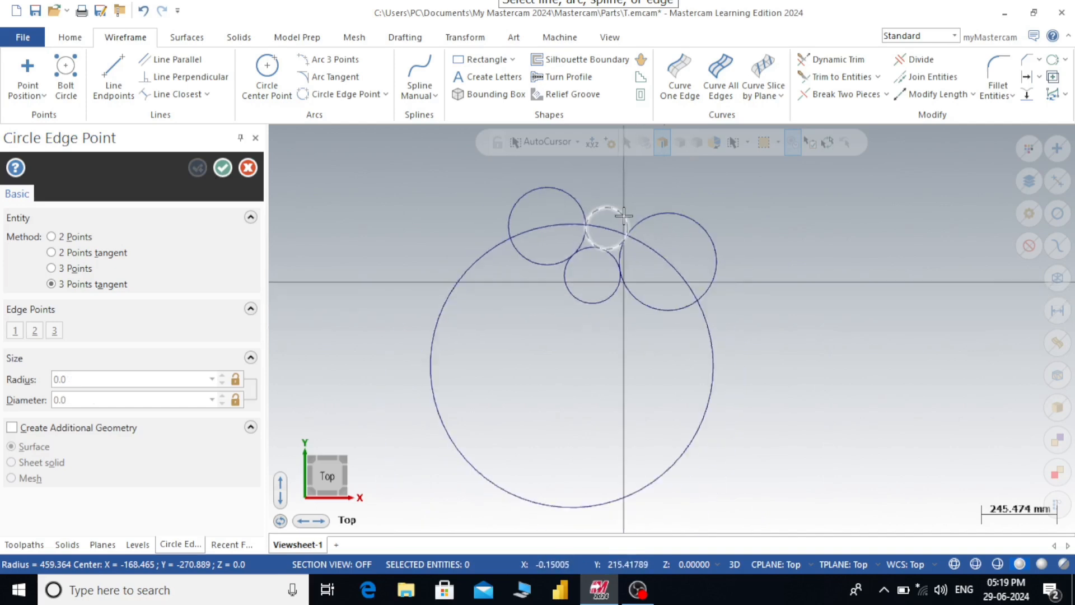
pyautogui.hotkey('ctrl', 'a')
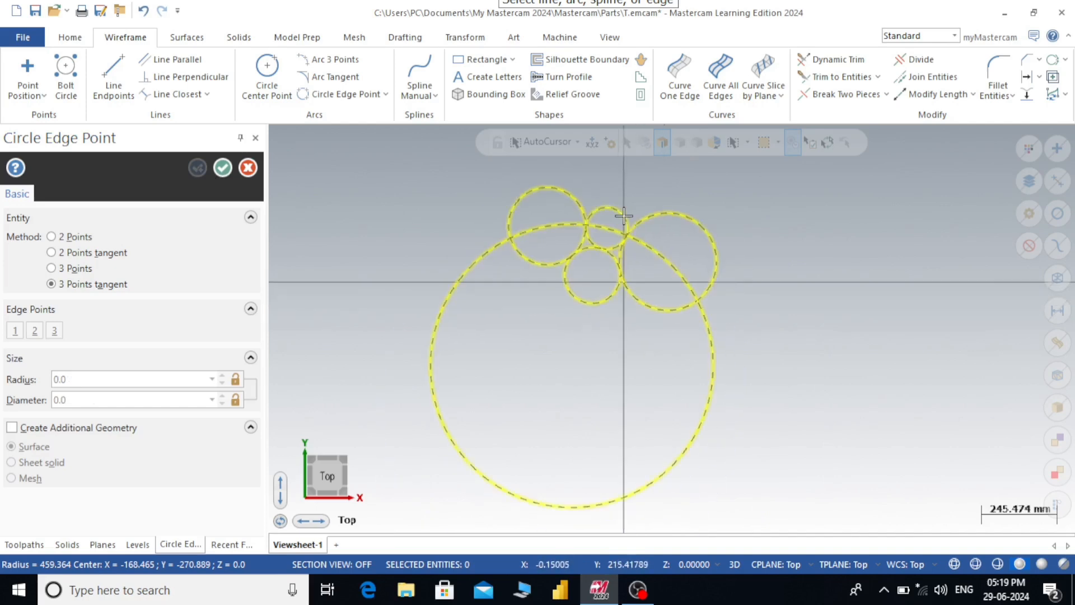
pyautogui.press('Delete')
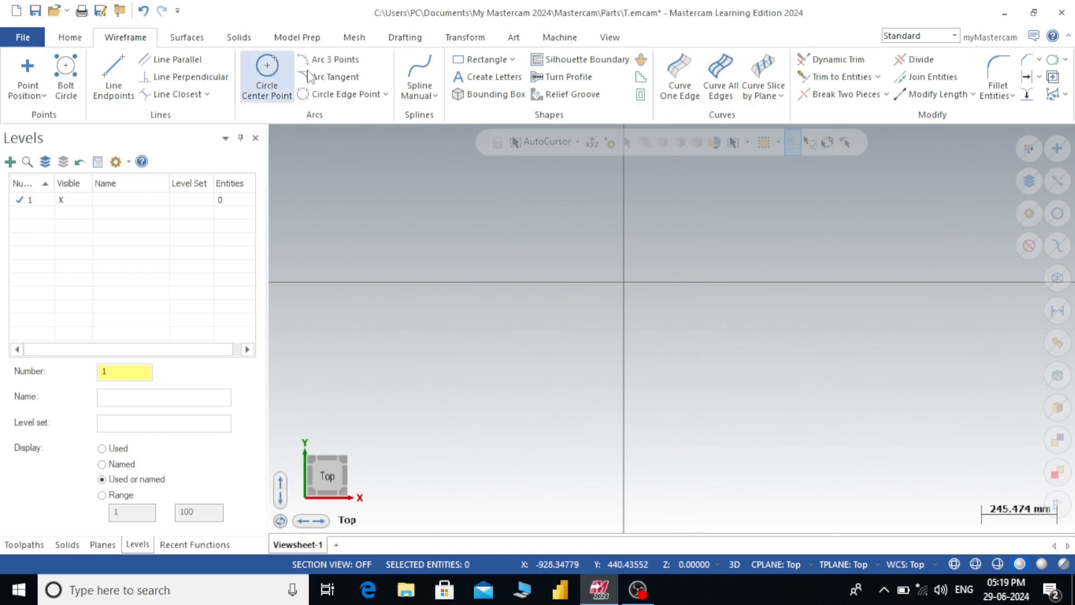
# Step: Draw a Manual Arc Endpoints arc of about 536 mm radius left of the origin, rising across the X axis and bulging upward
pyautogui.click(375, 96)
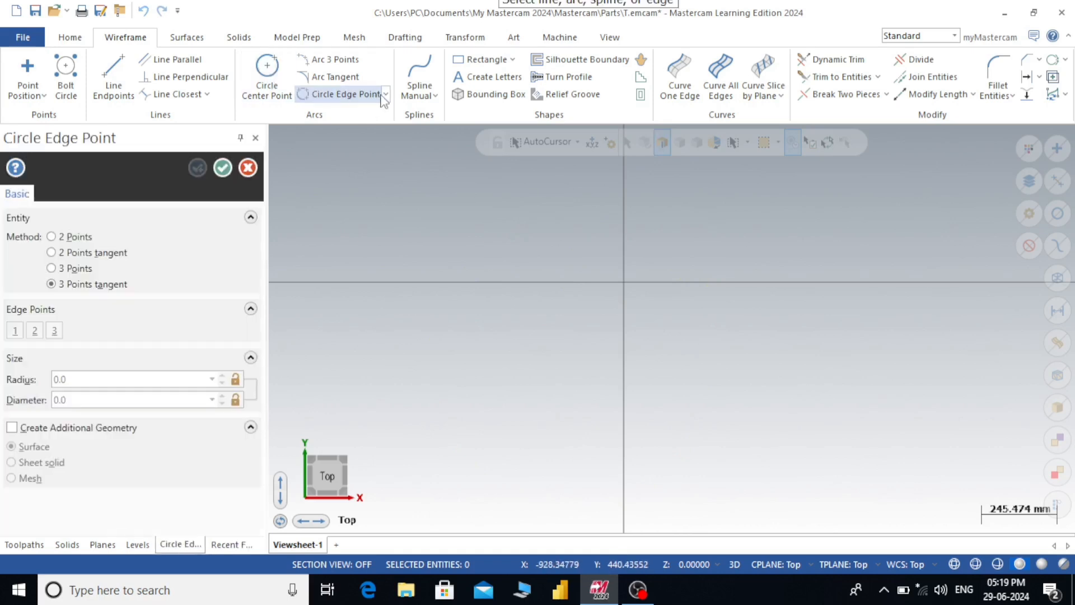
pyautogui.click(386, 94)
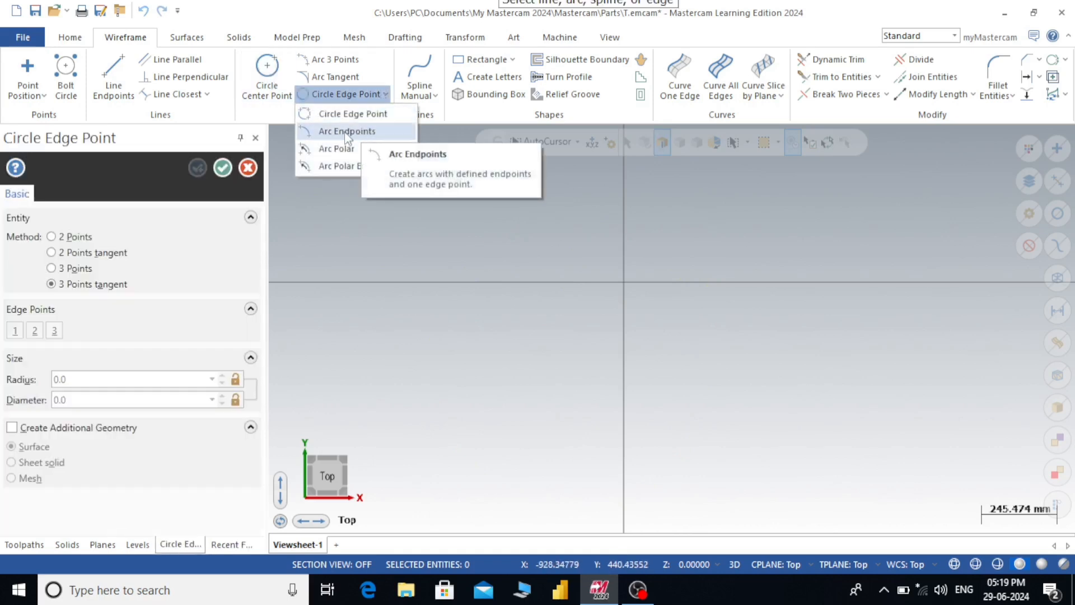
pyautogui.press('Escape')
pyautogui.press('Escape')
pyautogui.click(411, 298)
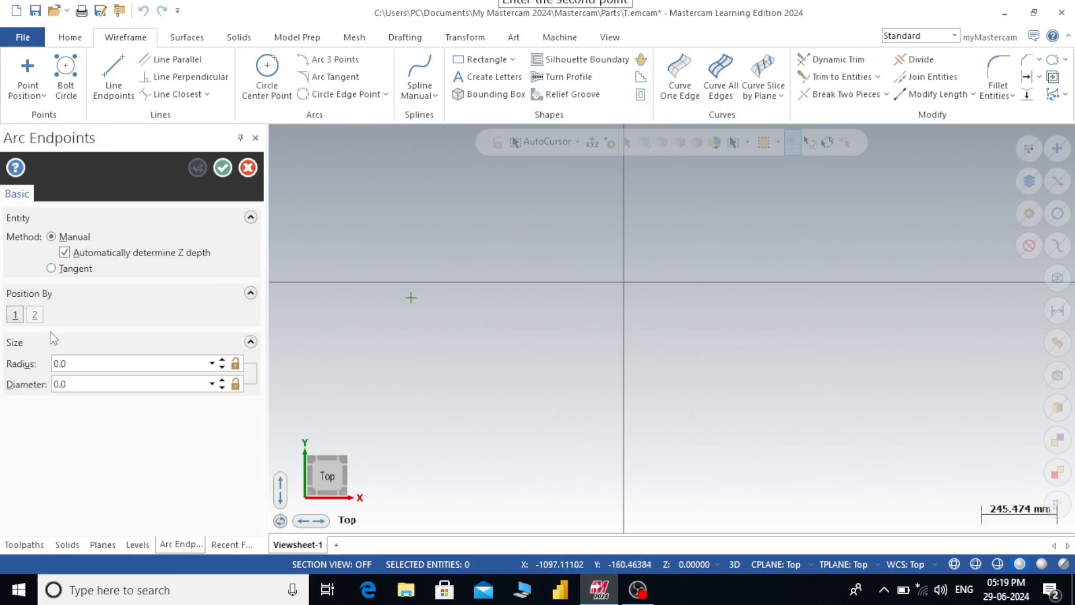
pyautogui.click(601, 215)
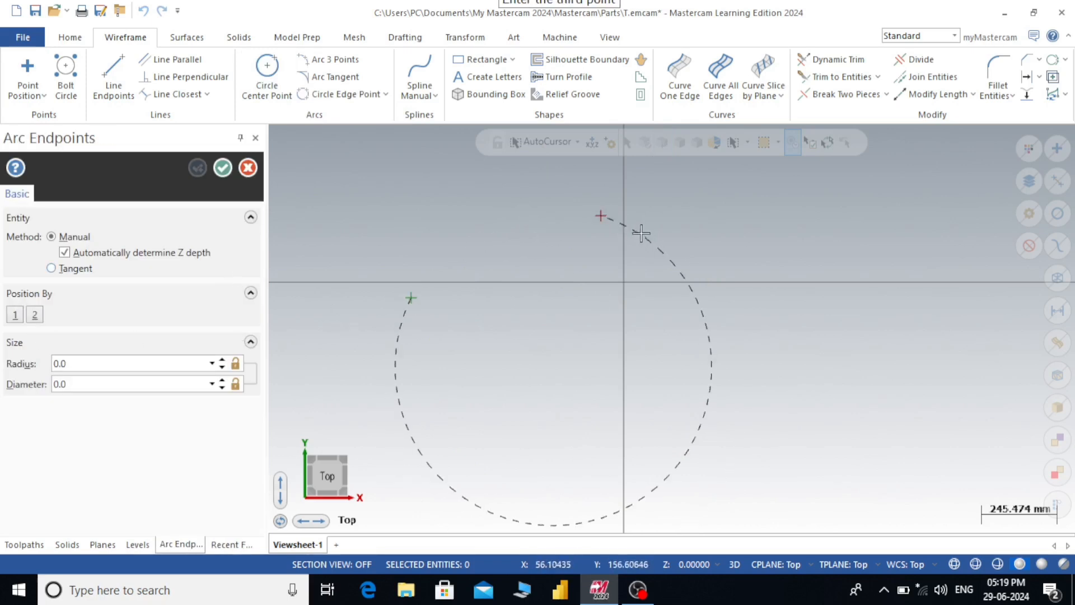
pyautogui.click(487, 224)
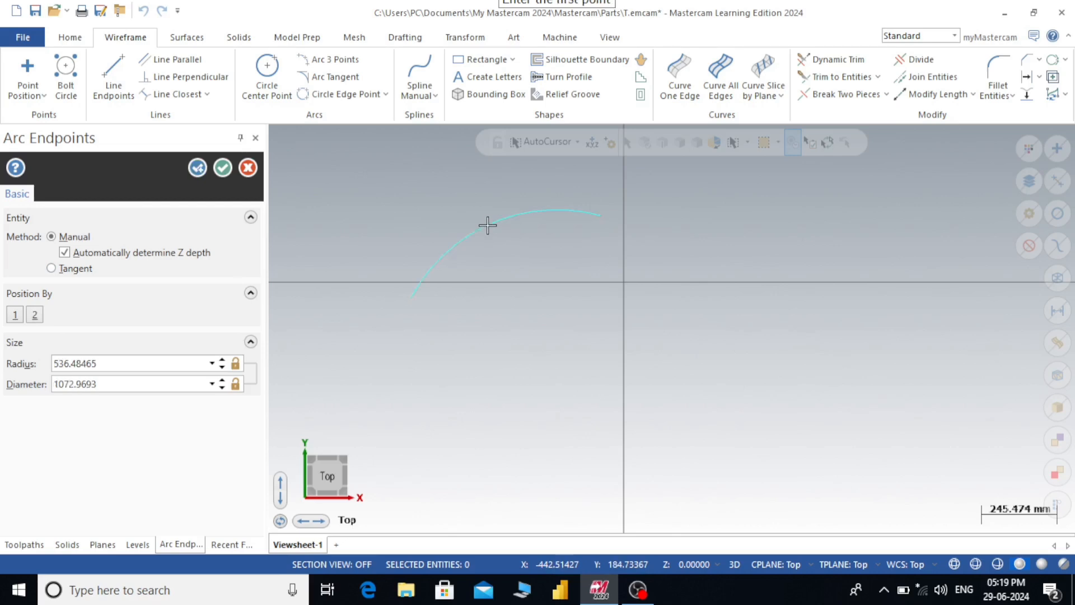
# Step: Set the endpoints arc's diameter to 1000 mm and accept it
pyautogui.click(105, 388)
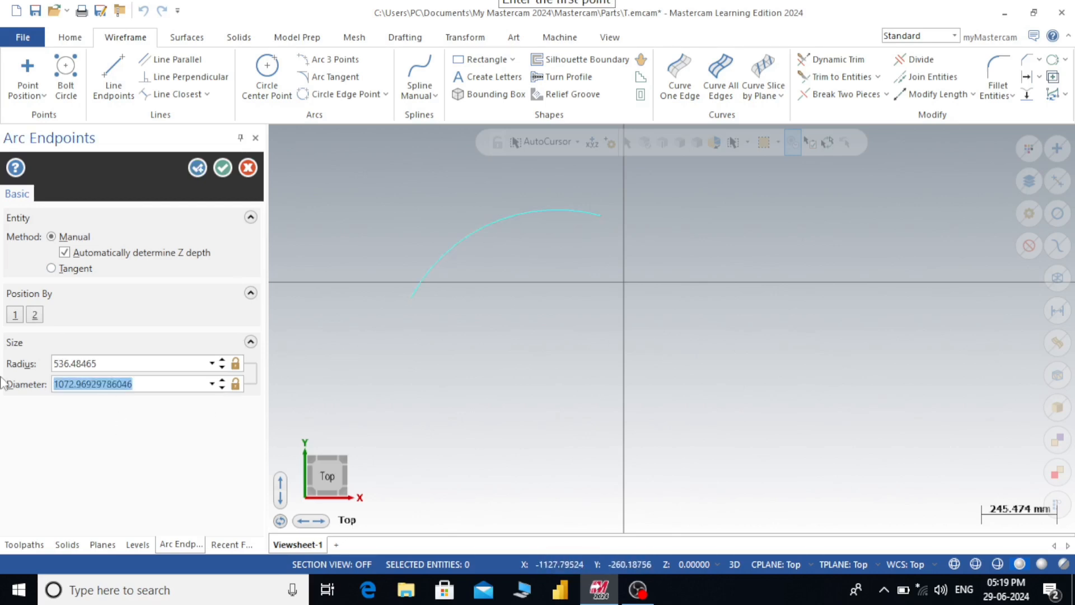
pyautogui.write('1000')
pyautogui.press('Return')
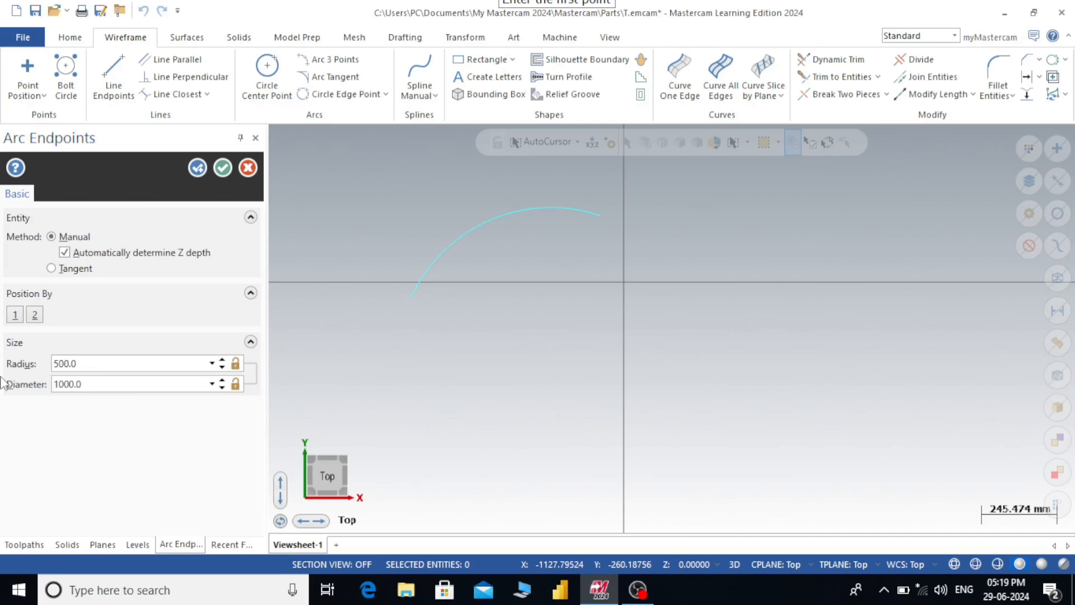
pyautogui.click(223, 168)
# Step: Create a Manual Arc Polar arc of about 371 mm radius centred to the lower right of the origin, from about 142.3° to 40°
pyautogui.click(385, 94)
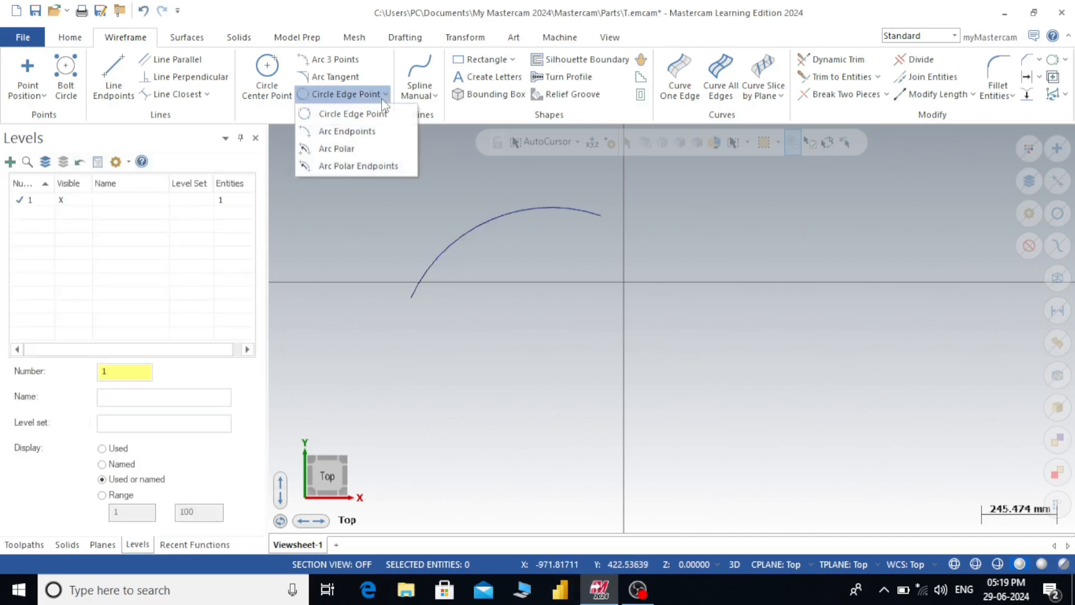
pyautogui.click(343, 149)
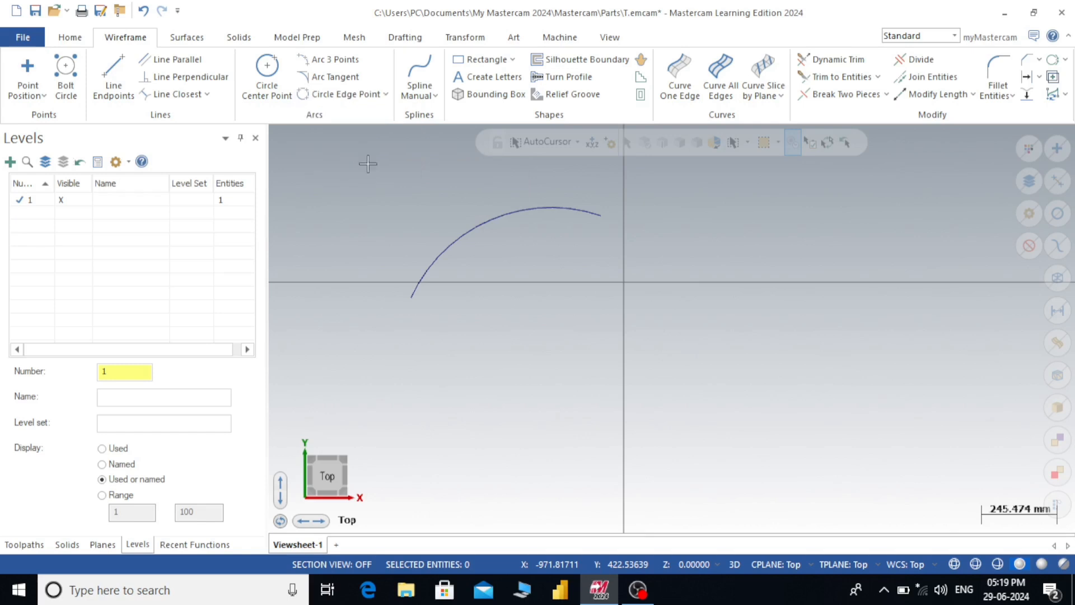
pyautogui.click(738, 425)
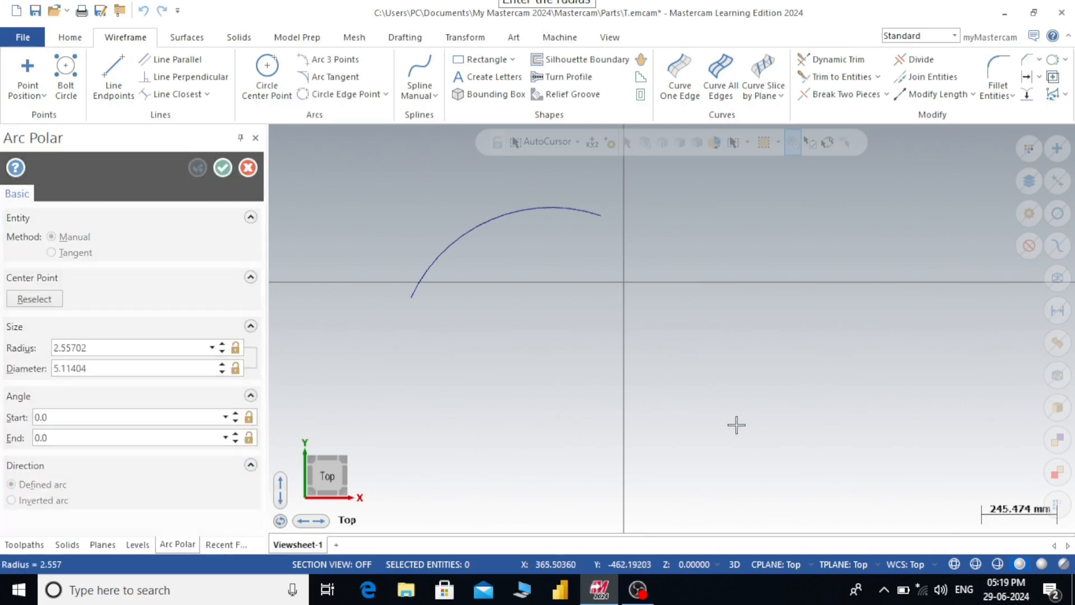
pyautogui.click(835, 364)
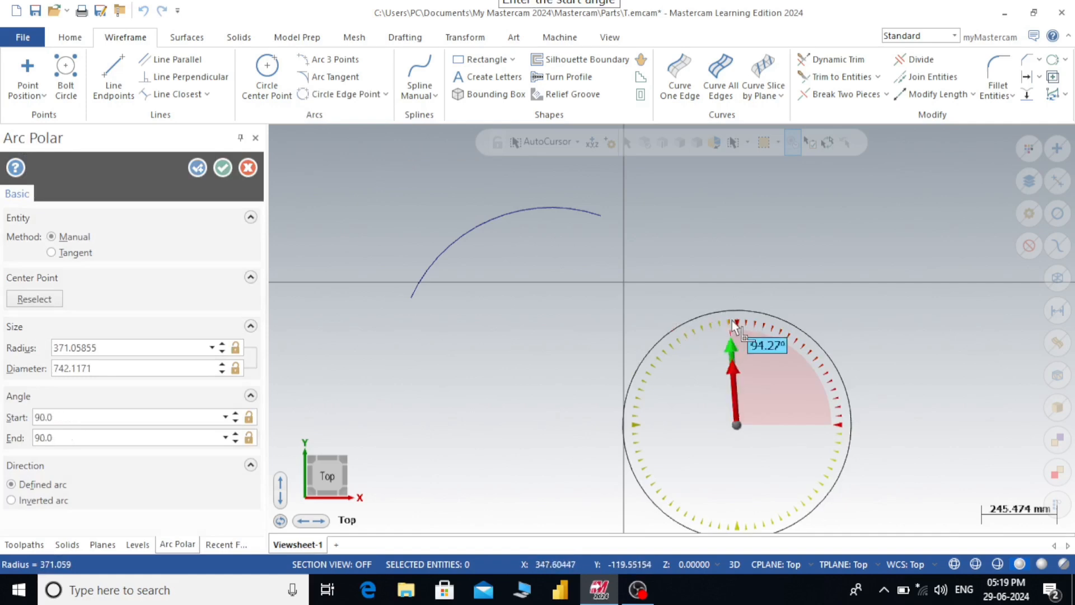
pyautogui.click(640, 351)
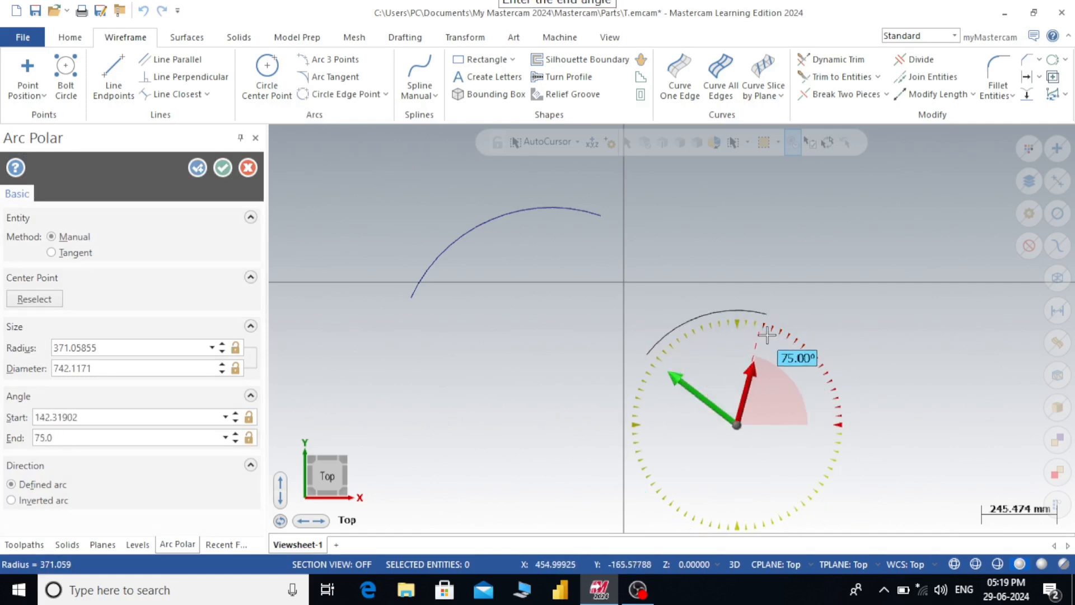
pyautogui.click(816, 363)
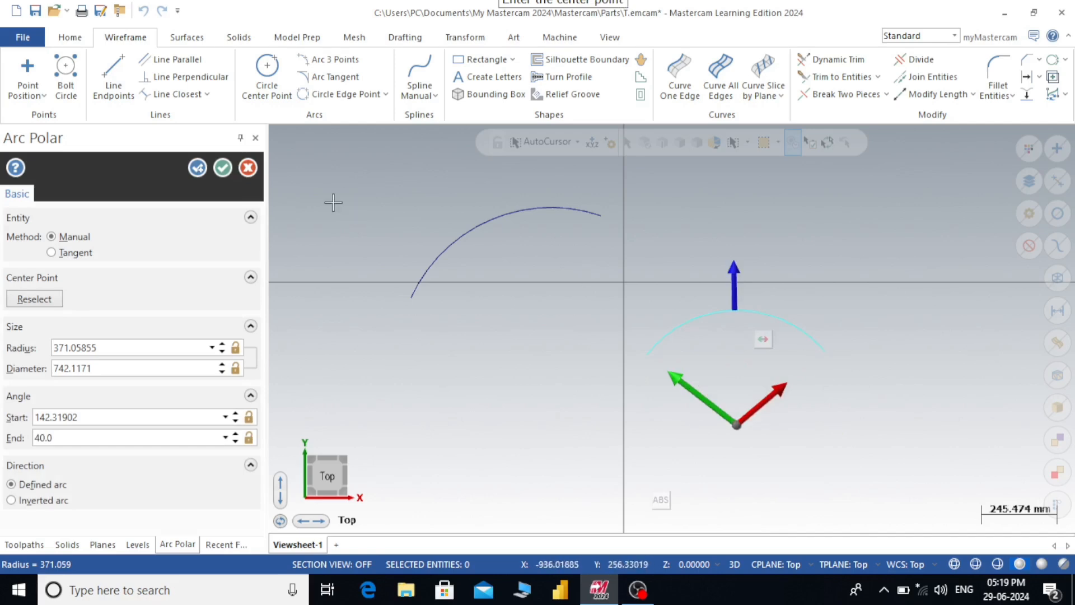
pyautogui.click(222, 167)
# Step: Create a second Manual Arc Polar arc of about 338 mm radius, centred lower left of the origin, starting at about 163.5° and bulging downward
pyautogui.scroll(-2, 656, 259)
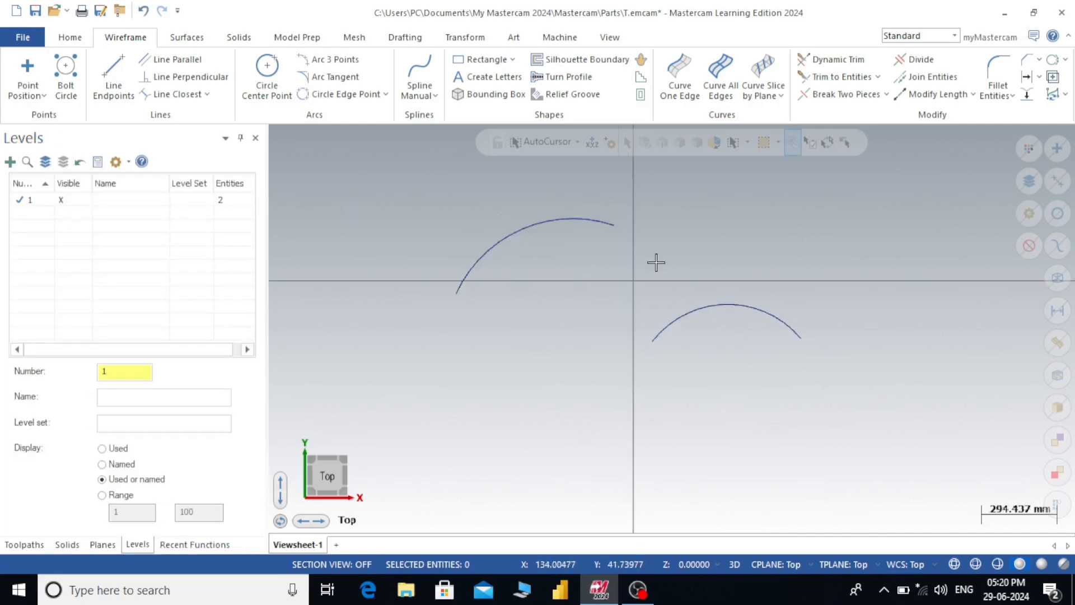
pyautogui.click(386, 94)
pyautogui.click(334, 151)
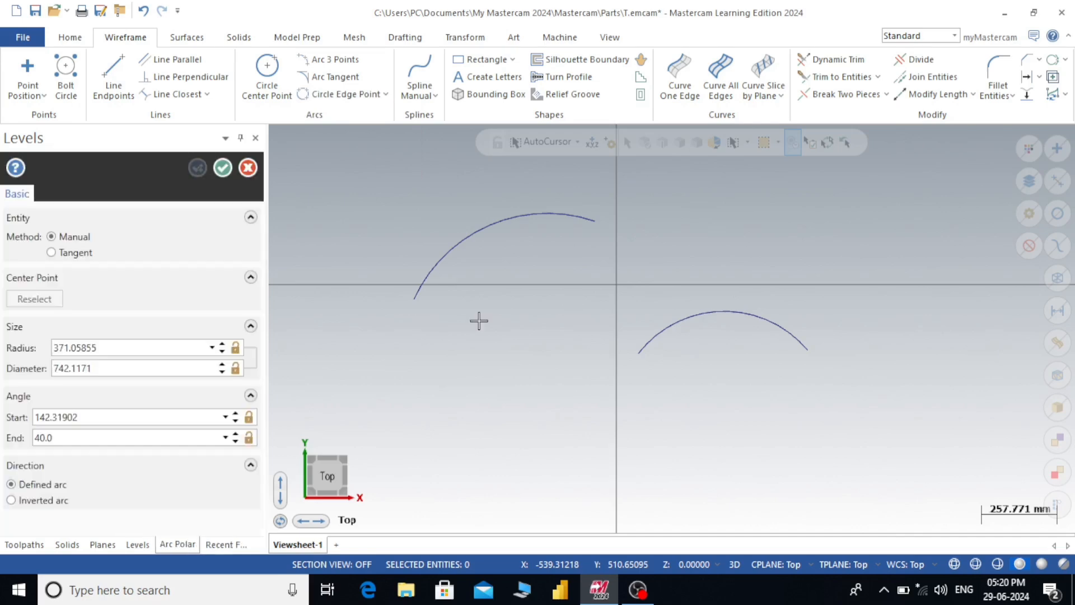
pyautogui.scroll(-1, 854, 204)
pyautogui.click(501, 398)
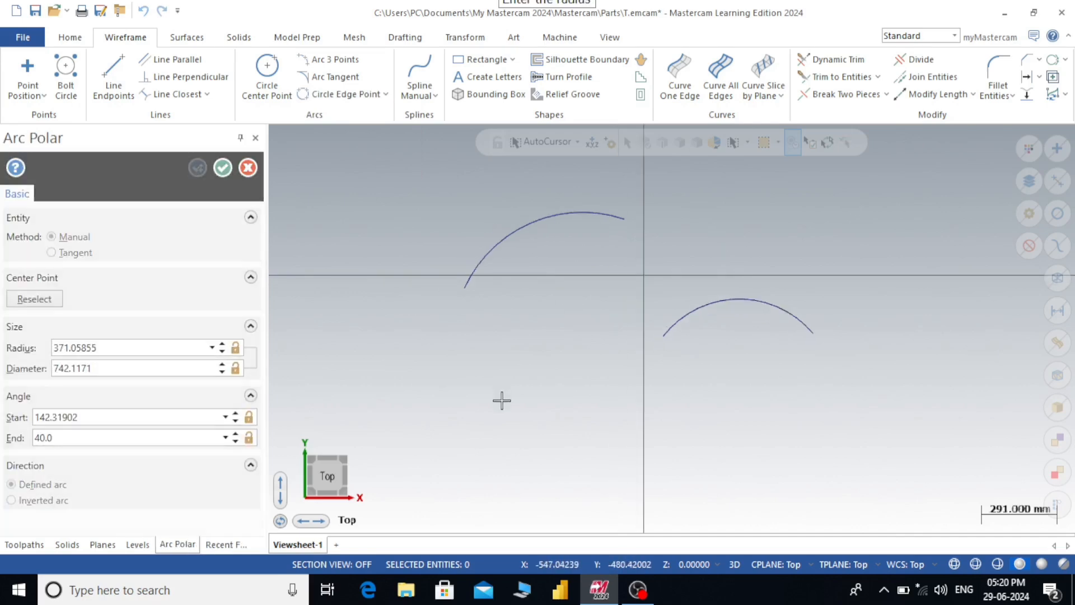
pyautogui.click(572, 348)
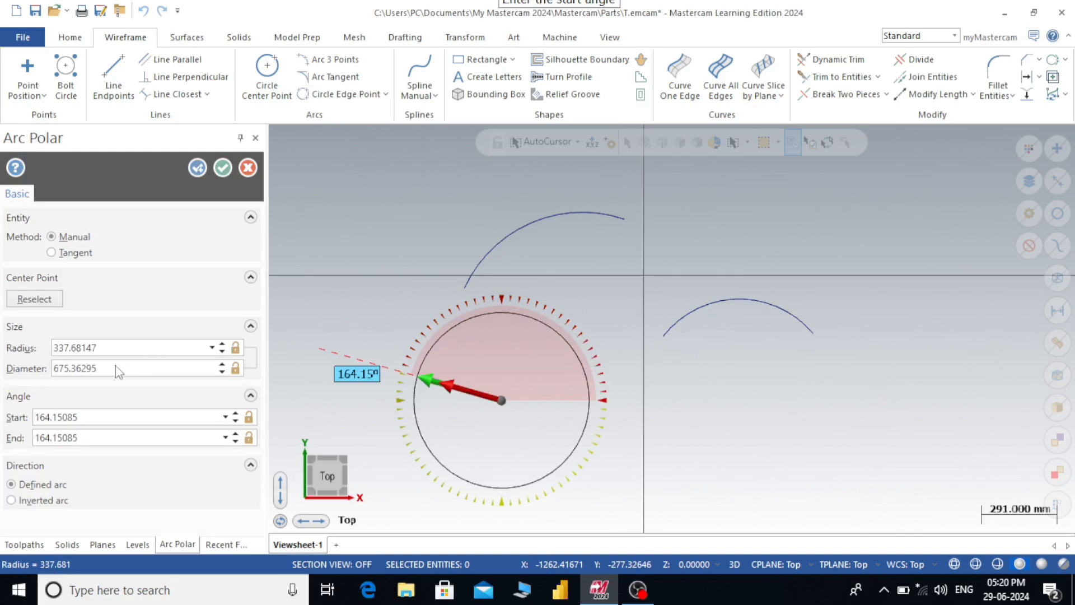
pyautogui.click(379, 363)
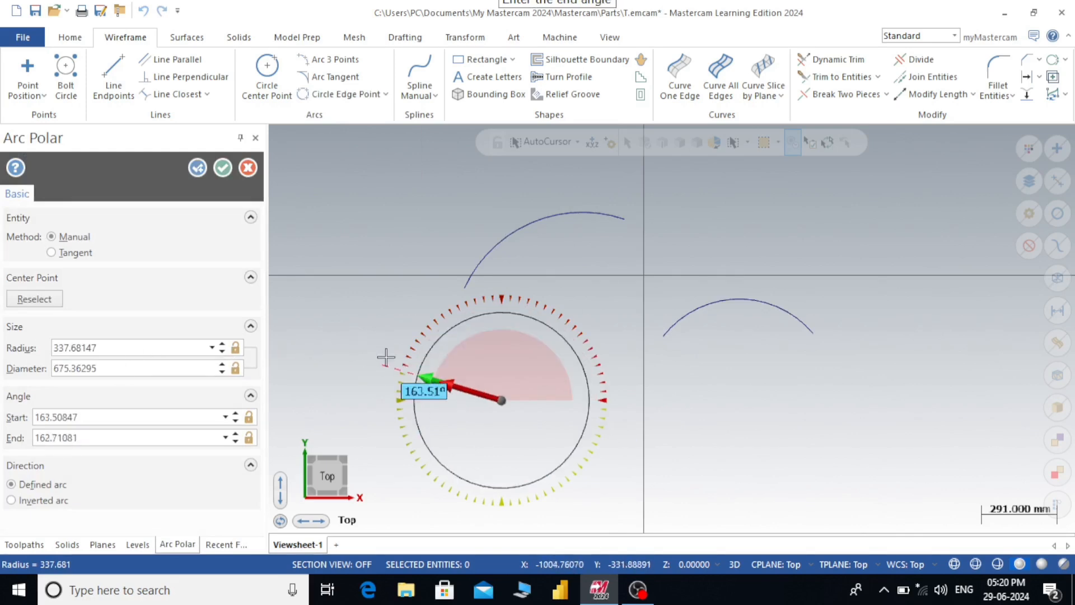
pyautogui.click(568, 408)
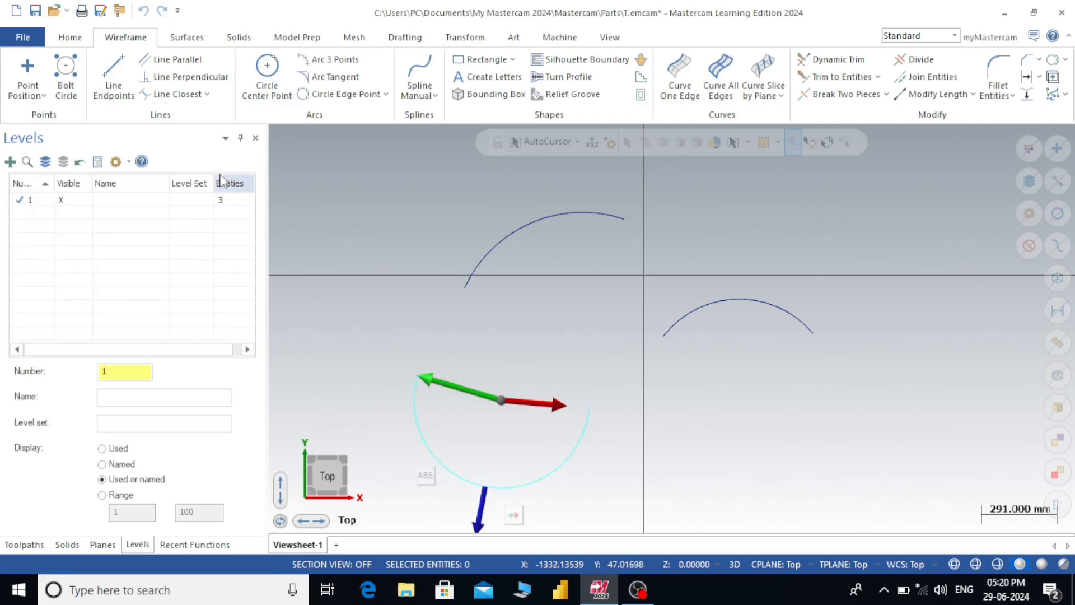
pyautogui.scroll(-1, 489, 275)
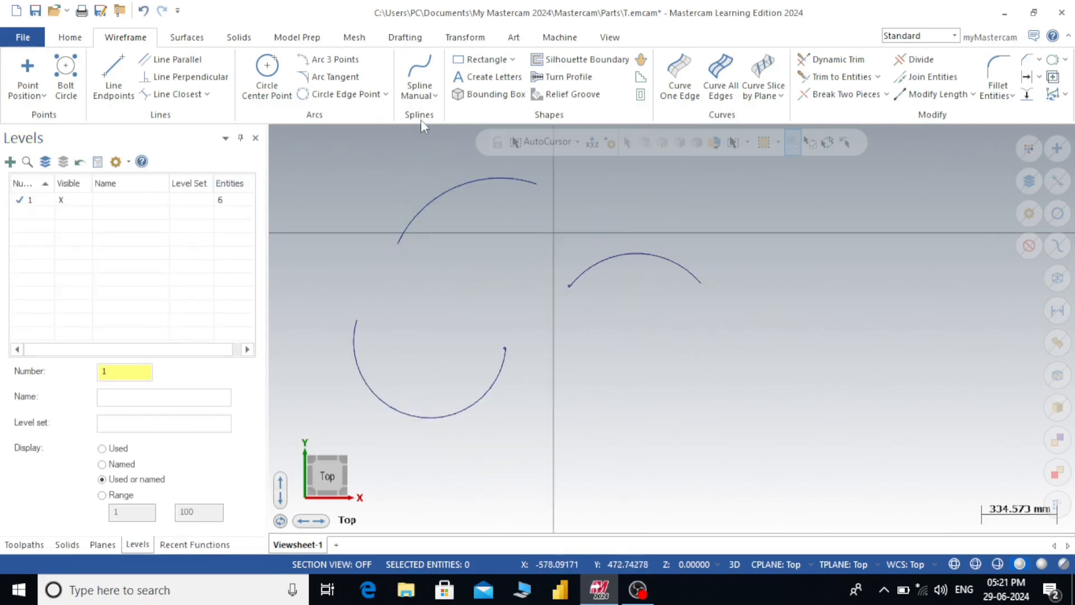
# Step: Create a Start point Arc Polar Endpoints circle of about 500 mm diameter at the upper-left arc's right end, with both angles at 0°
pyautogui.click(386, 94)
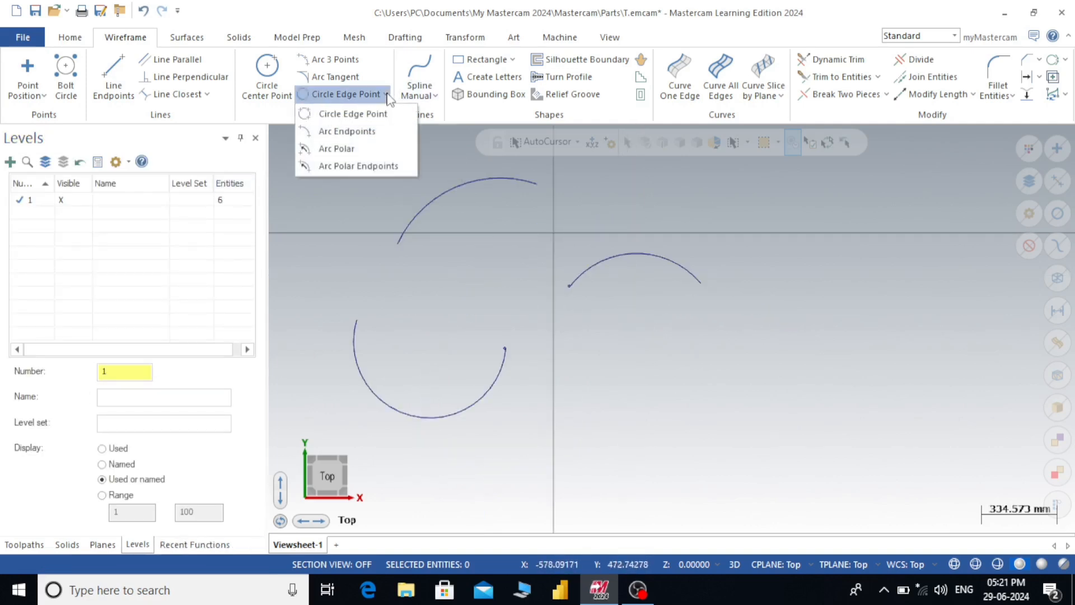
pyautogui.click(356, 166)
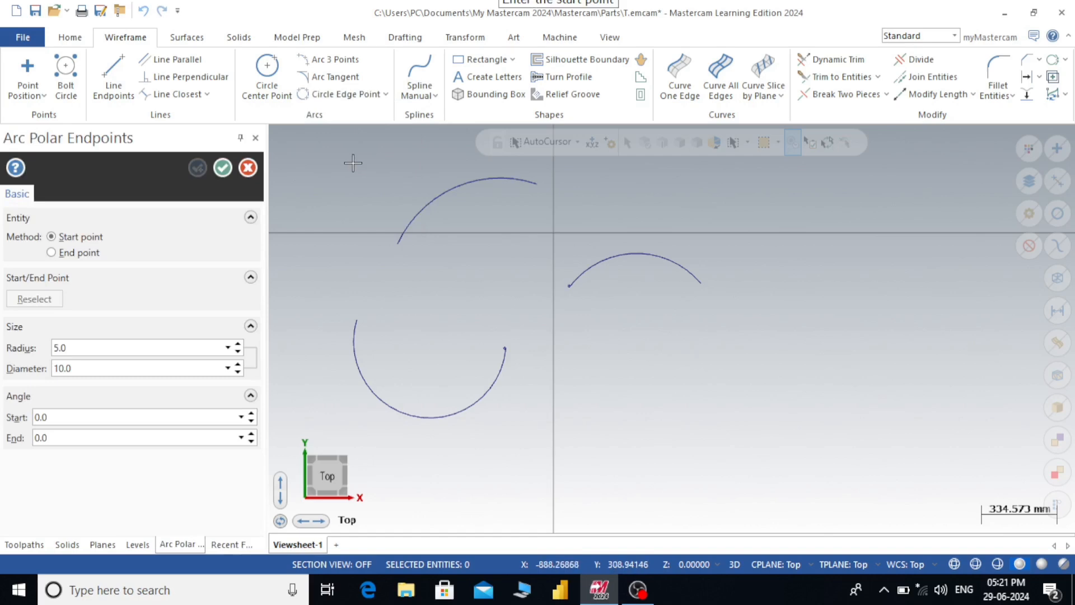
pyautogui.scroll(1, 492, 169)
pyautogui.scroll(5, 492, 170)
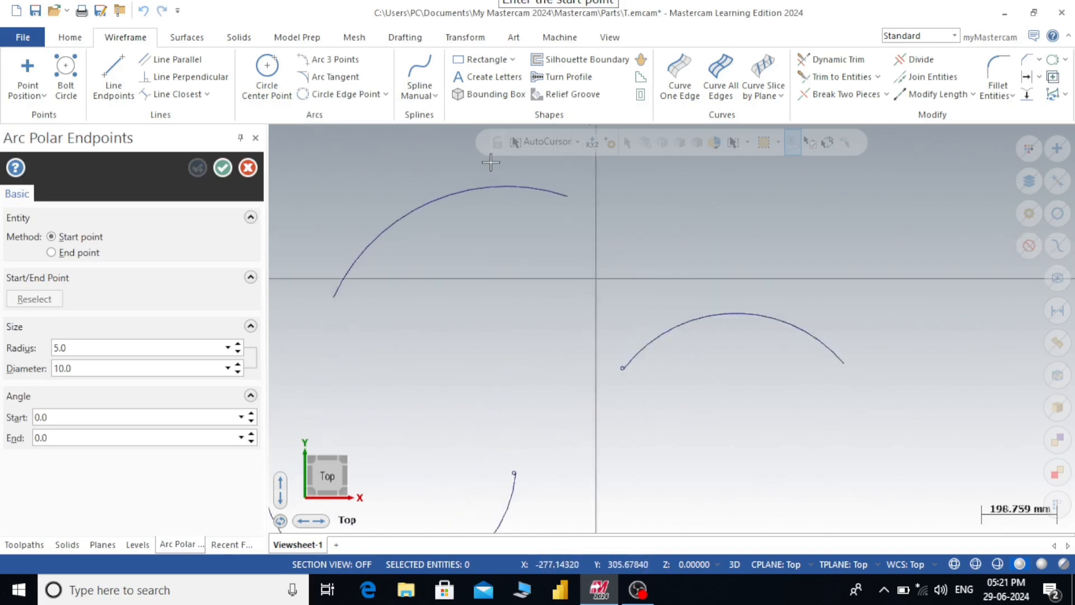
pyautogui.click(594, 207)
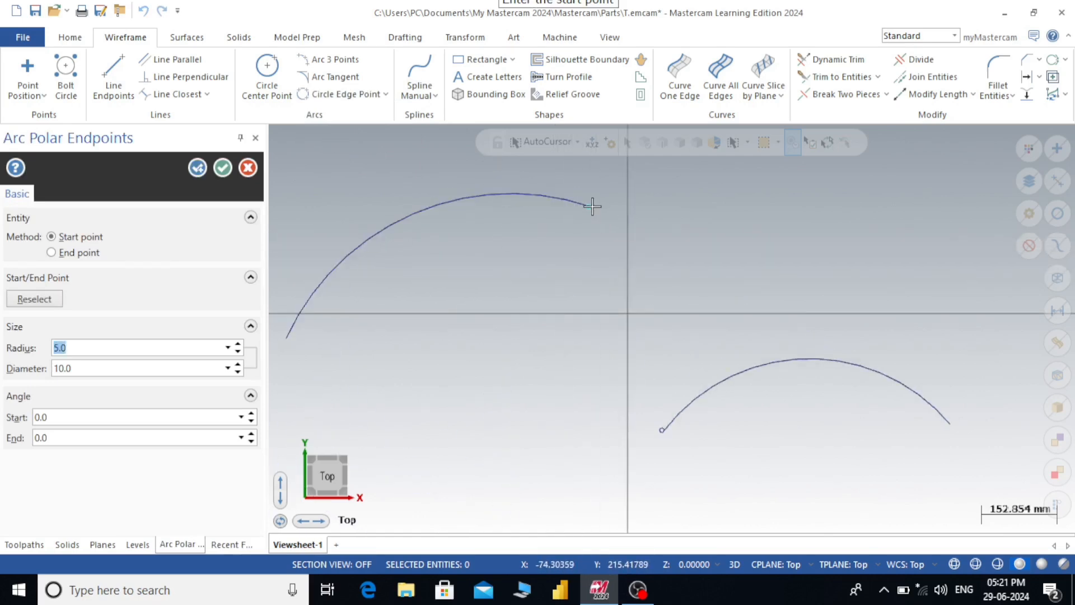
pyautogui.click(79, 370)
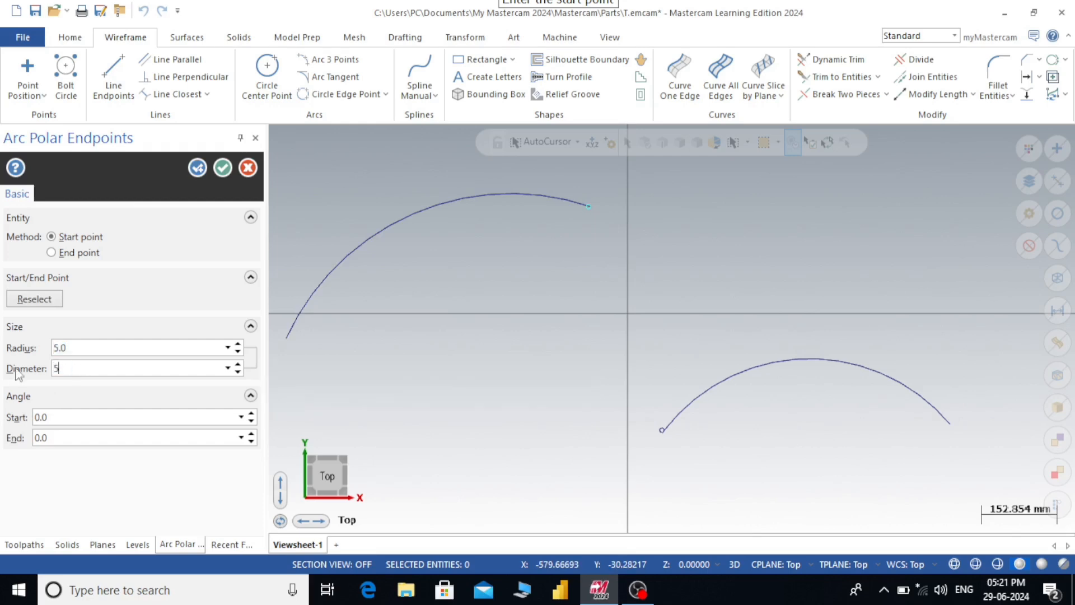
pyautogui.click(229, 167)
pyautogui.scroll(-3, 624, 230)
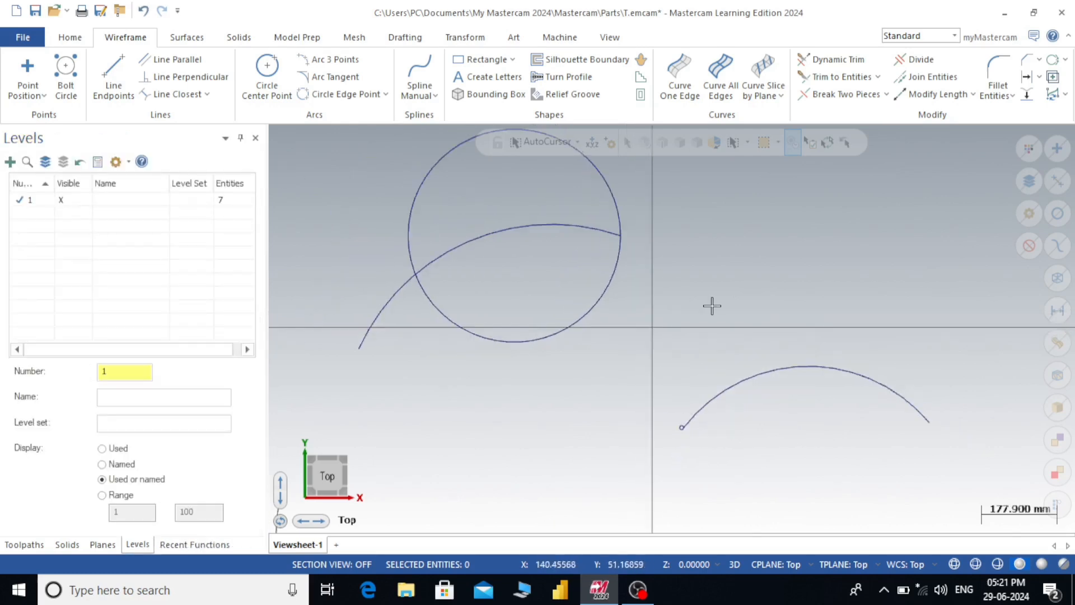
pyautogui.scroll(-2, 561, 185)
pyautogui.scroll(3, 528, 221)
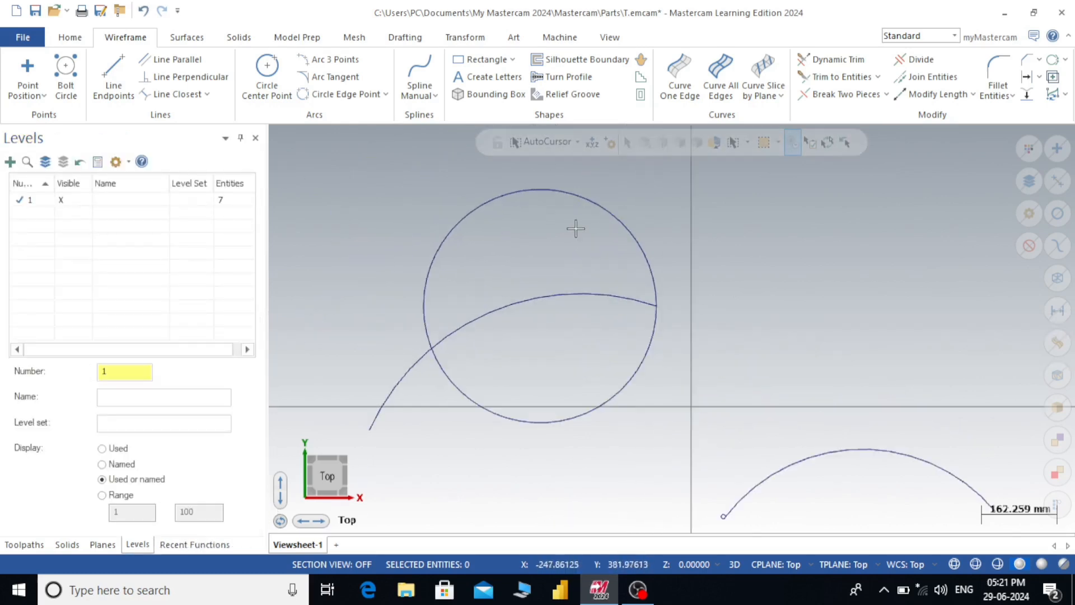